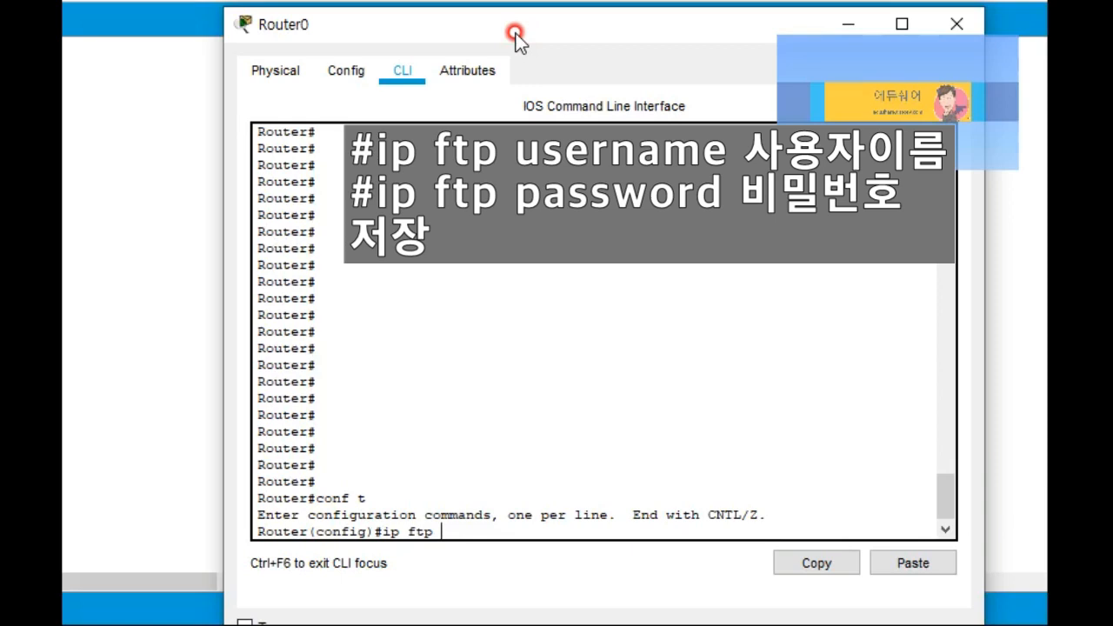
Step: List the ip ftp options and set Router0's FTP username and password
text(?)
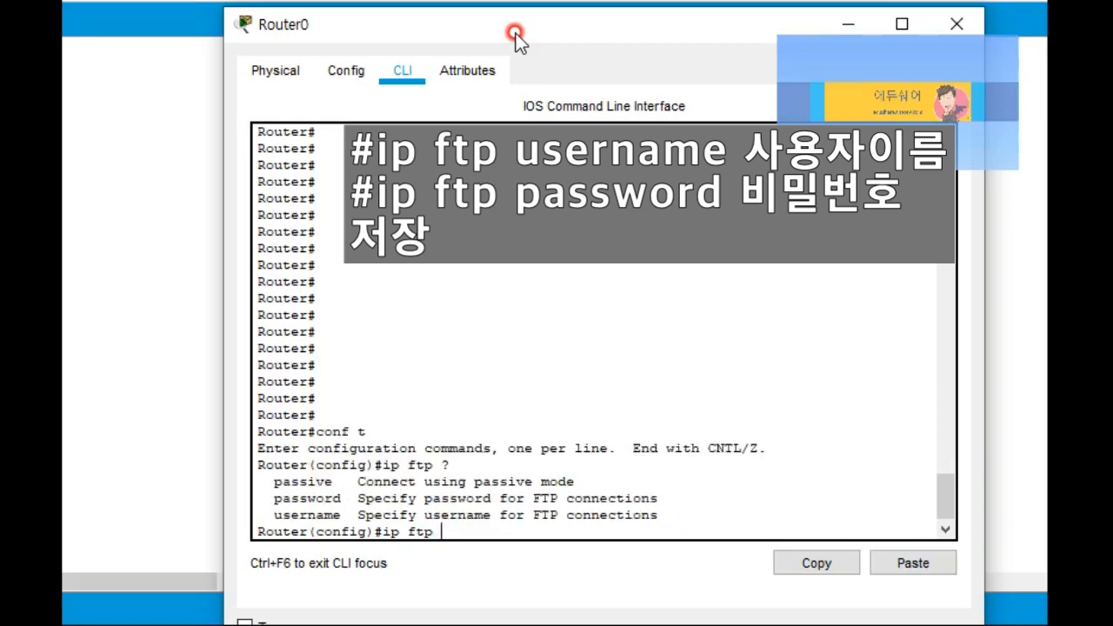
drag(264, 529, 360, 506)
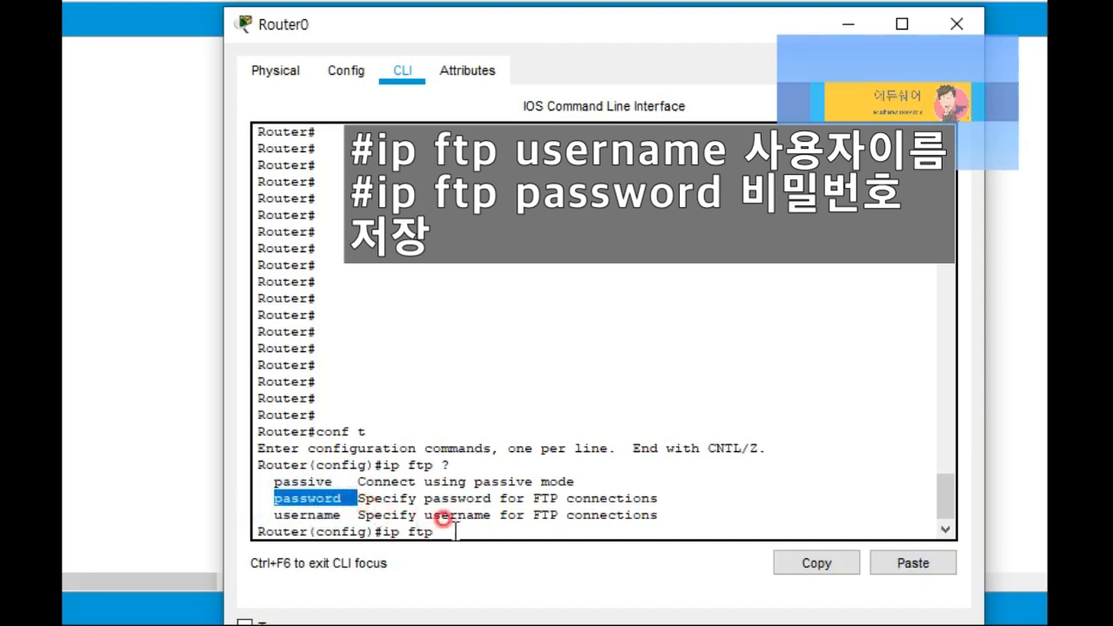
click(449, 533)
text(usernam)
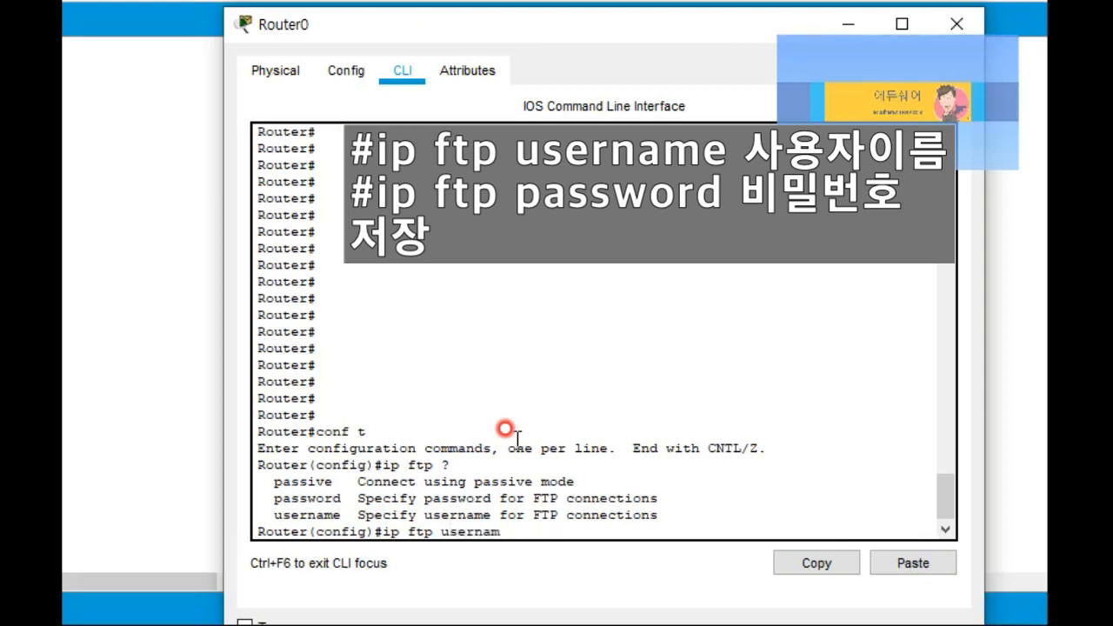
text(e edushare)
key(Return)
text(ip ftp pa)
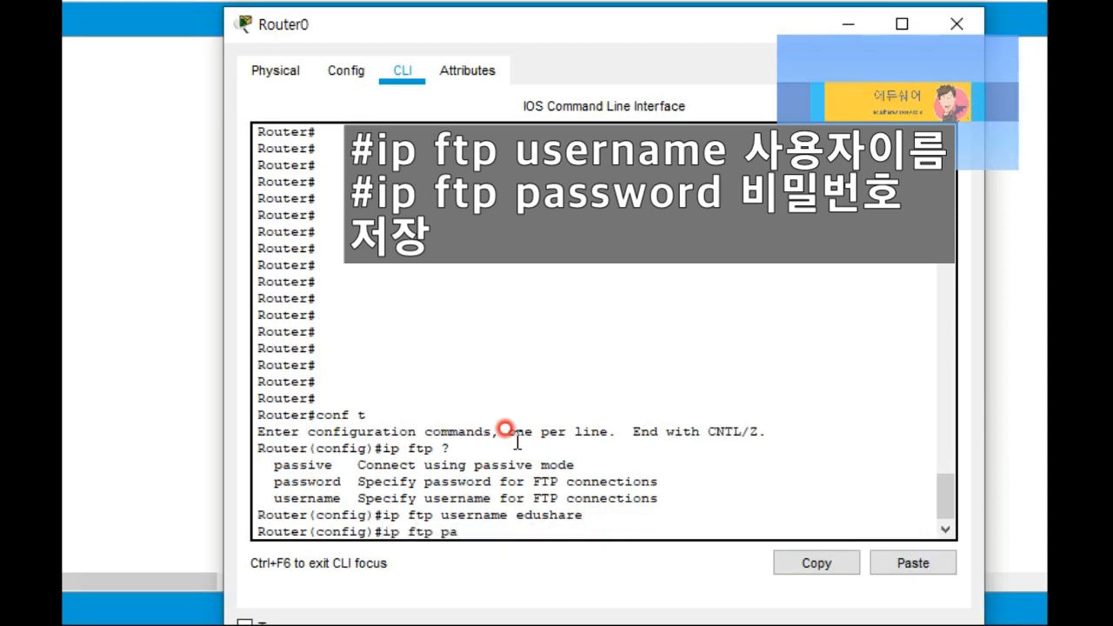
text(ssword cisco)
key(Return)
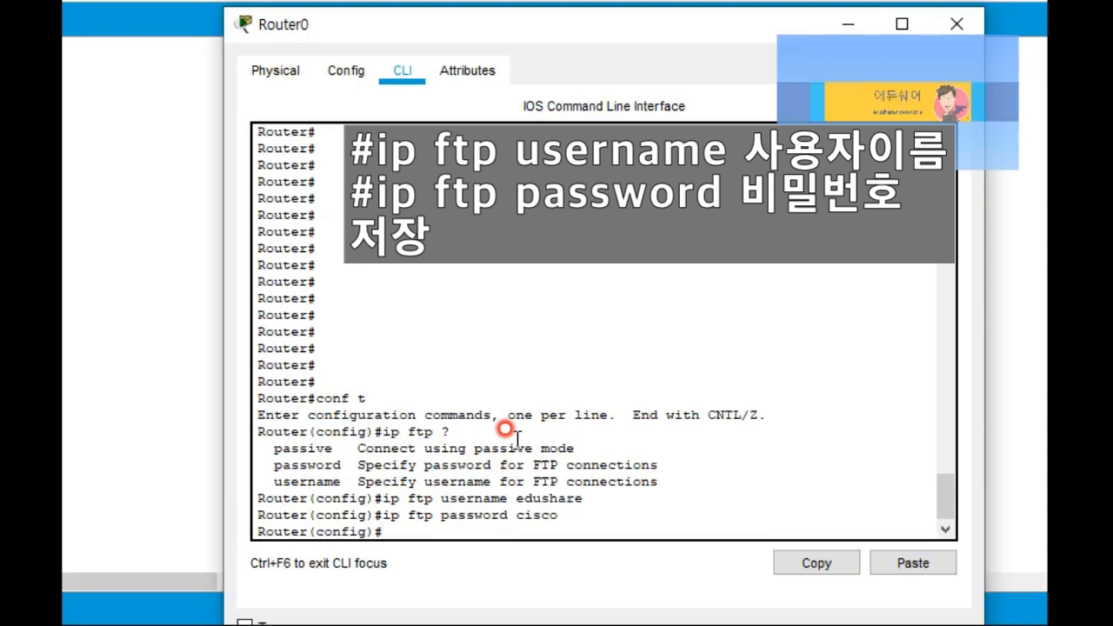
Step: Exit configuration mode, save with copy run start, and return to the topology
text(end)
key(Return)
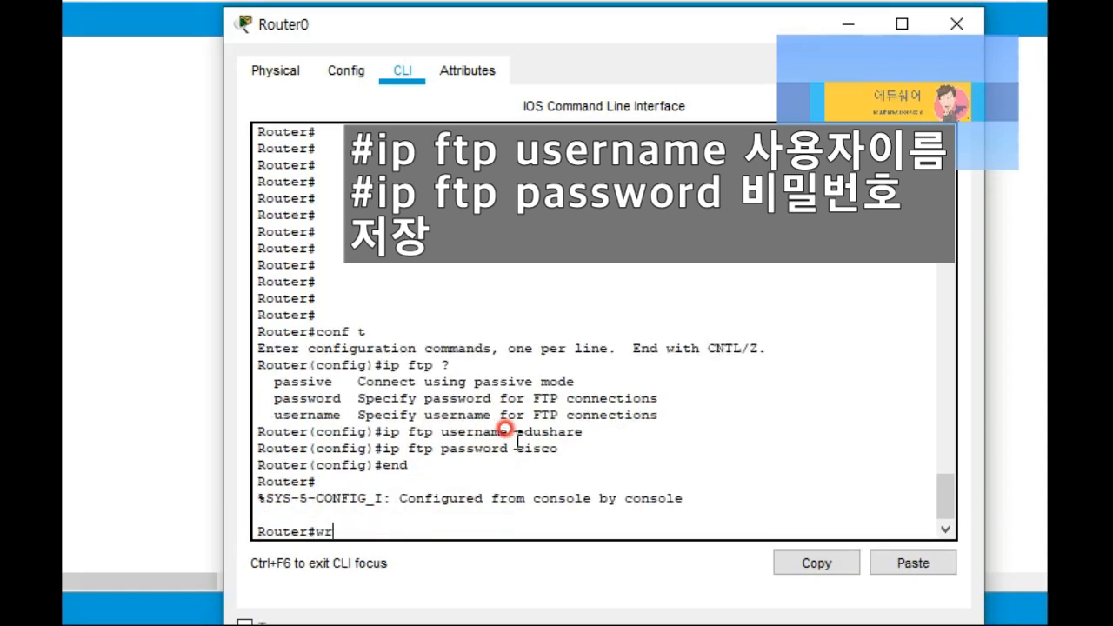
text(copy run start)
key(Return)
key(Return)
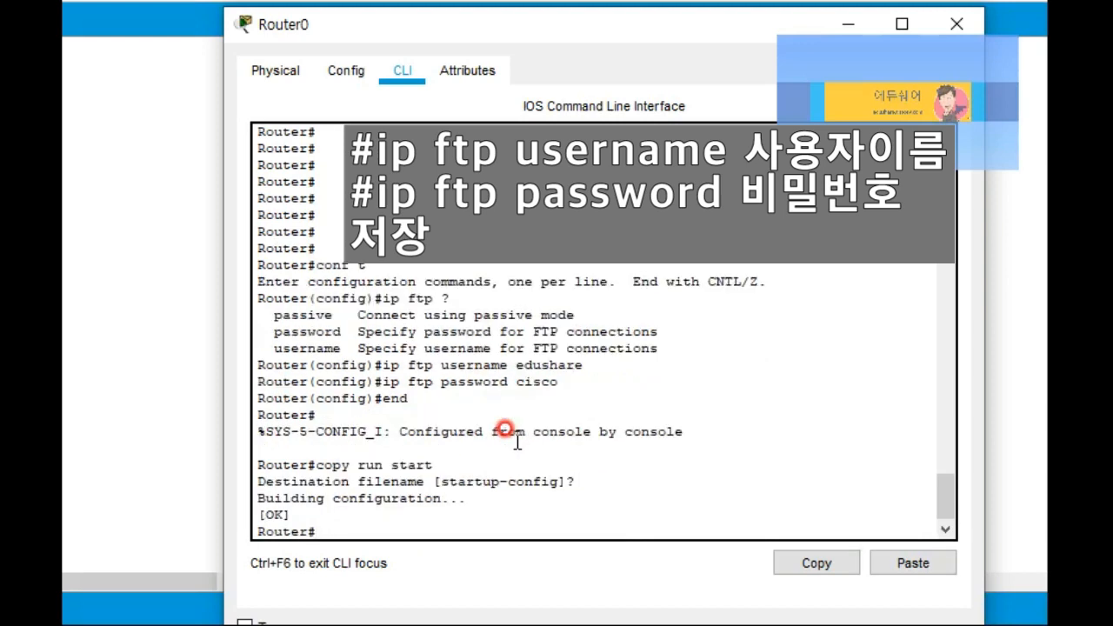
drag(389, 365, 574, 388)
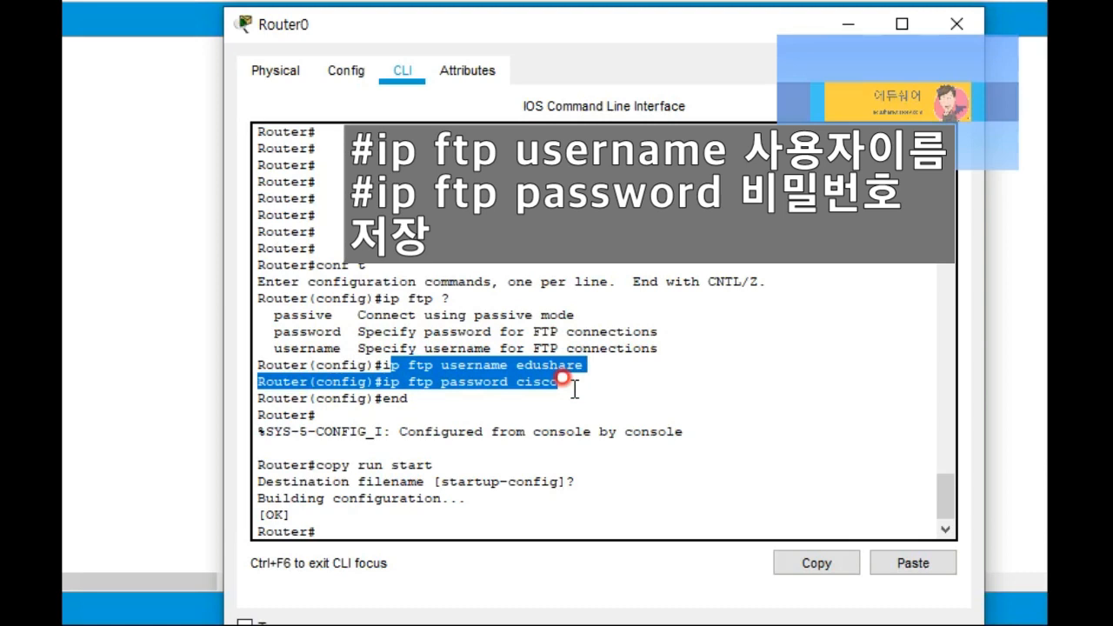
click(574, 388)
drag(559, 381, 381, 361)
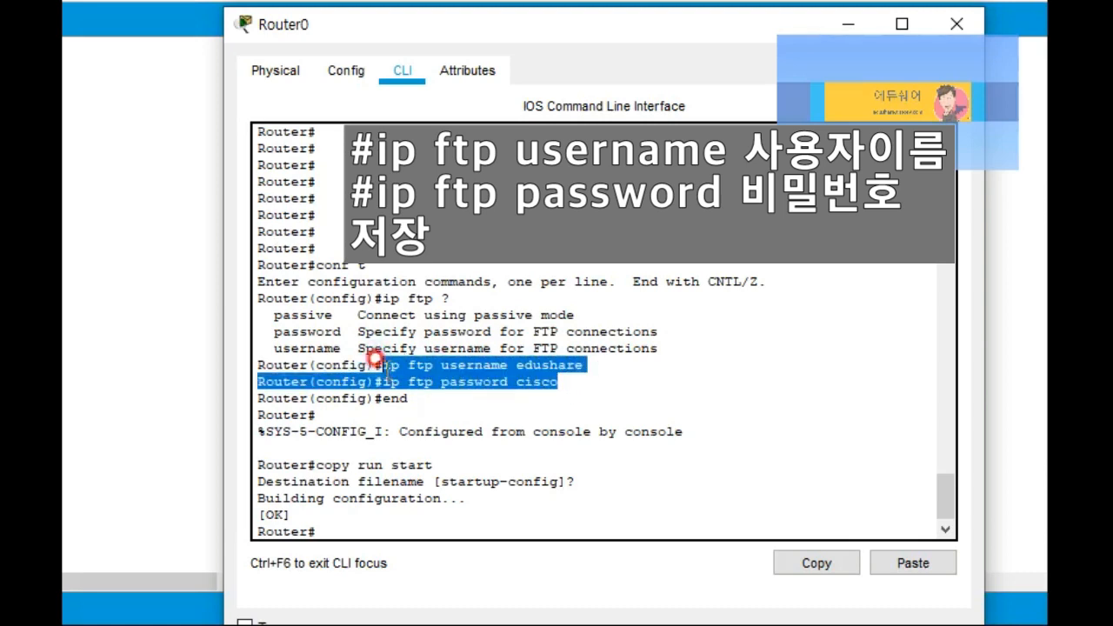
click(376, 360)
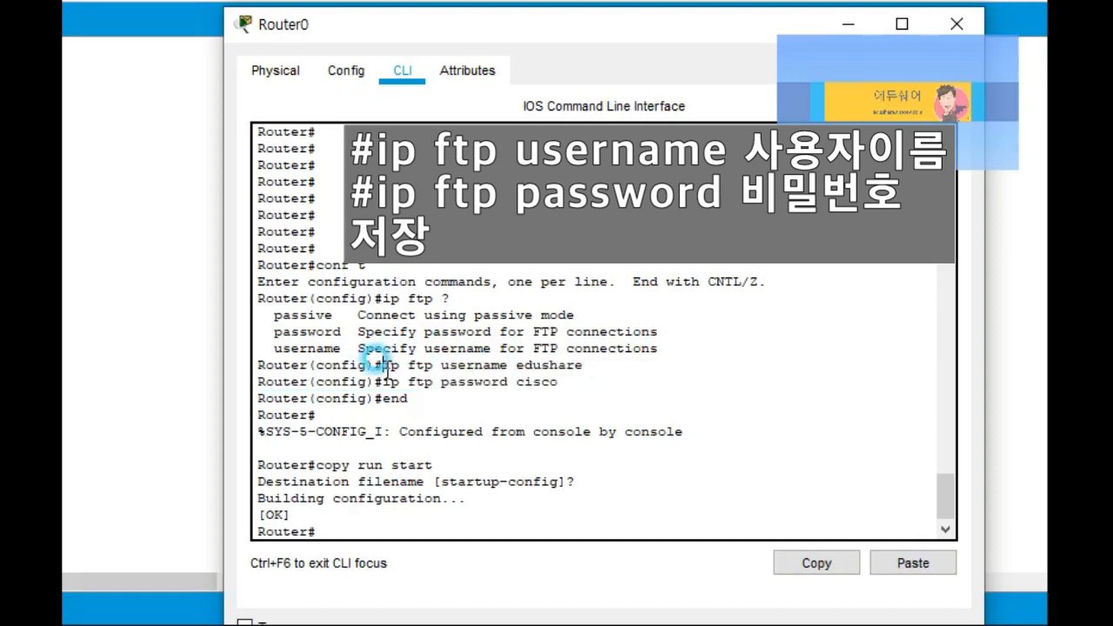
drag(381, 363, 561, 384)
click(186, 405)
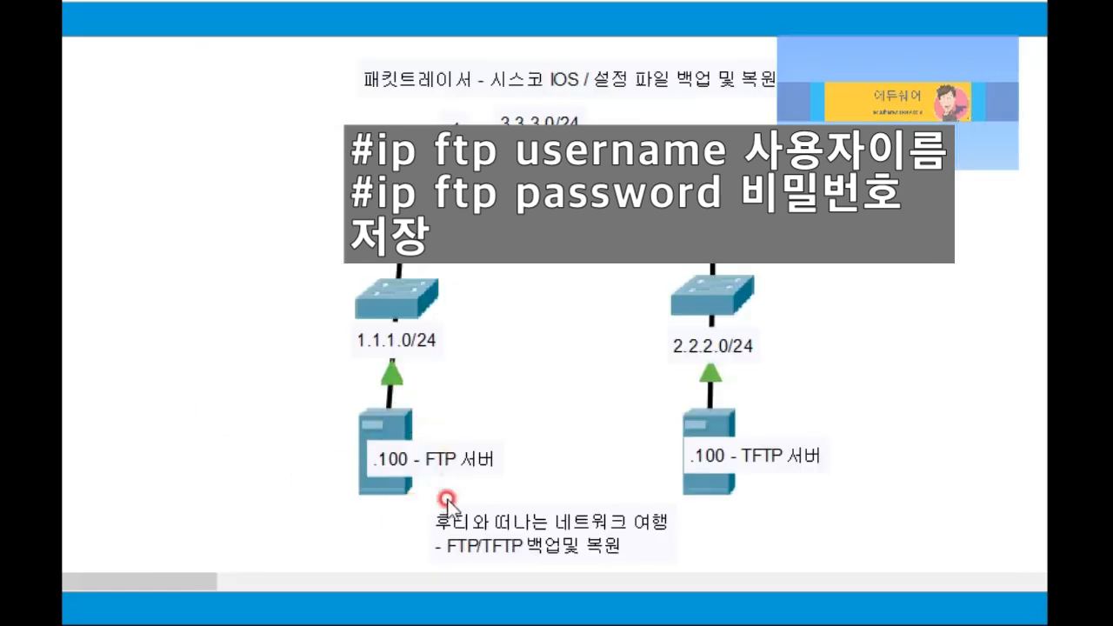
Step: In Server0's FTP service, enter a user with the router's FTP username and password
click(398, 432)
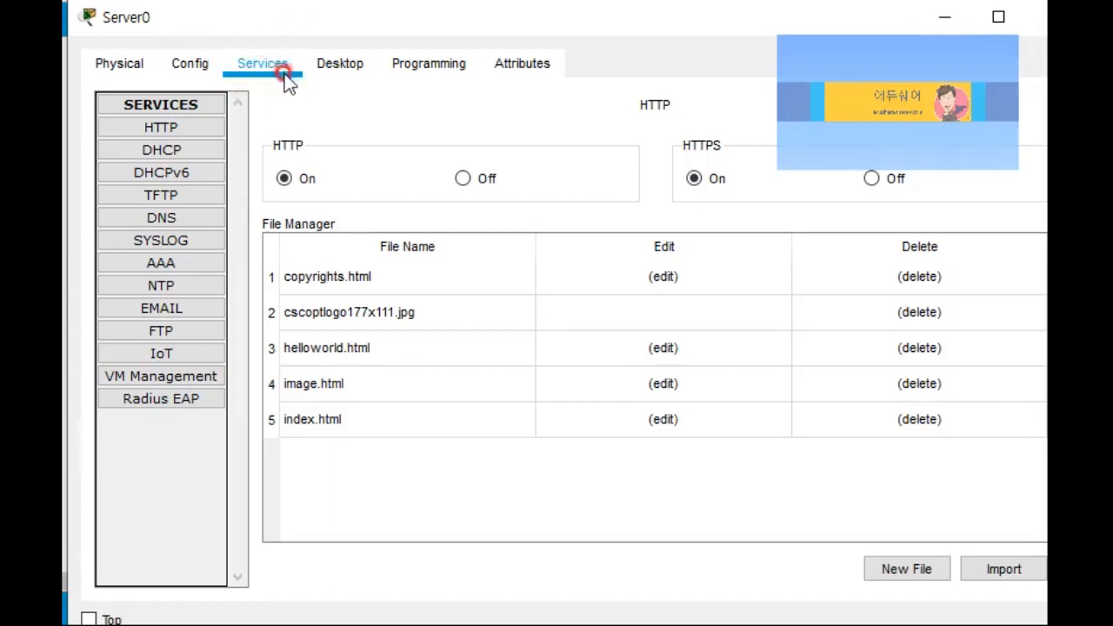
click(176, 329)
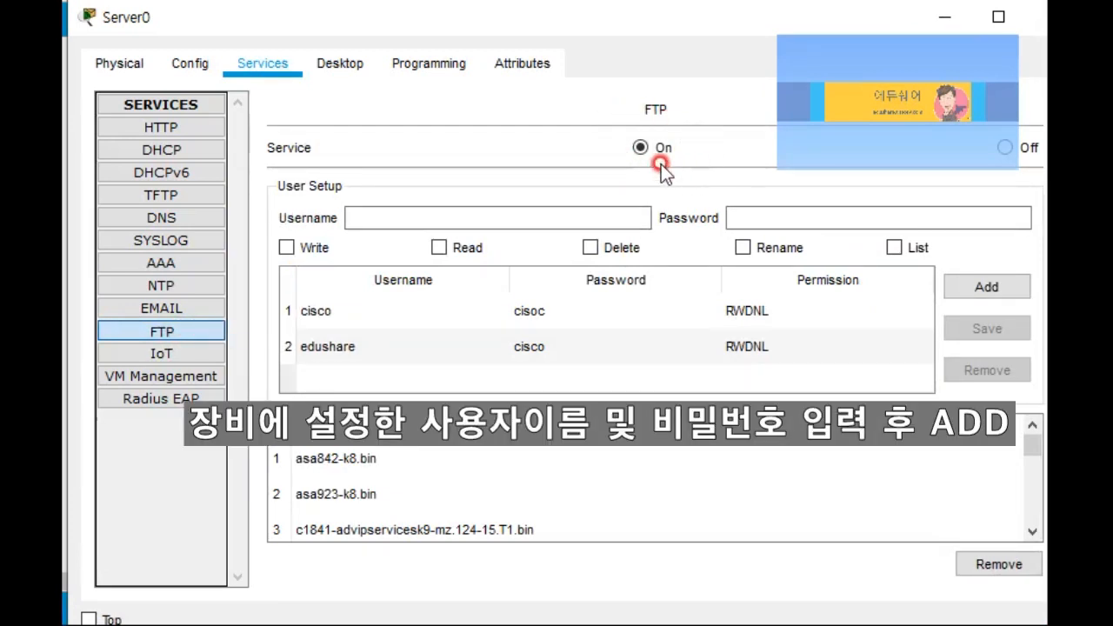
click(526, 310)
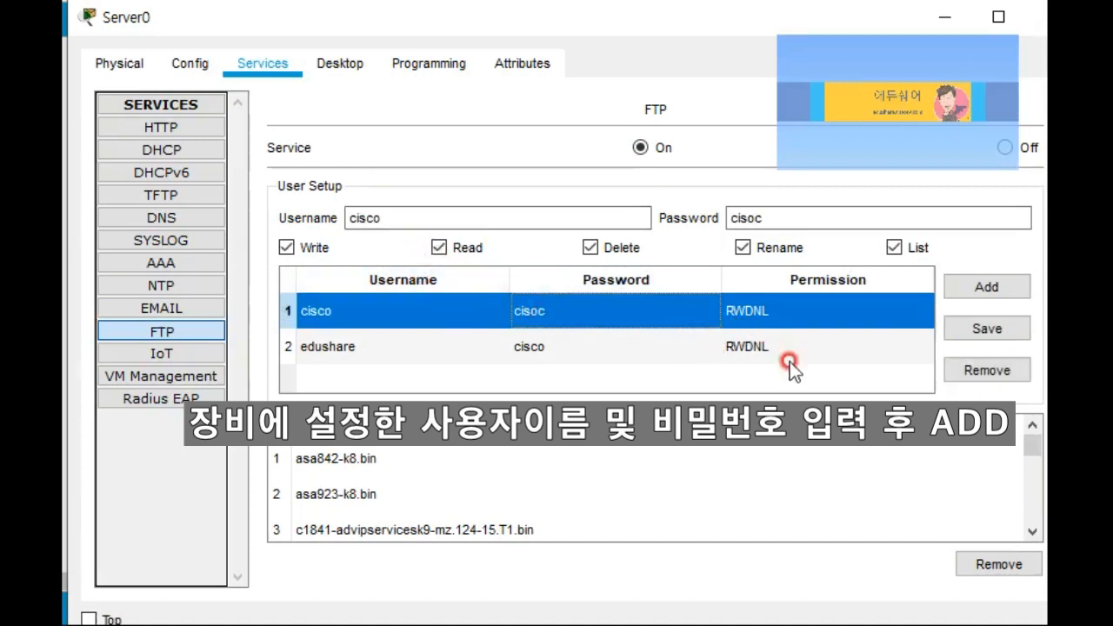
click(748, 380)
drag(388, 218, 324, 219)
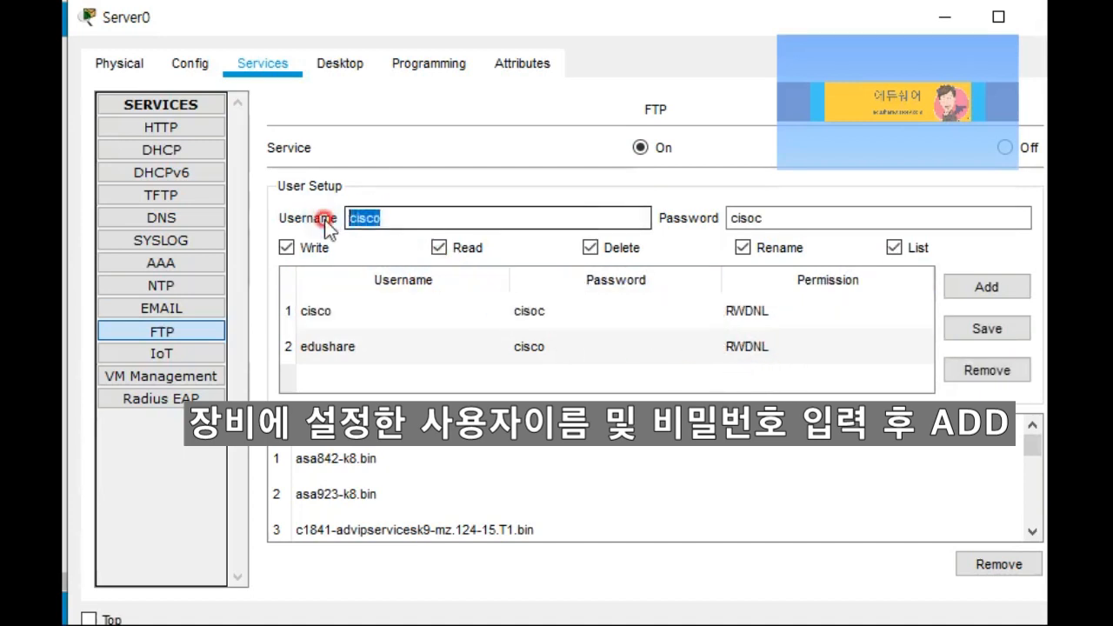
text(ed)
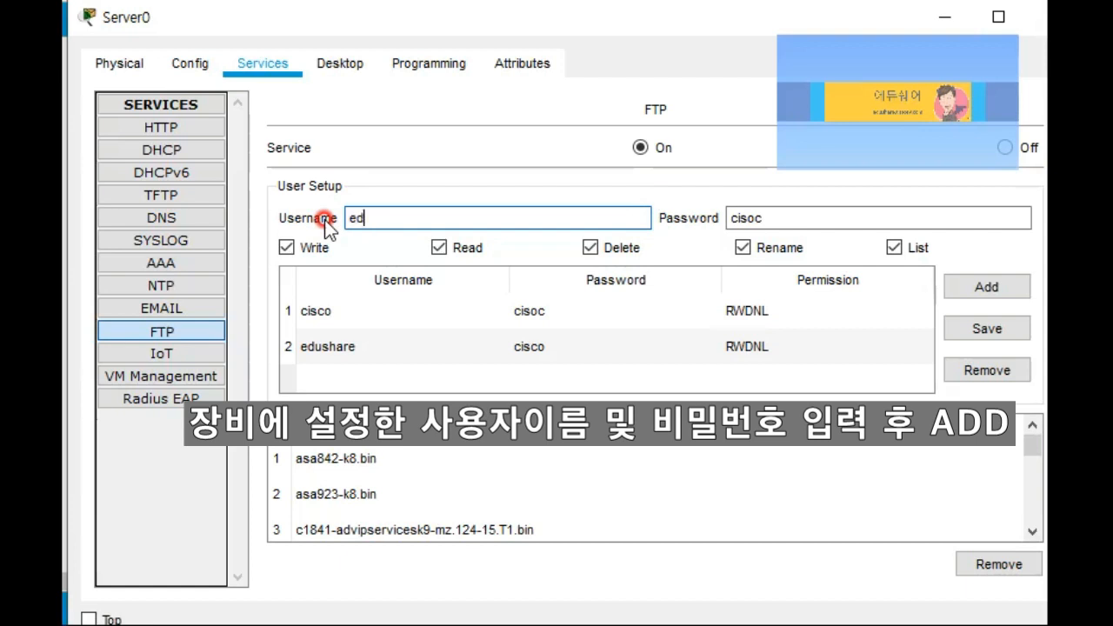
text(ushare)
double_click(771, 218)
click(645, 213)
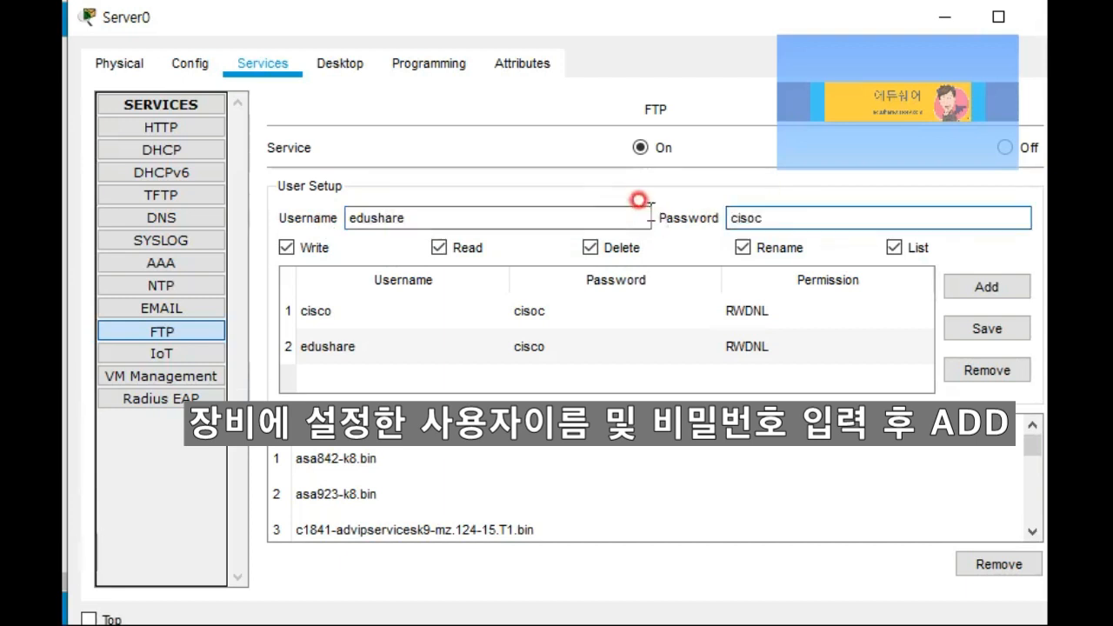
drag(784, 217, 684, 211)
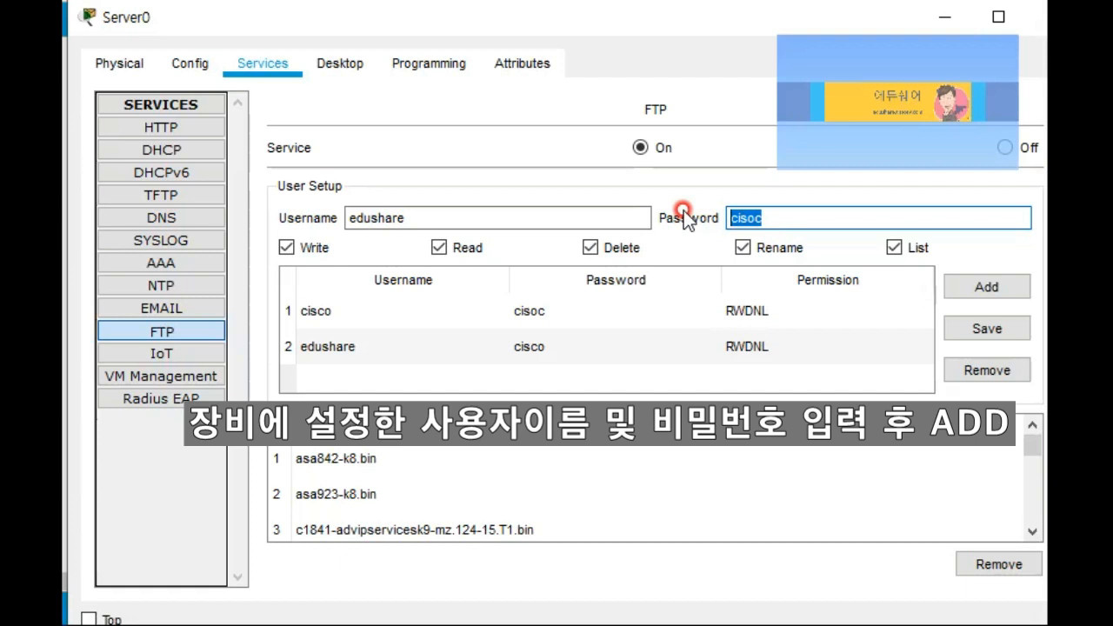
text(cisco)
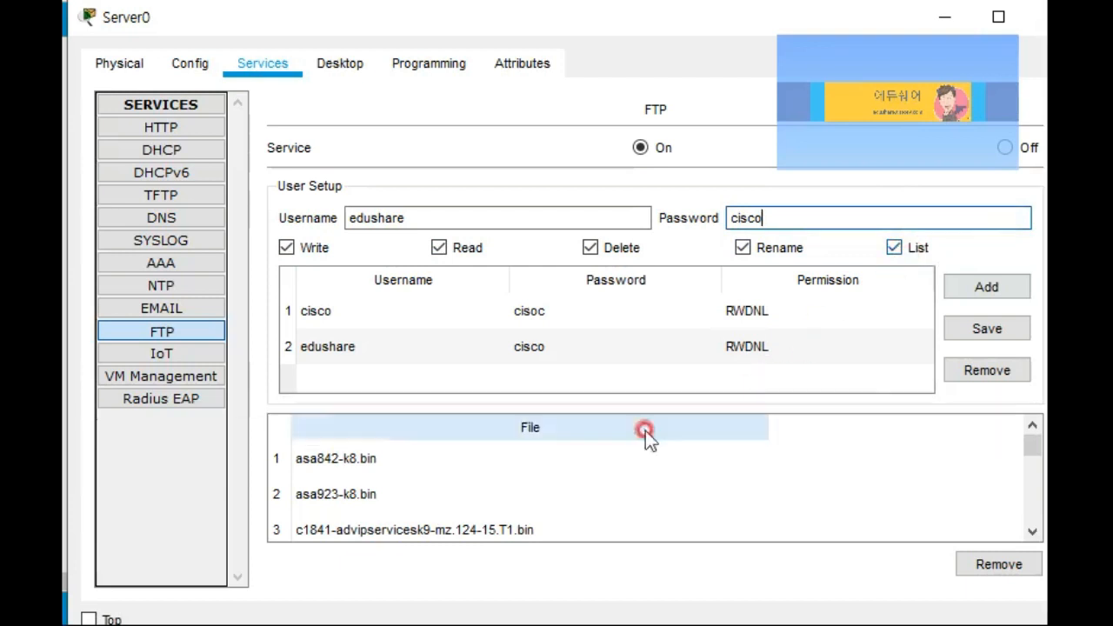
Step: Browse the FTP server's stored files, including the c1841 ipbase image
click(372, 469)
scroll(366, 474, down, 3)
scroll(365, 496, up, 3)
click(361, 482)
click(362, 470)
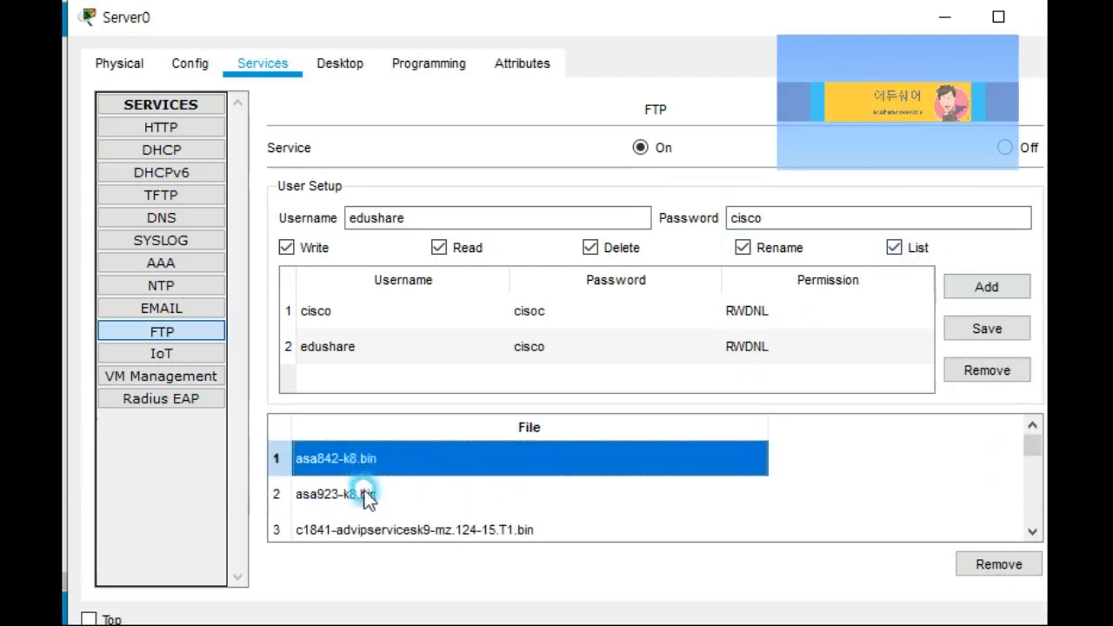
click(375, 500)
scroll(376, 502, down, 2)
click(375, 502)
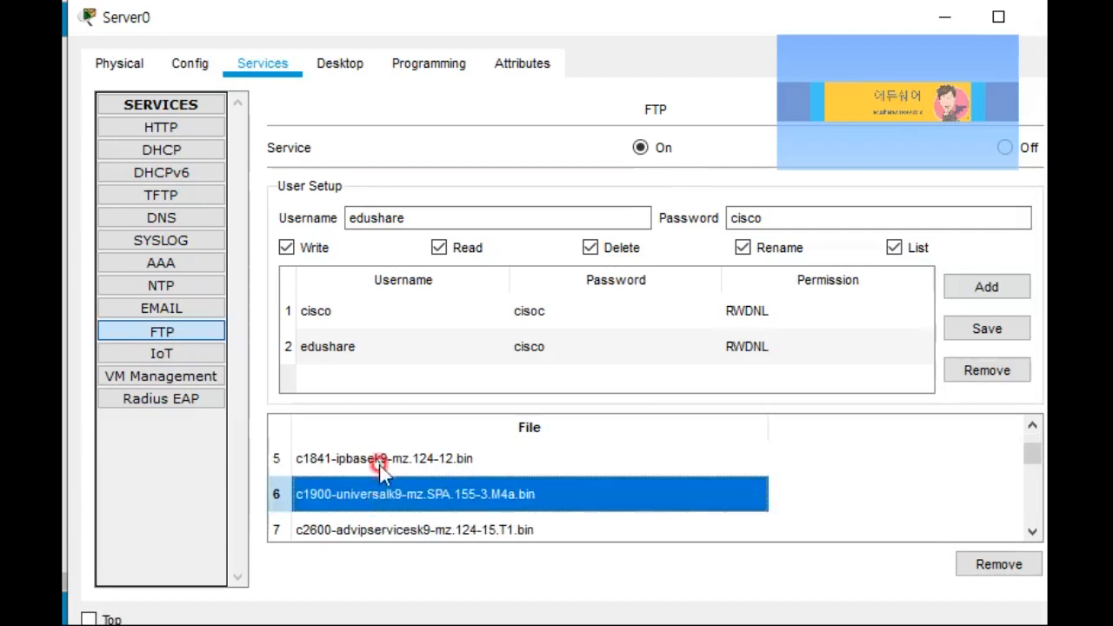
click(382, 465)
scroll(383, 478, up, 2)
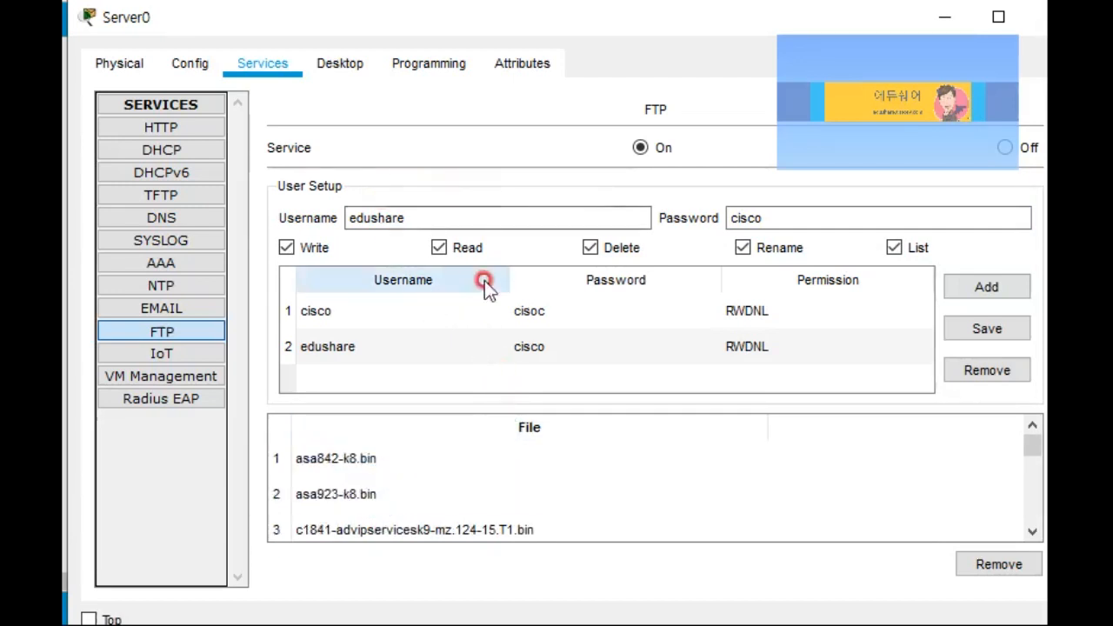
click(387, 217)
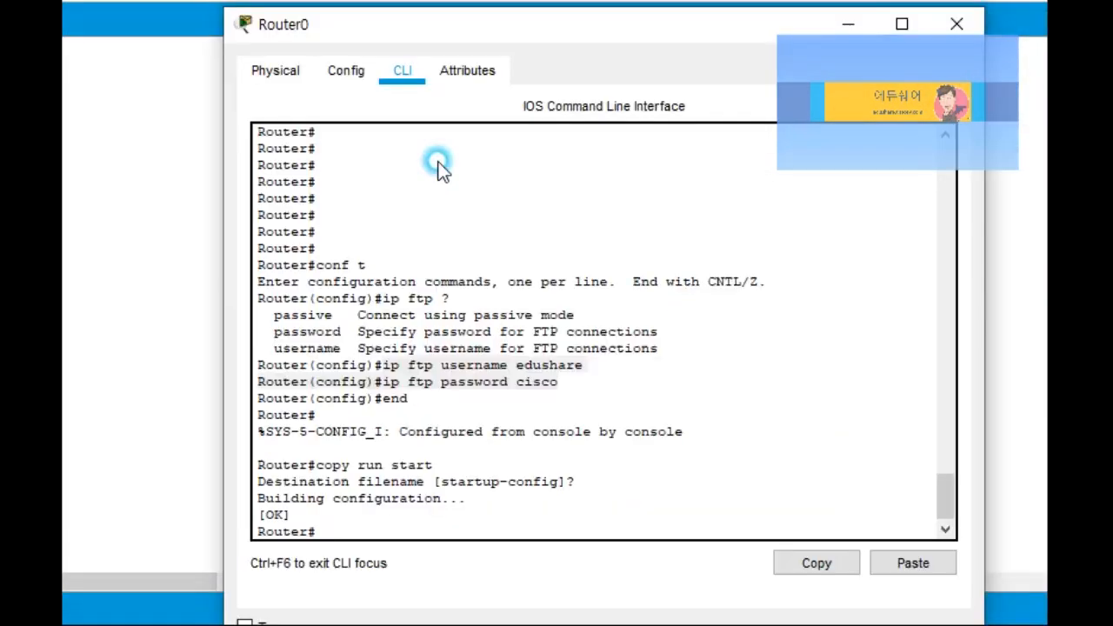
Step: Review the ip ftp password and copy run start lines in Router0's CLI, then enter sh flash
click(438, 163)
mouse_move(517, 364)
mouse_down()
mouse_move(571, 357)
mouse_move(512, 368)
mouse_up()
double_click(537, 382)
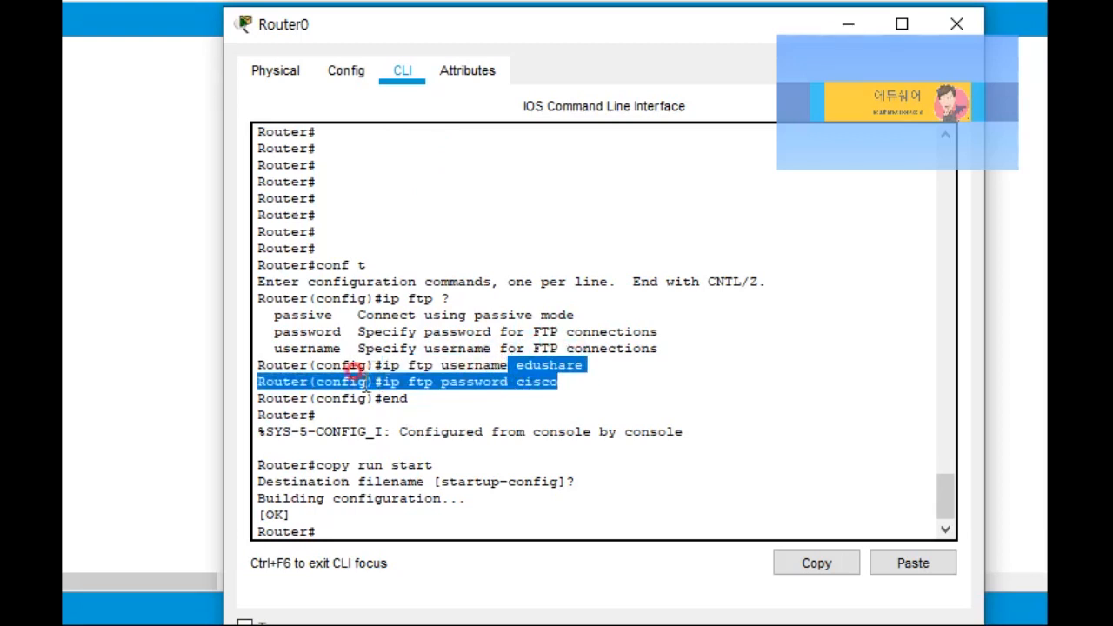
drag(316, 465, 440, 465)
click(440, 464)
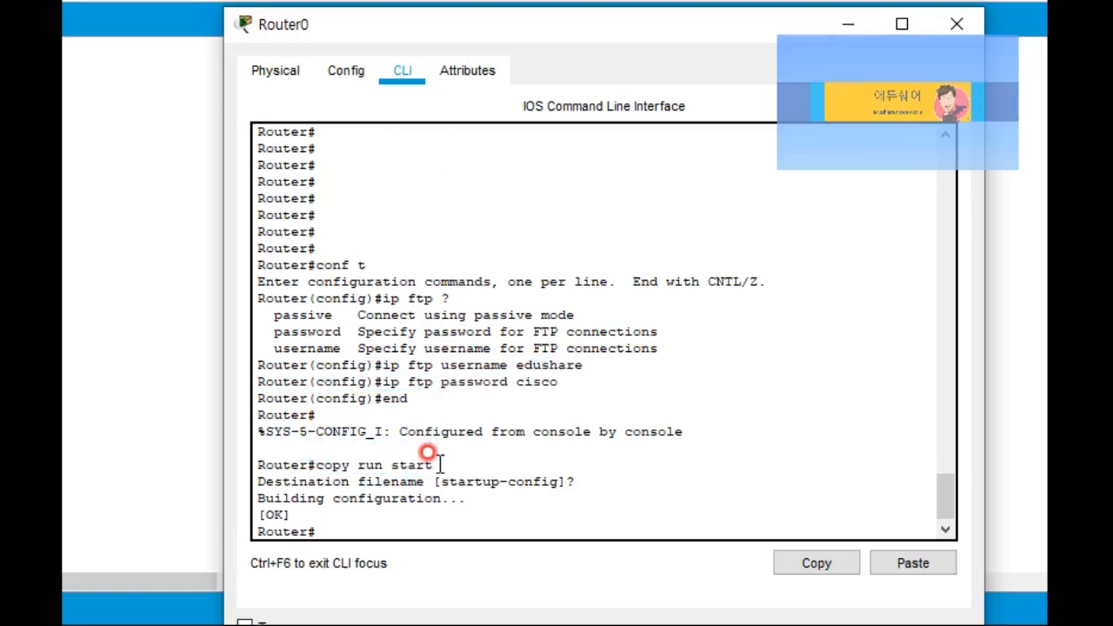
click(340, 525)
click(338, 531)
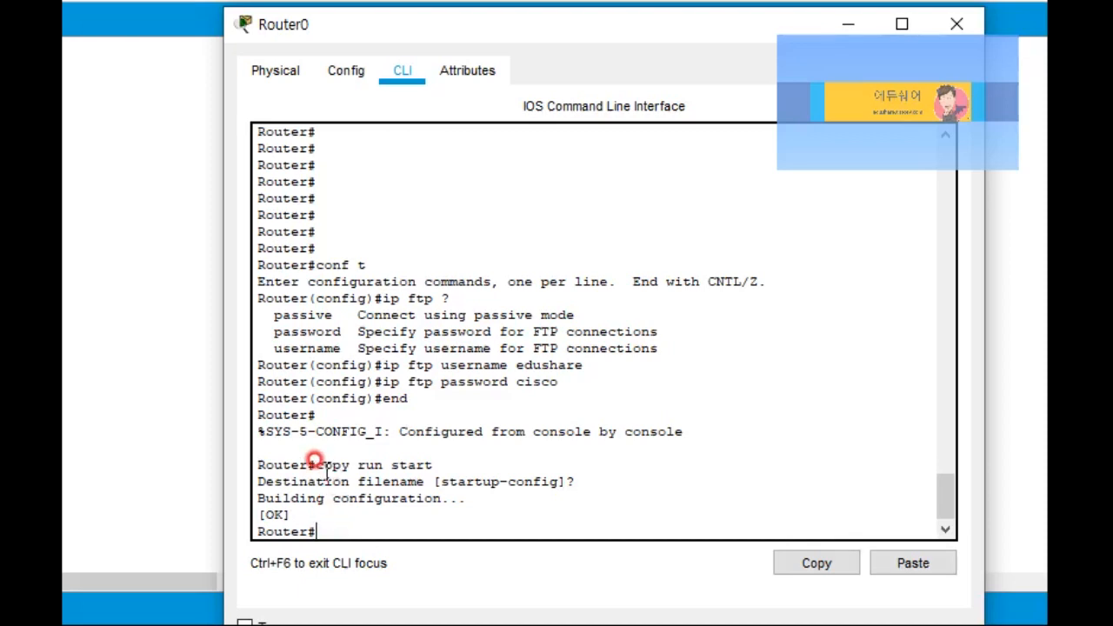
drag(315, 466, 352, 466)
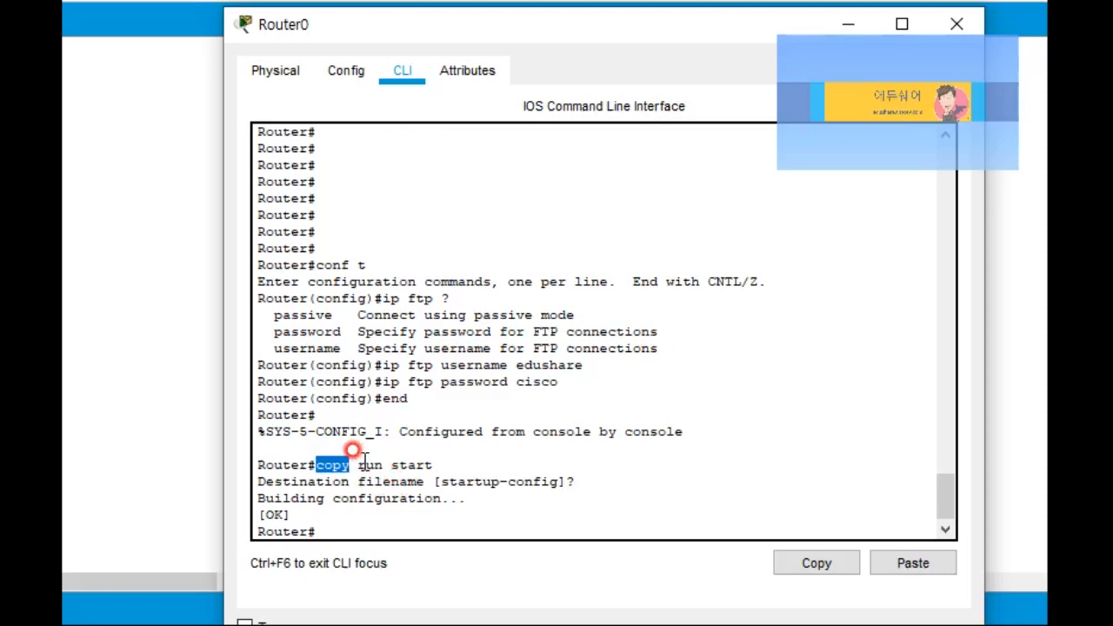
drag(358, 465, 432, 465)
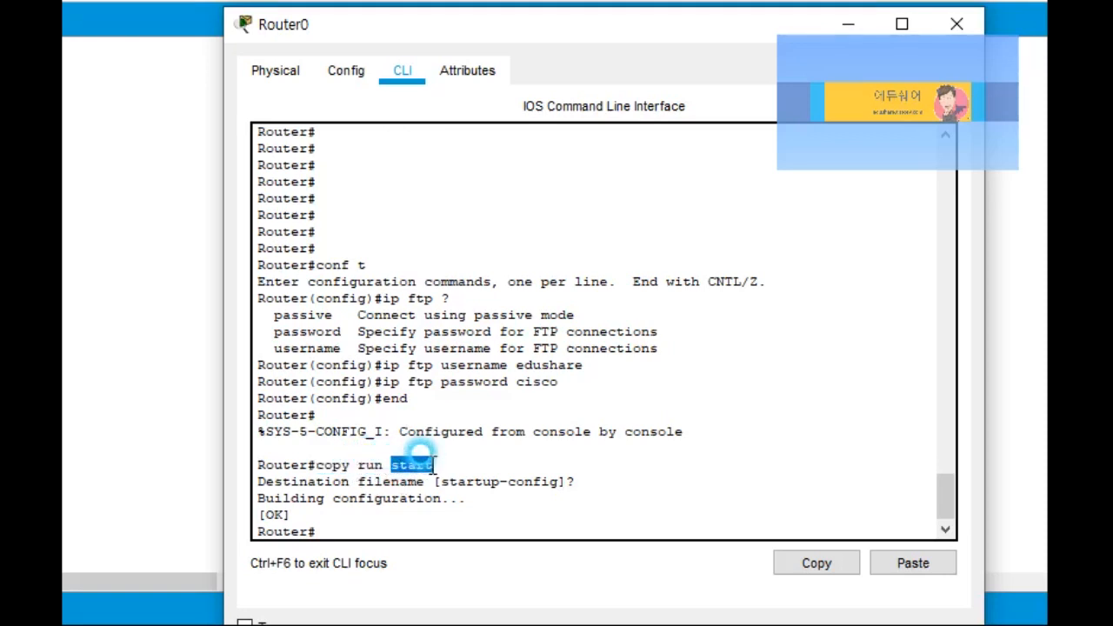
click(336, 520)
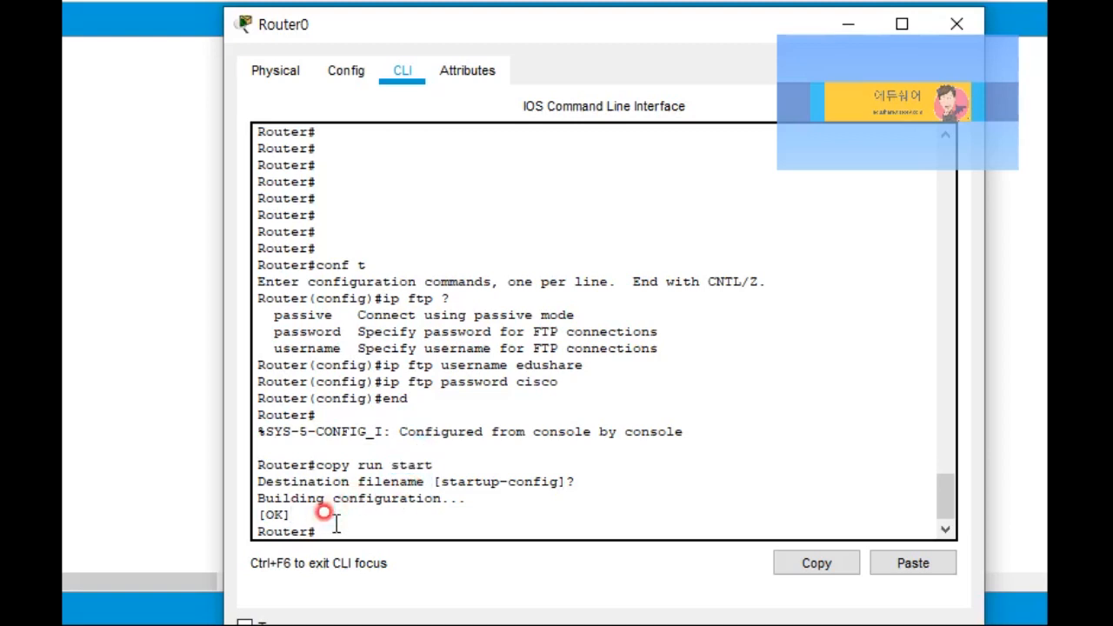
click(322, 529)
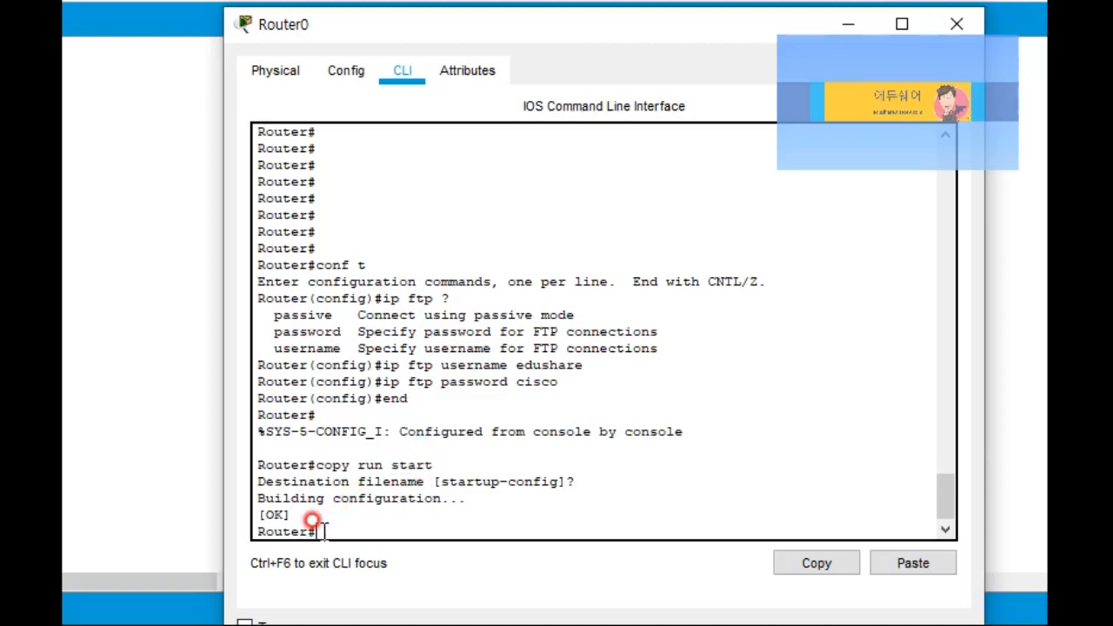
text(sh flash)
Step: List Router0's flash and copy the image name c2800nm-advipservicesk9-mz.124-15.T1.bin
key(Return)
drag(316, 346, 383, 331)
click(395, 344)
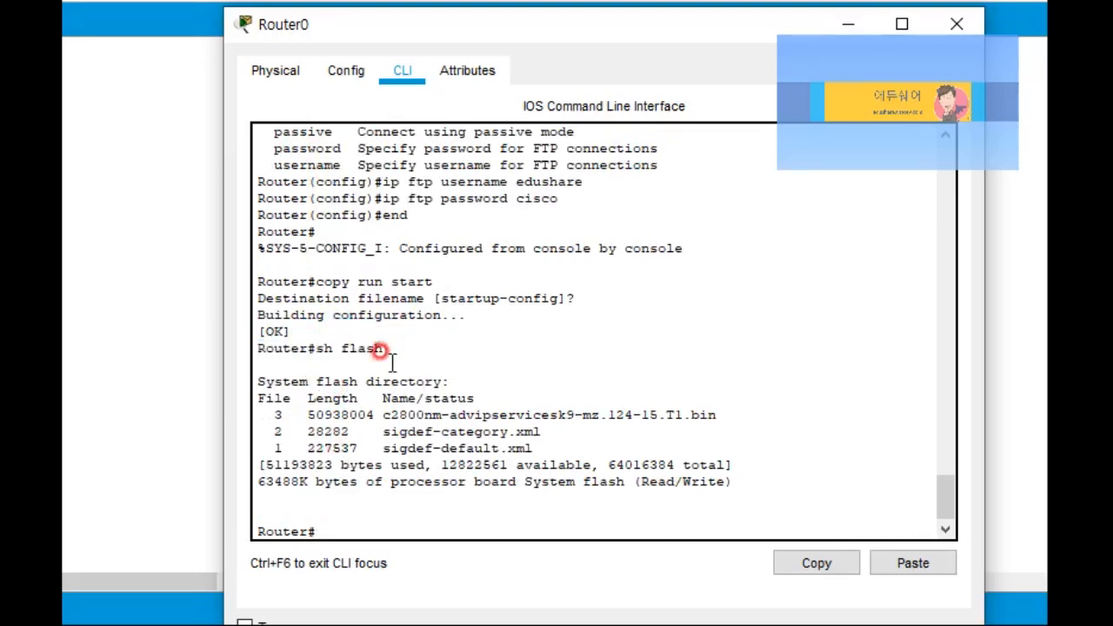
drag(384, 415, 720, 417)
click(711, 418)
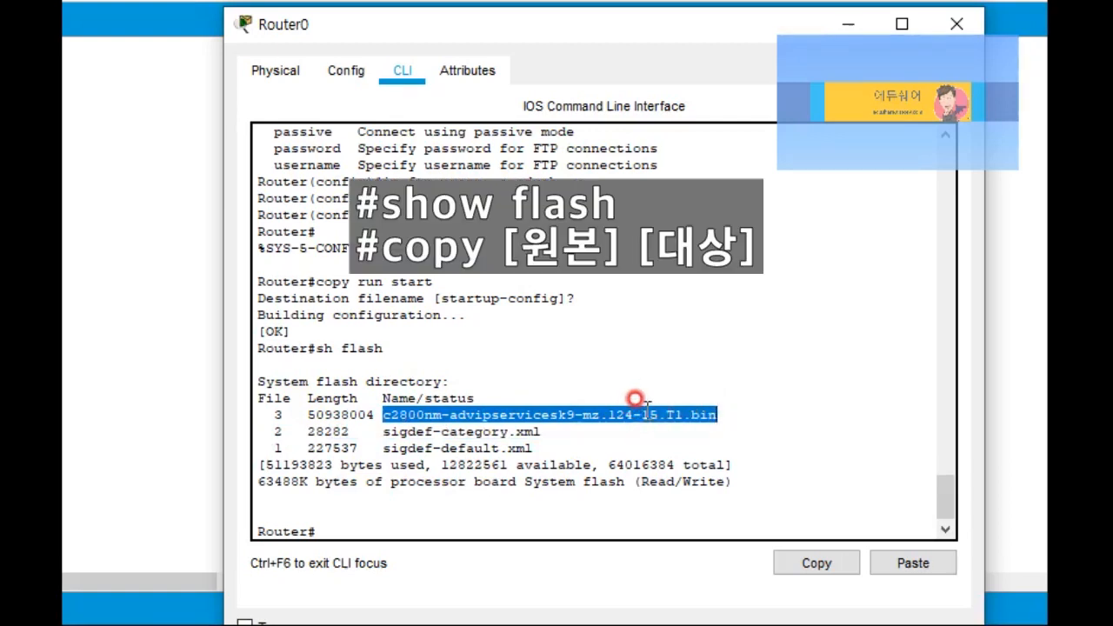
click(814, 563)
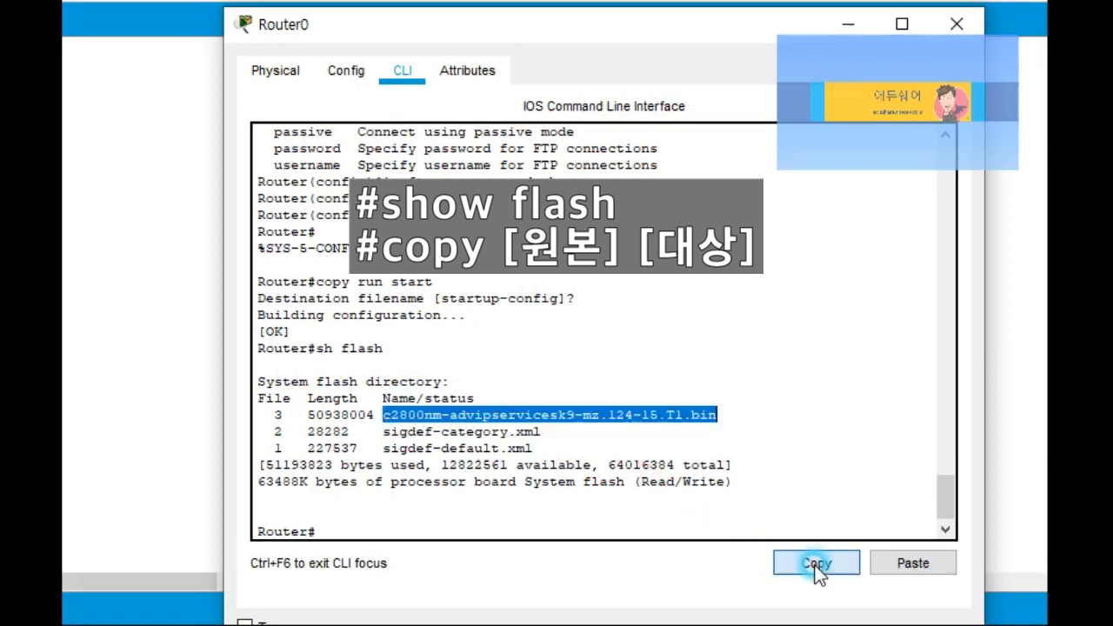
click(352, 526)
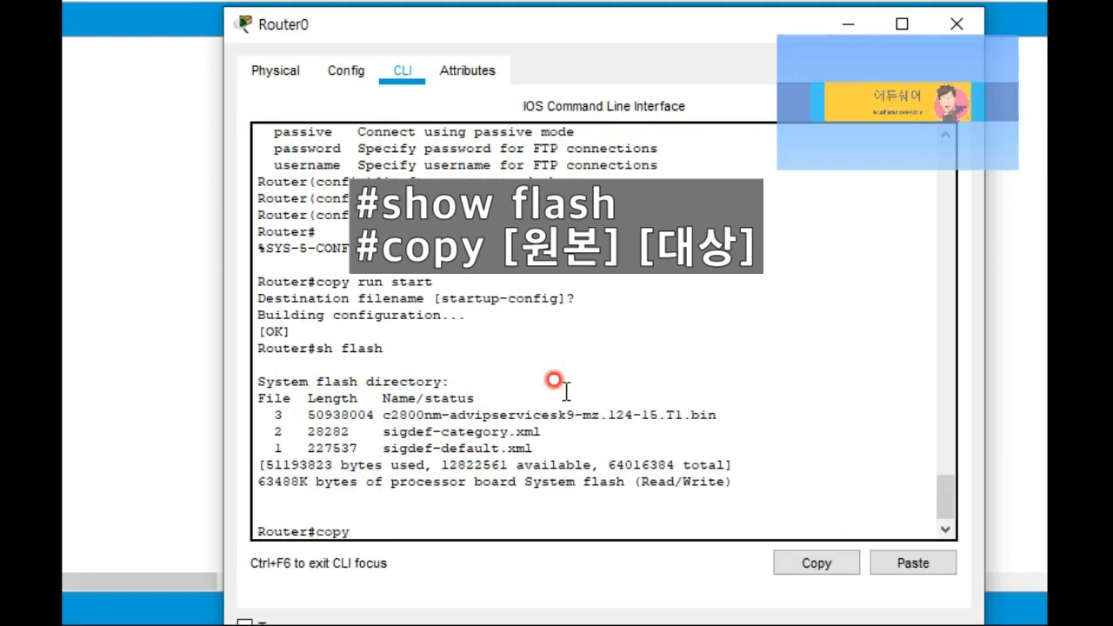
Step: Run copy flash ftp with the pasted image as source and 1.1.1.100 as remote host
text(copy flash ftp)
key(Return)
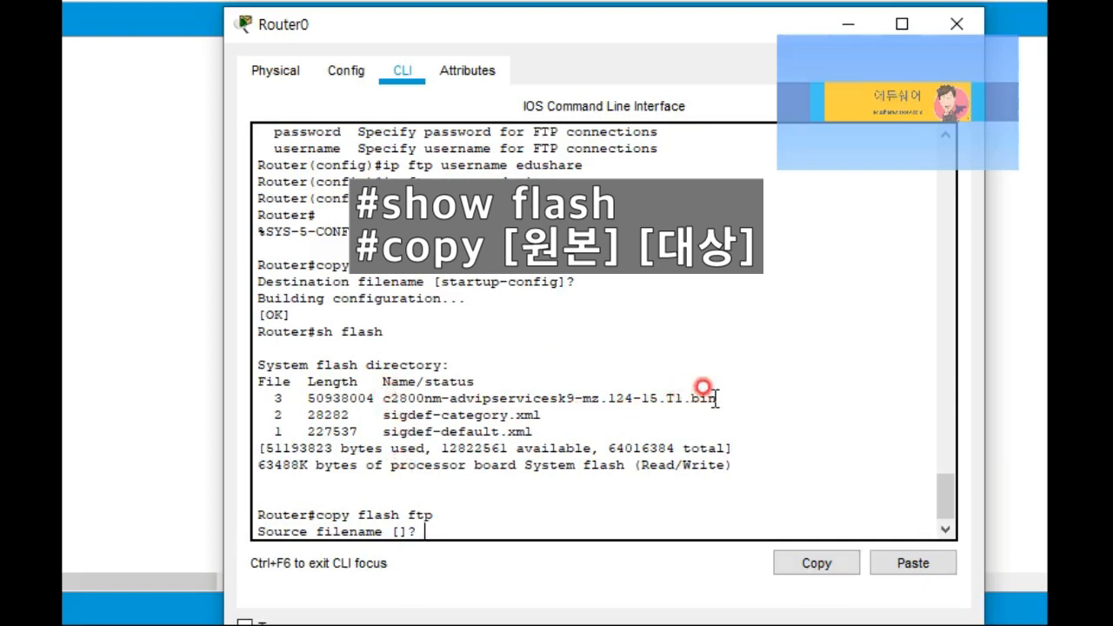
click(913, 563)
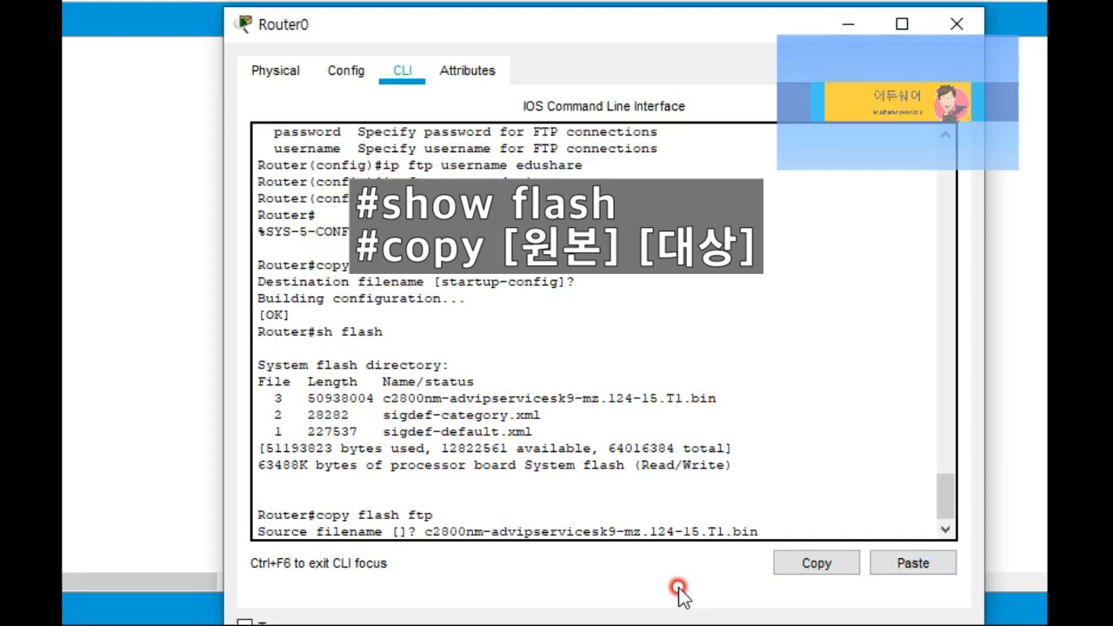
key(Return)
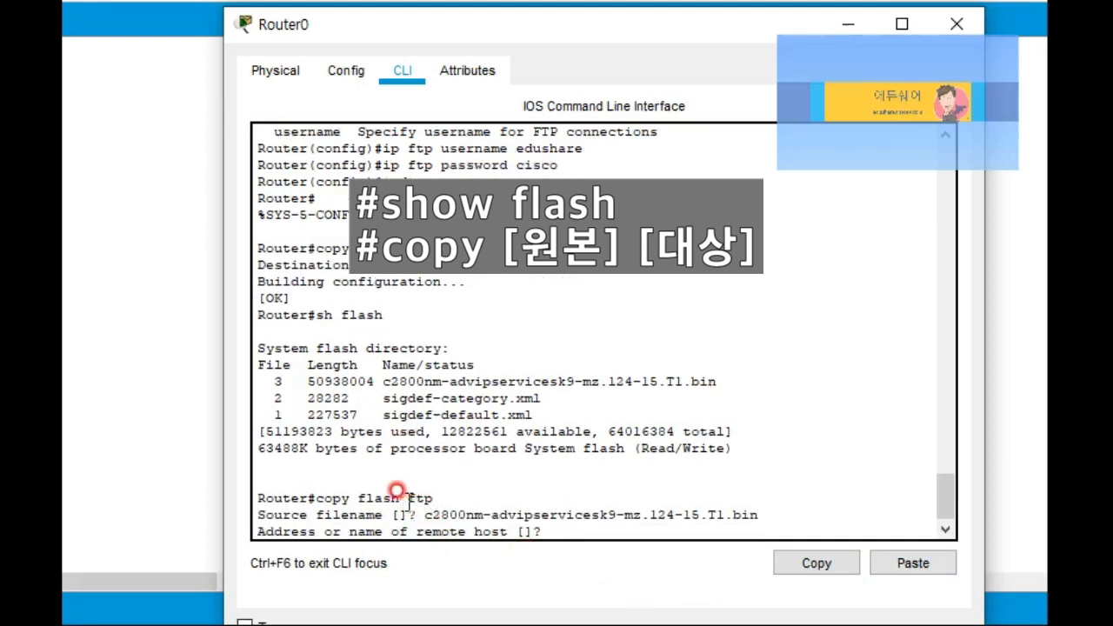
drag(430, 32, 680, 29)
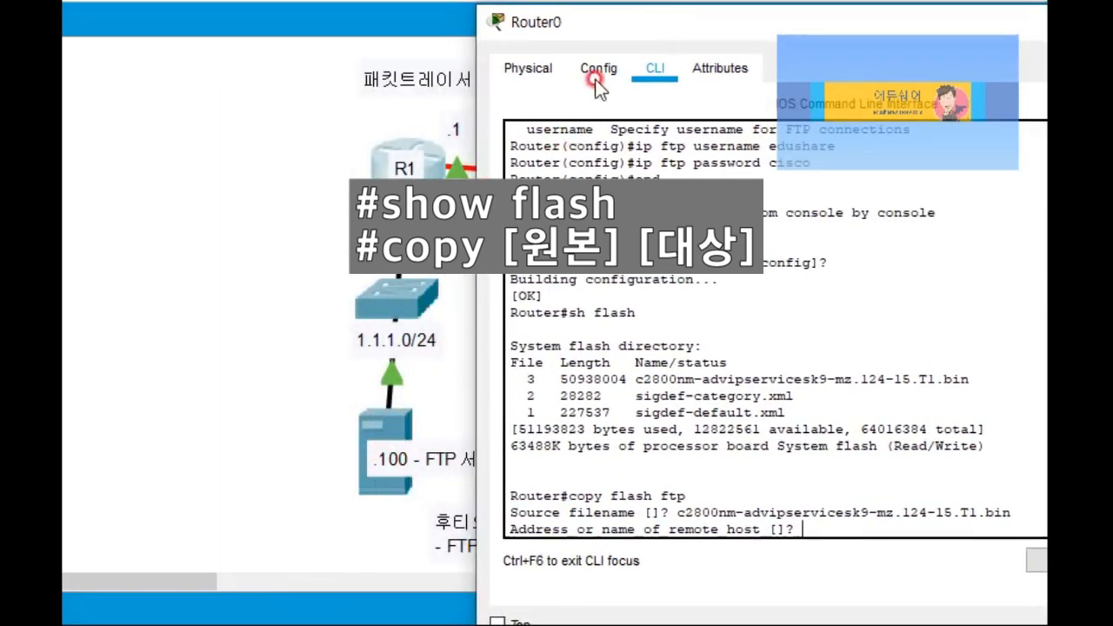
drag(620, 29, 336, 29)
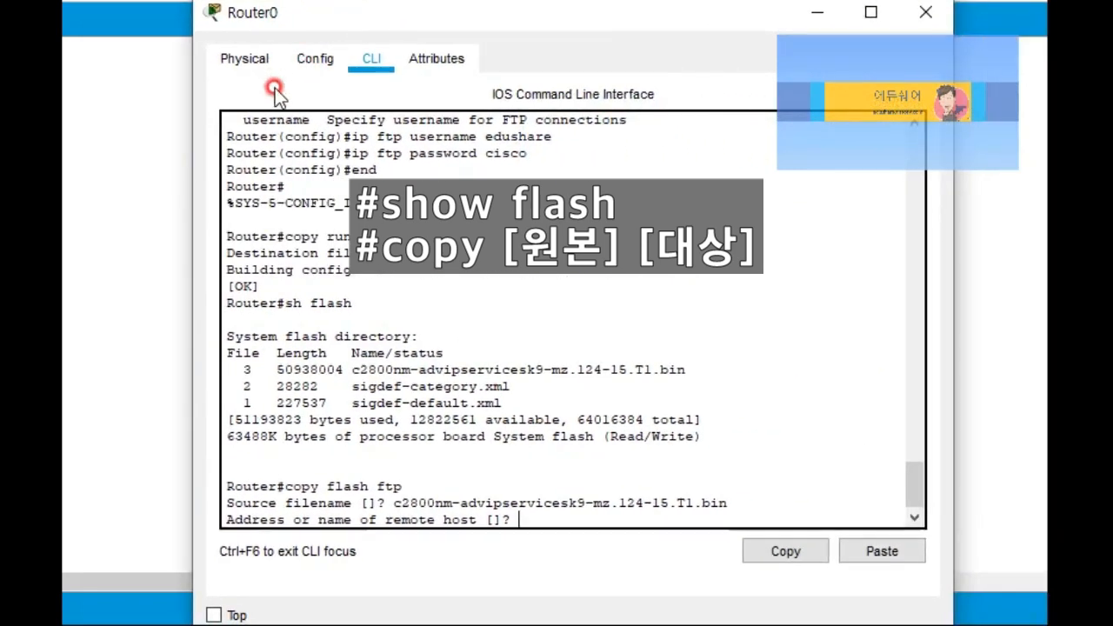
text(.1)
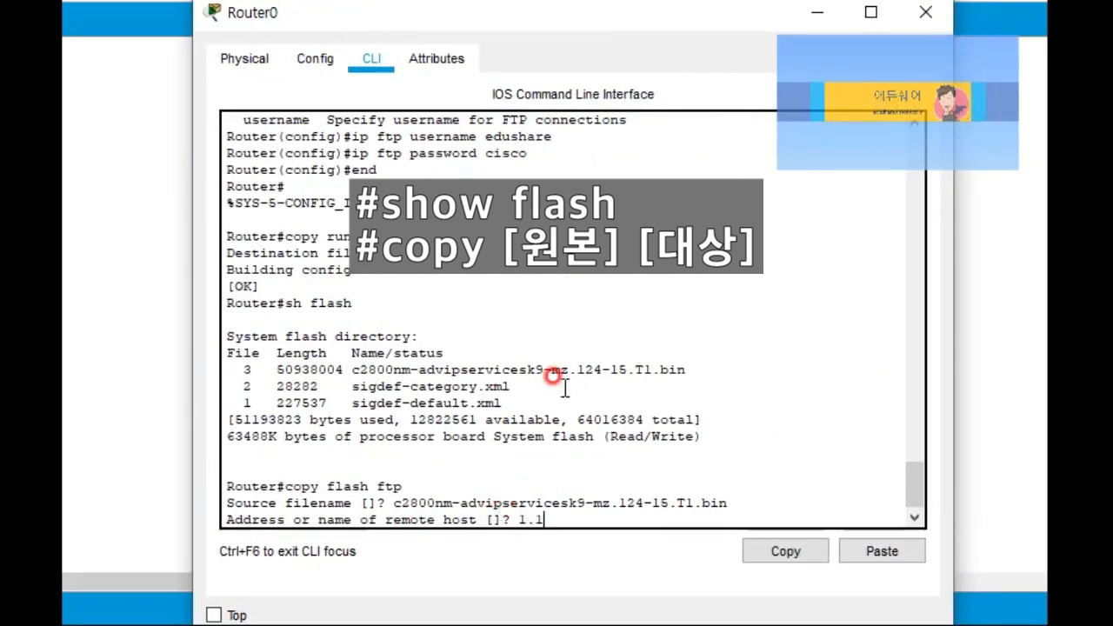
text(.1.100)
key(Return)
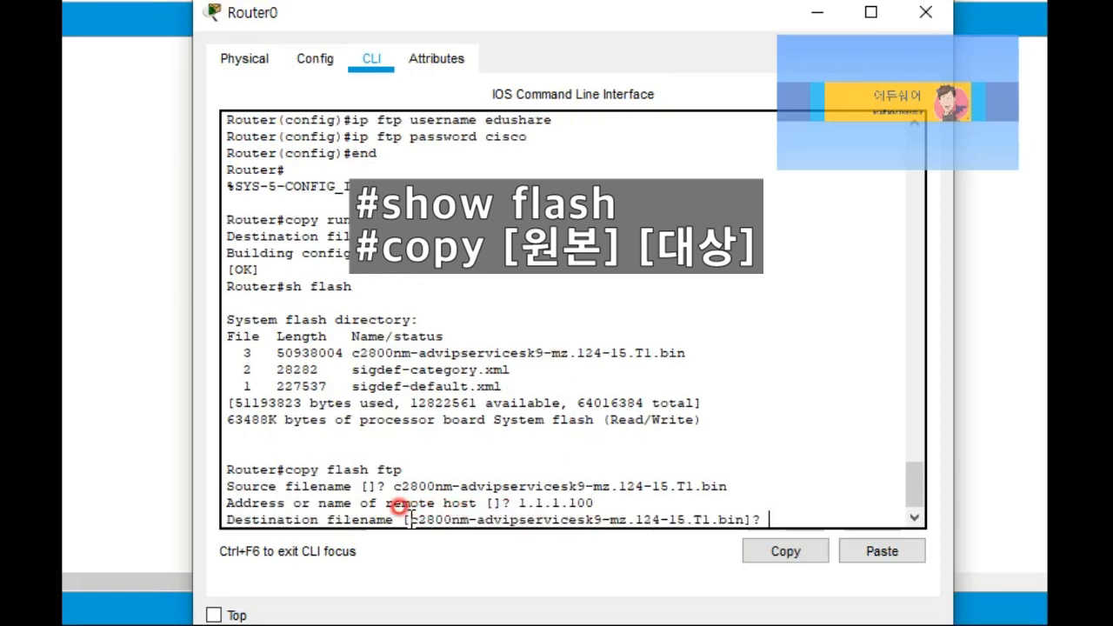
Step: Examine the suggested destination filename at the prompt
drag(411, 519, 746, 522)
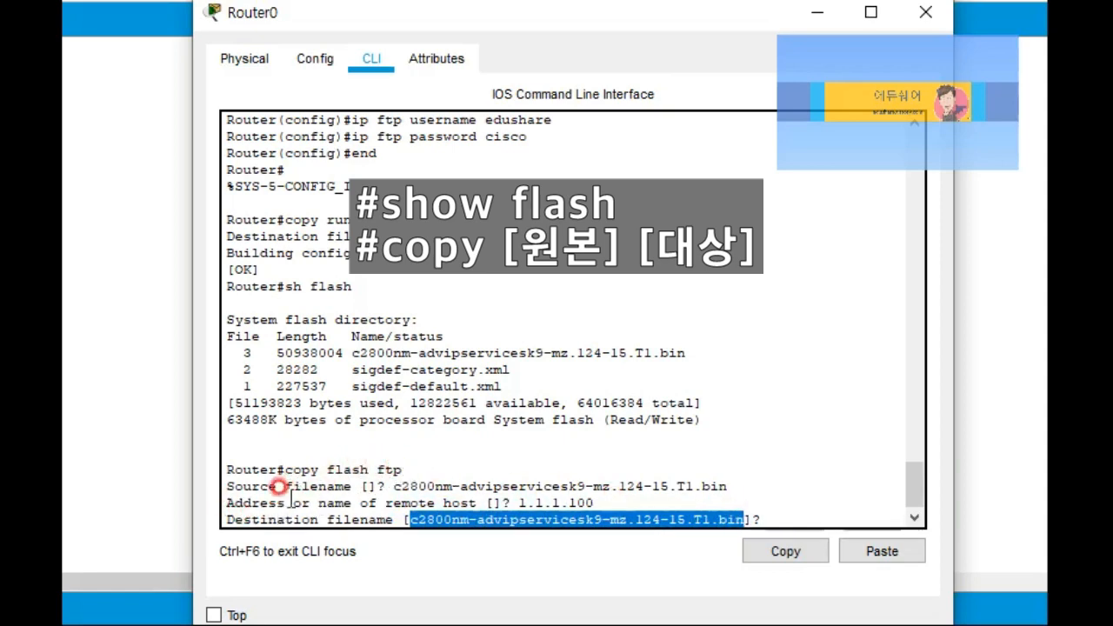
drag(270, 519, 403, 519)
click(668, 519)
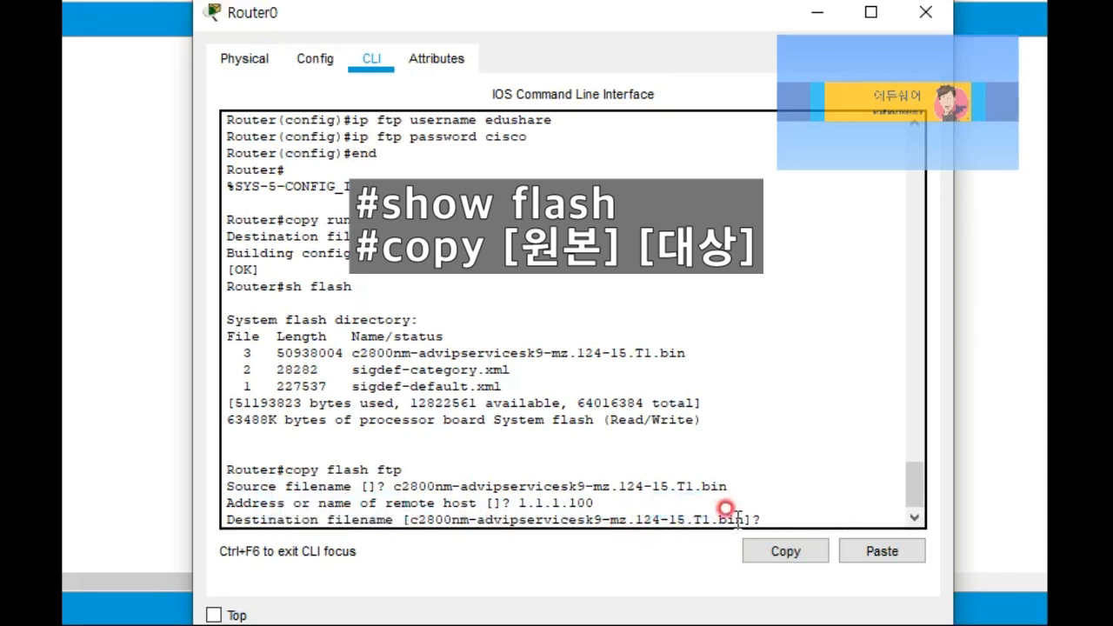
drag(741, 519, 410, 519)
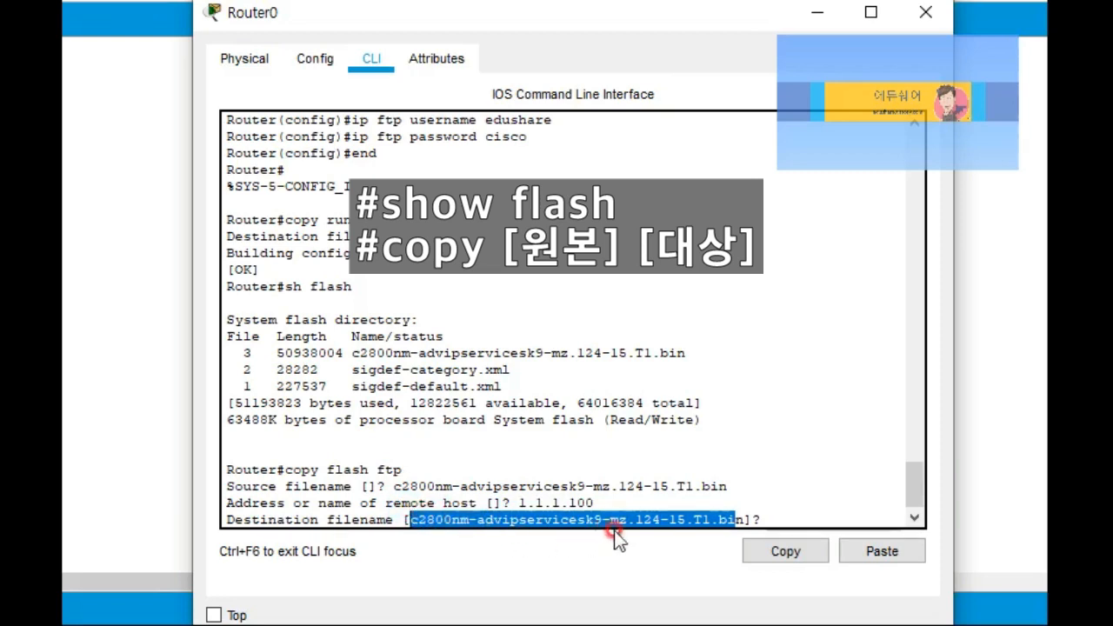
click(677, 522)
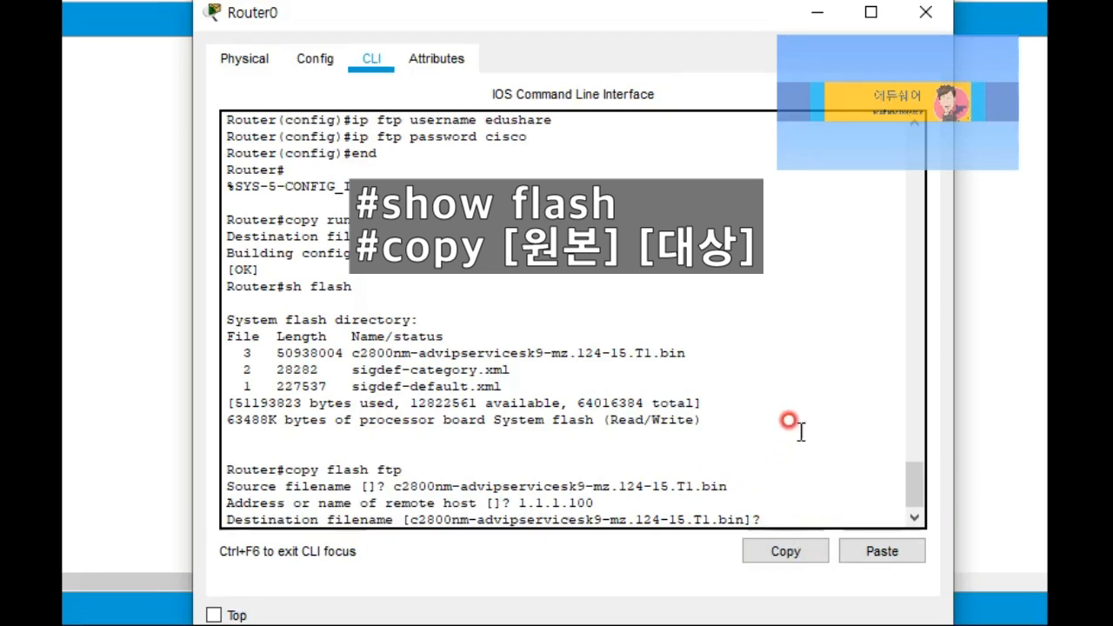
Step: Accept the default name so the IOS image writes to the FTP server, then show the topology
key(Return)
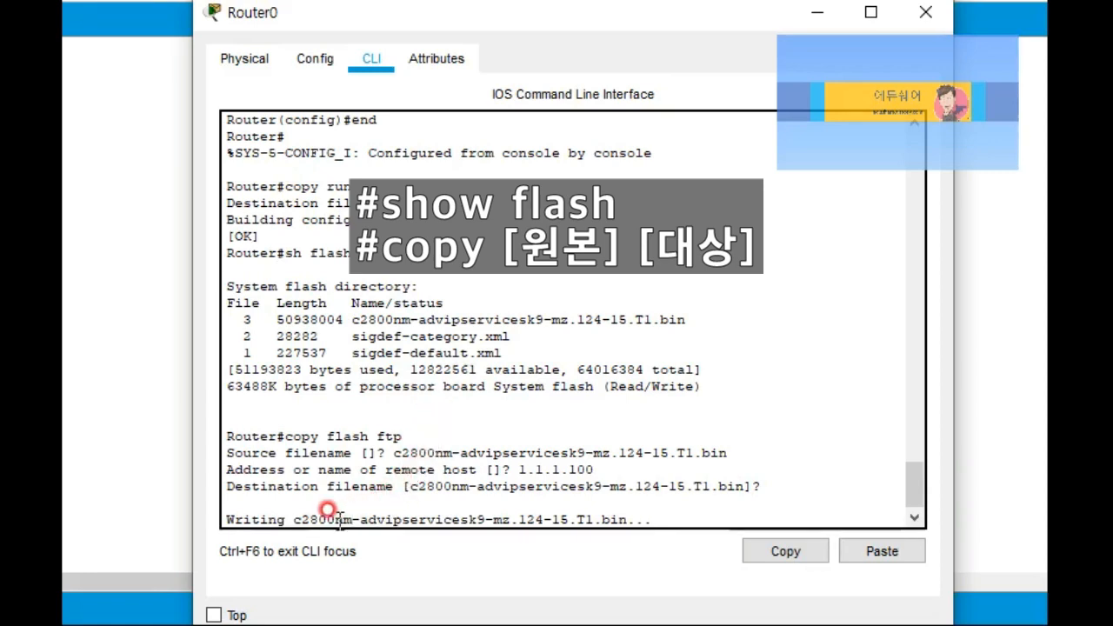
drag(233, 520, 640, 515)
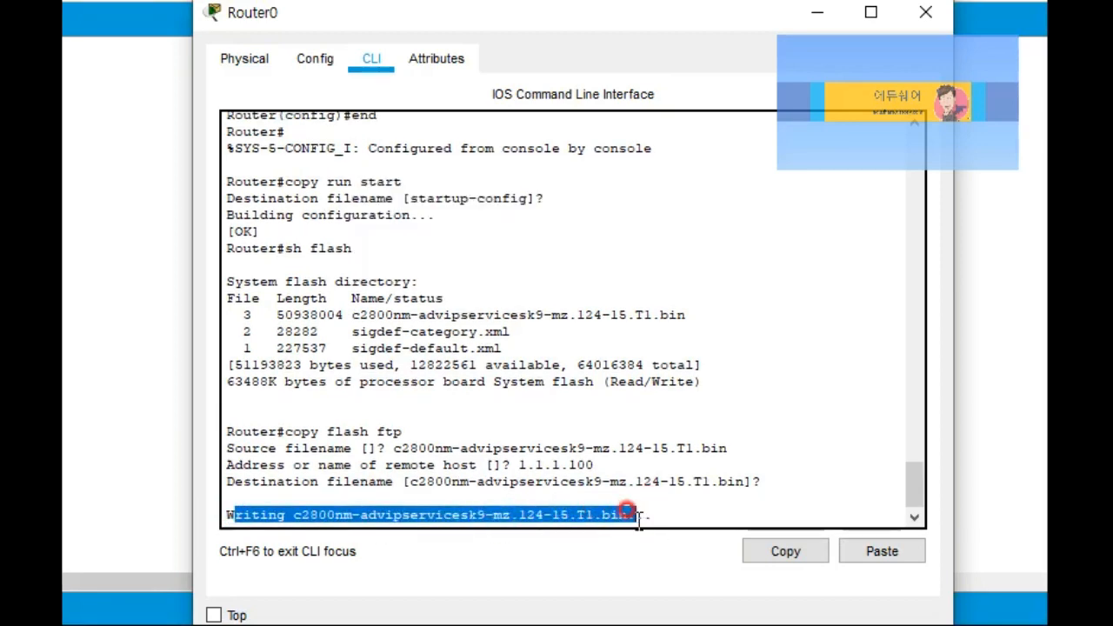
click(637, 515)
drag(638, 515, 230, 515)
click(398, 470)
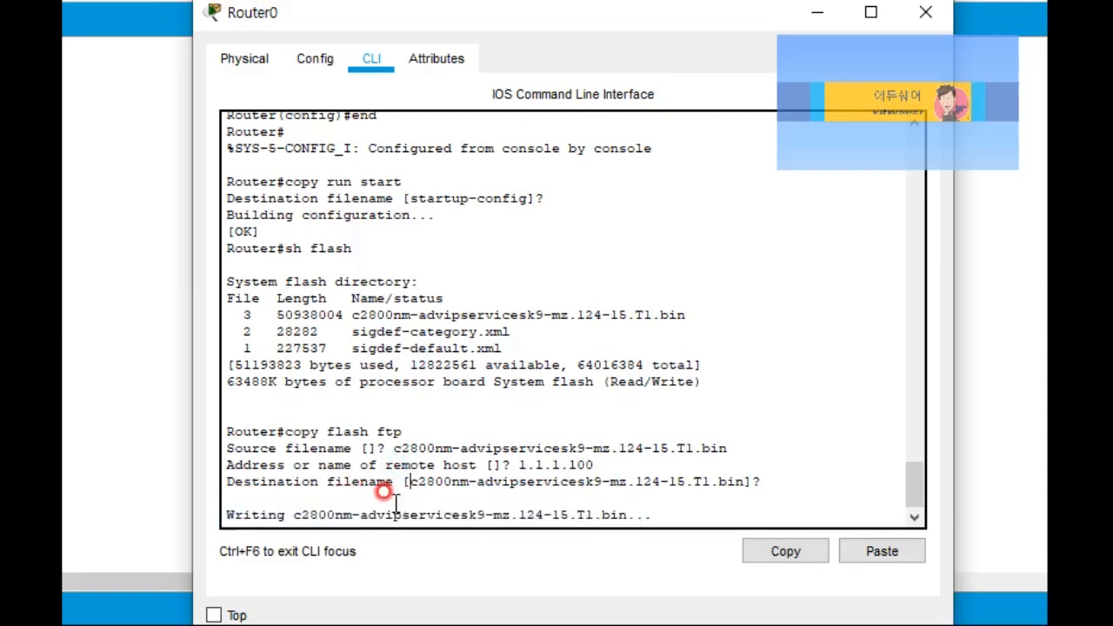
drag(393, 515, 424, 514)
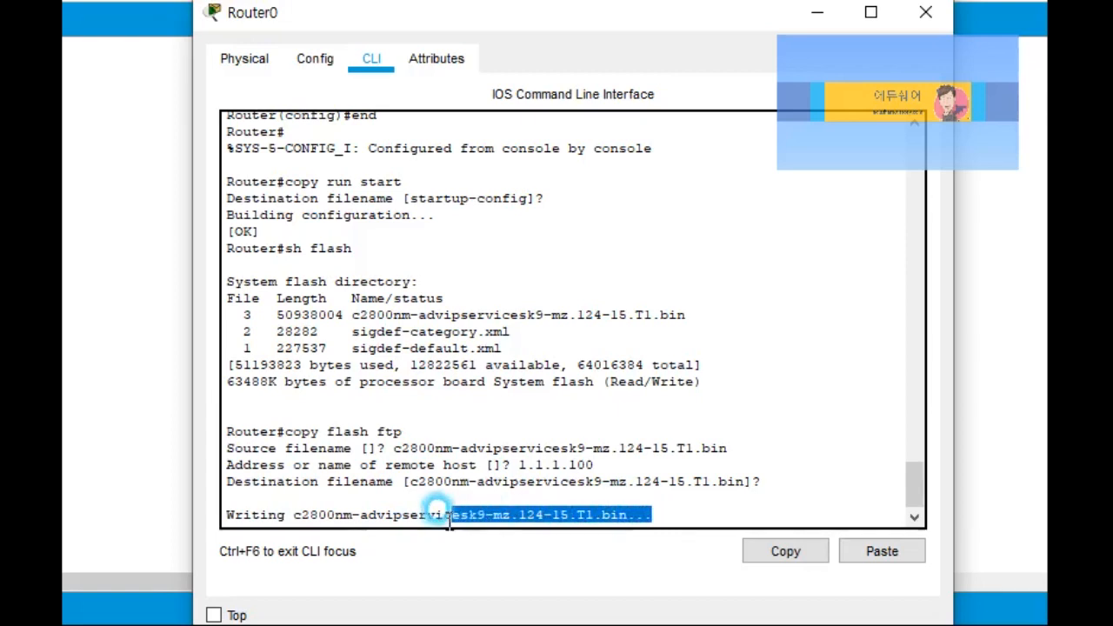
click(388, 481)
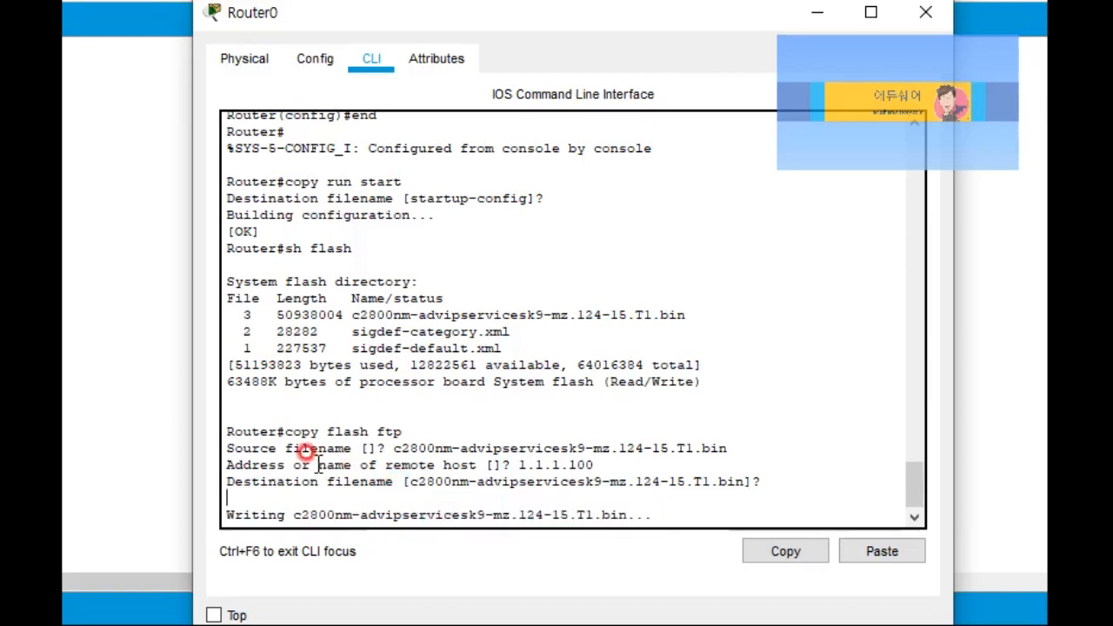
click(169, 358)
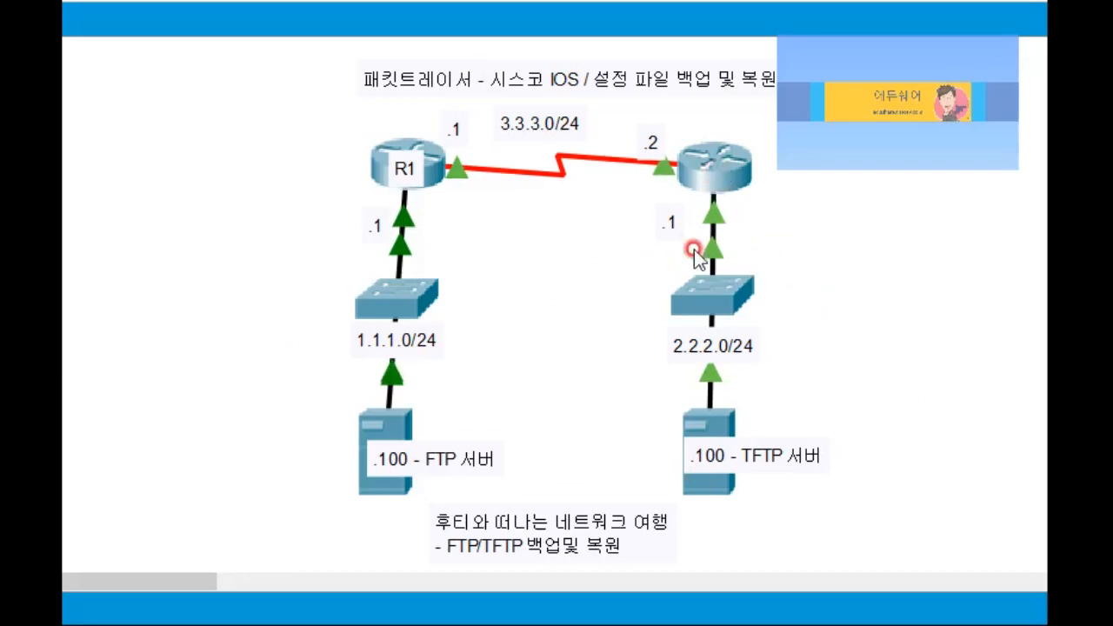
Step: Open the right-hand router's CLI window briefly, then return to the topology
click(711, 178)
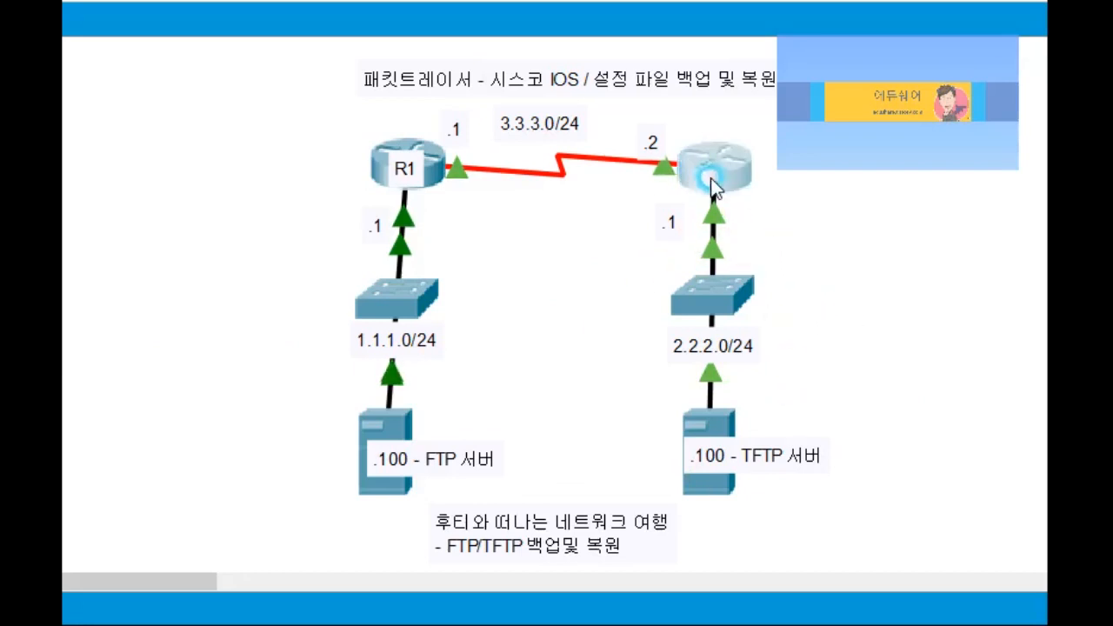
click(602, 72)
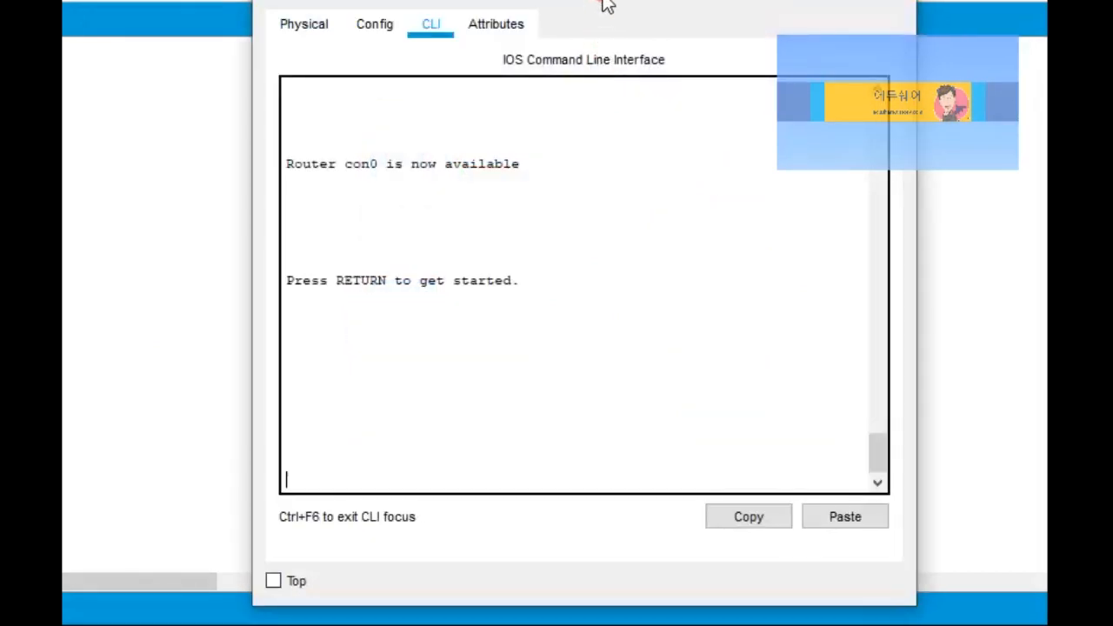
drag(619, 1, 540, 28)
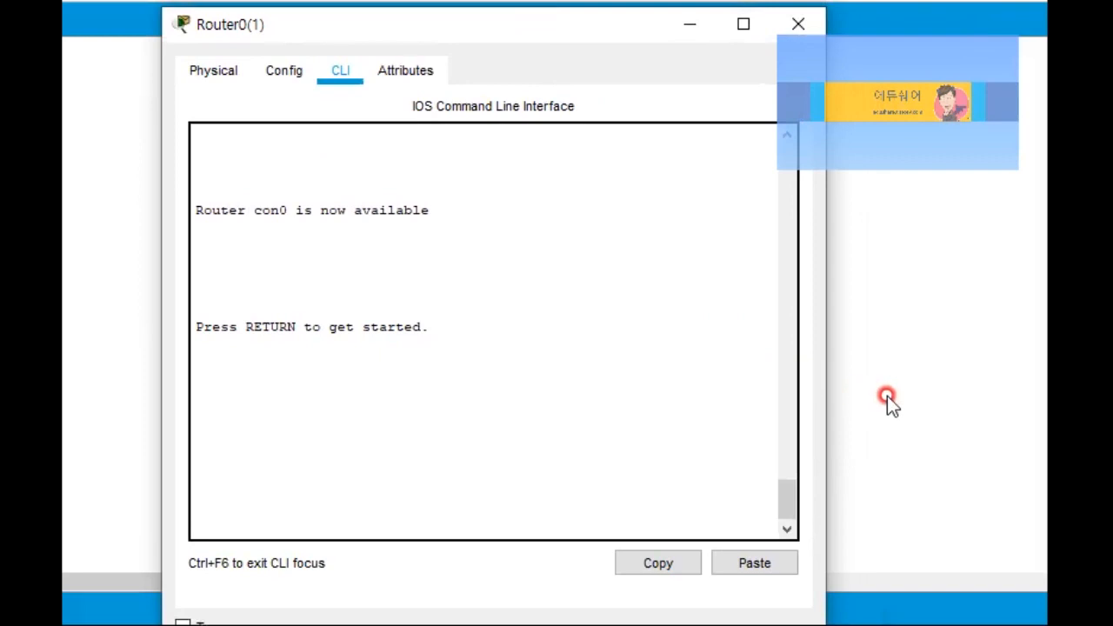
click(887, 401)
Step: Browse Server1's TFTP file list, then open Router0(1)'s command line
click(720, 488)
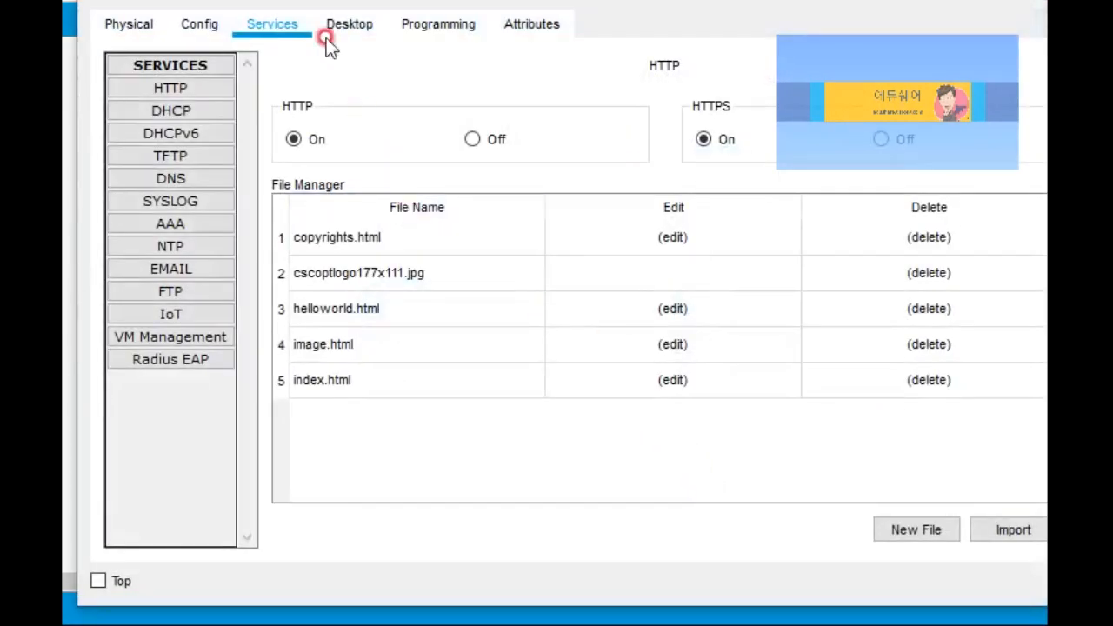
drag(294, 1, 287, 30)
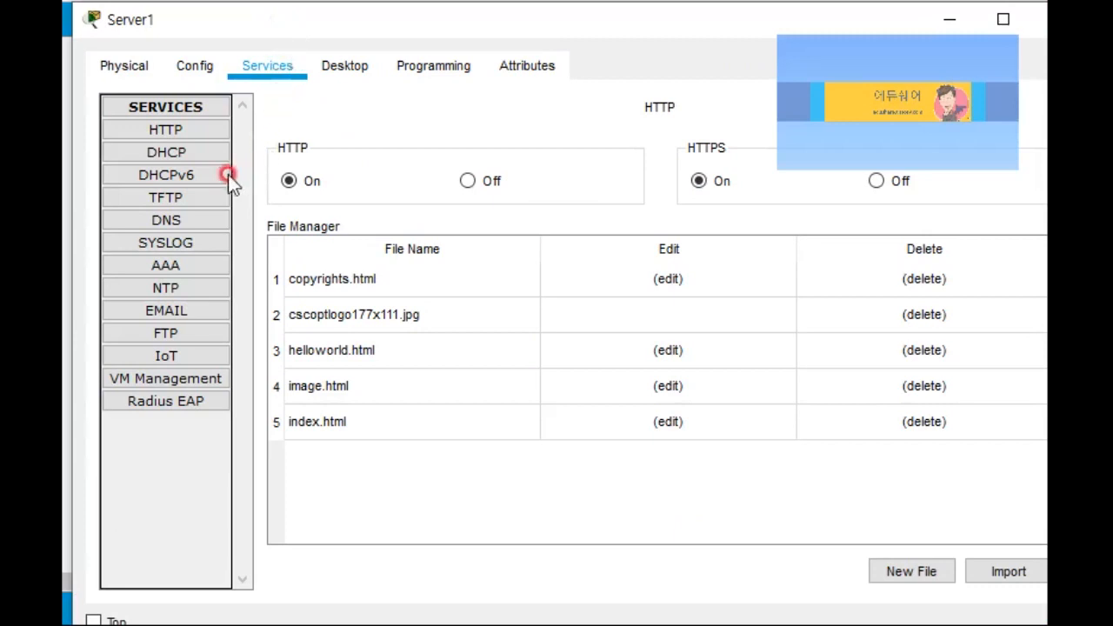
click(185, 198)
click(597, 177)
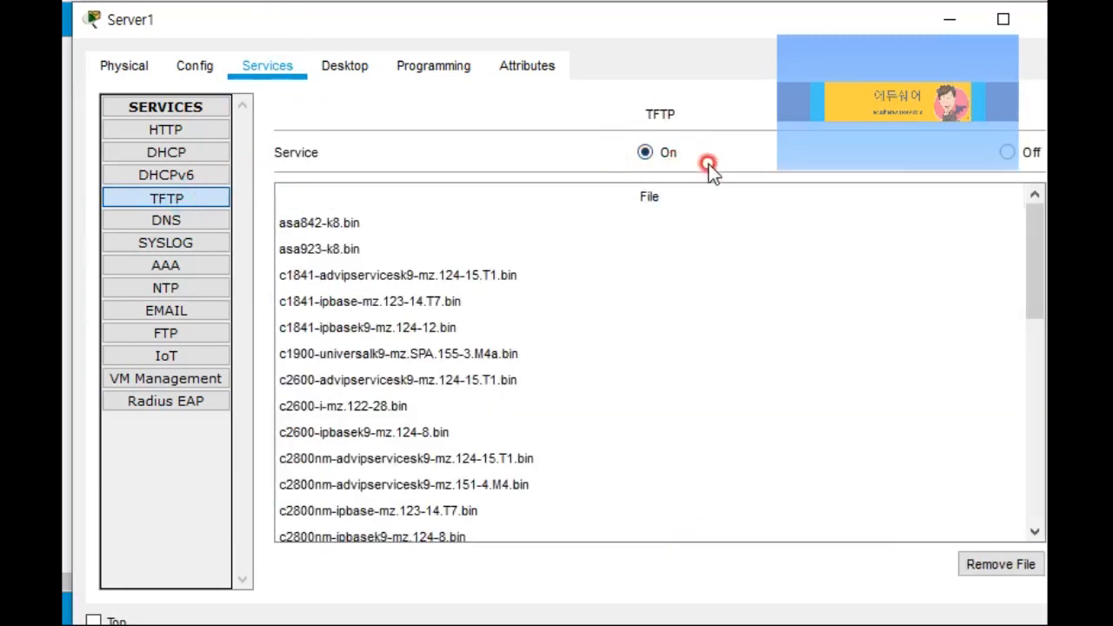
click(421, 275)
click(418, 325)
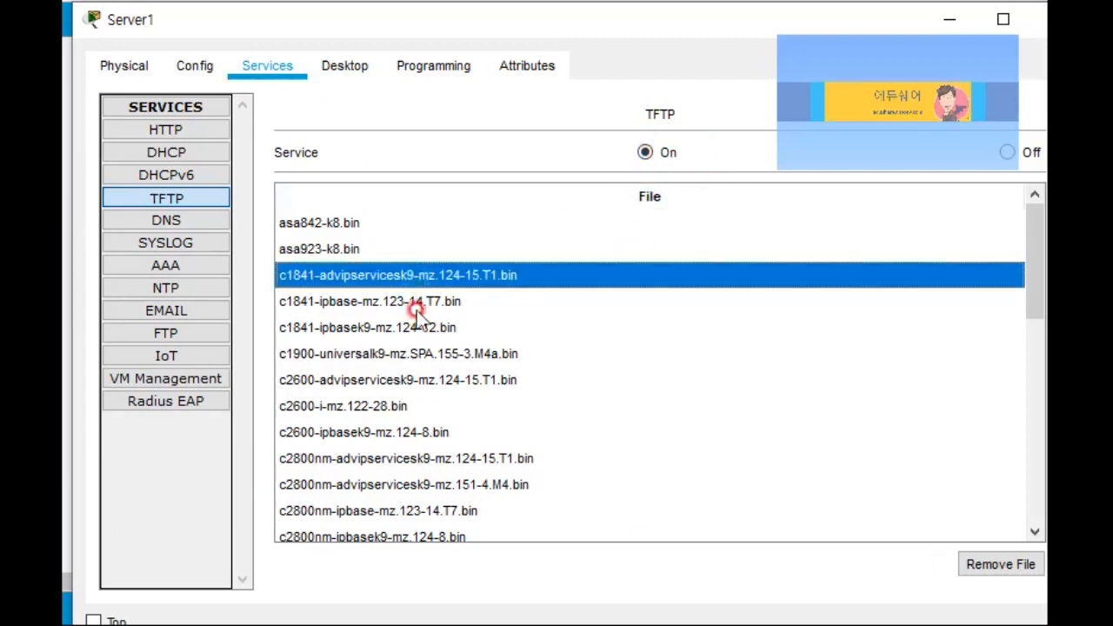
click(402, 432)
click(396, 484)
click(379, 406)
click(380, 382)
click(385, 356)
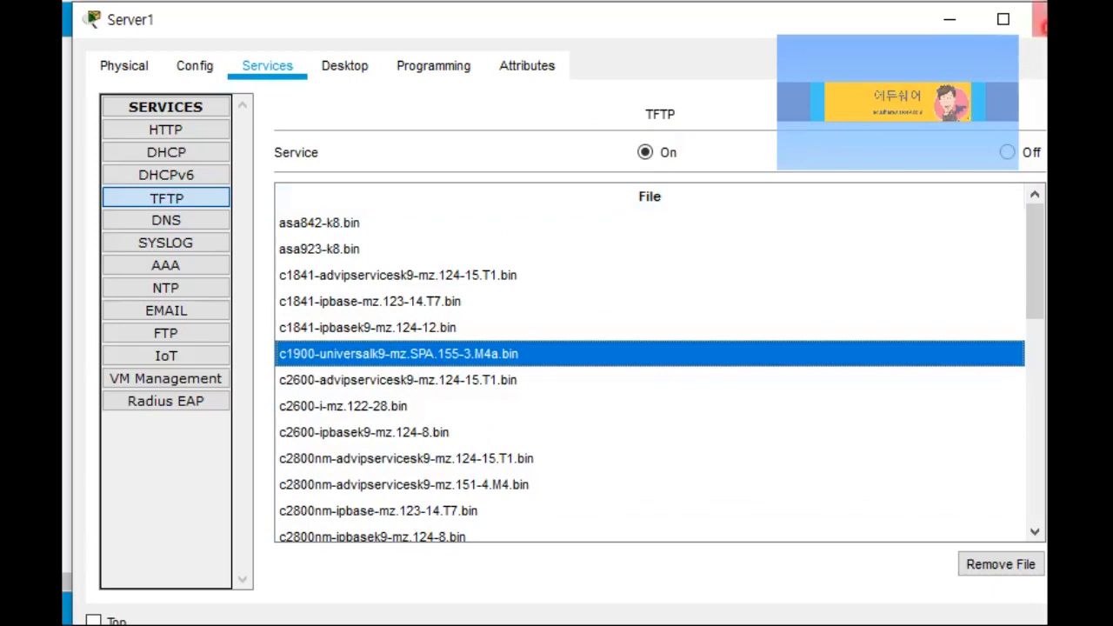
click(1039, 19)
click(727, 168)
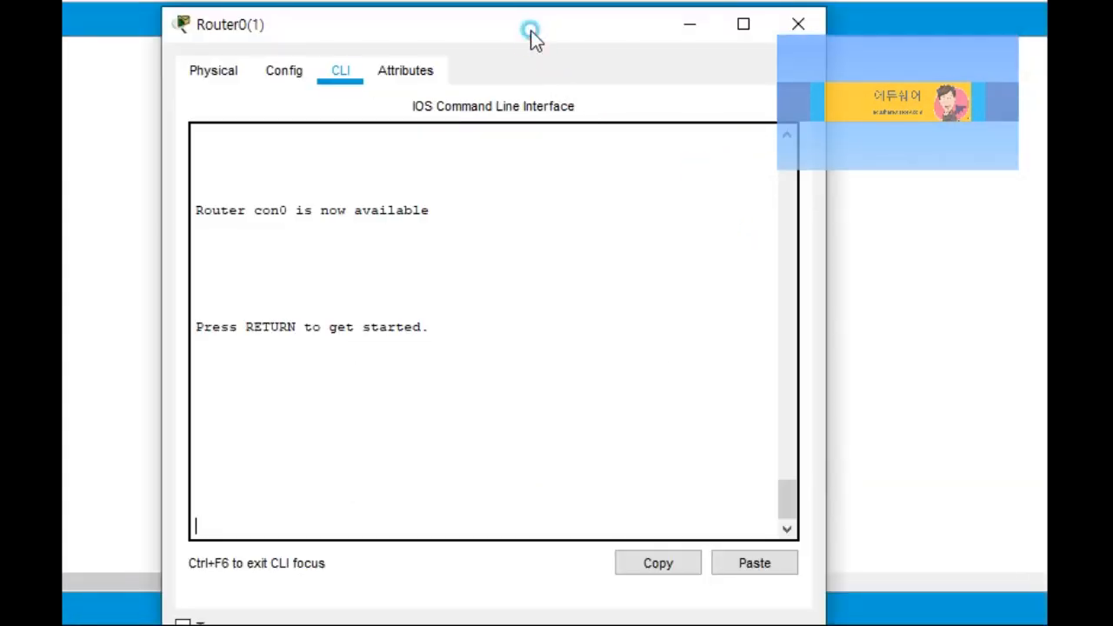
Step: Enable Router0(1), run sh flash, and copy the c2800nm-advipservicesk9-mz.124-15.T1.bin image name
drag(533, 36, 540, 37)
key(Return)
text(en)
key(Return)
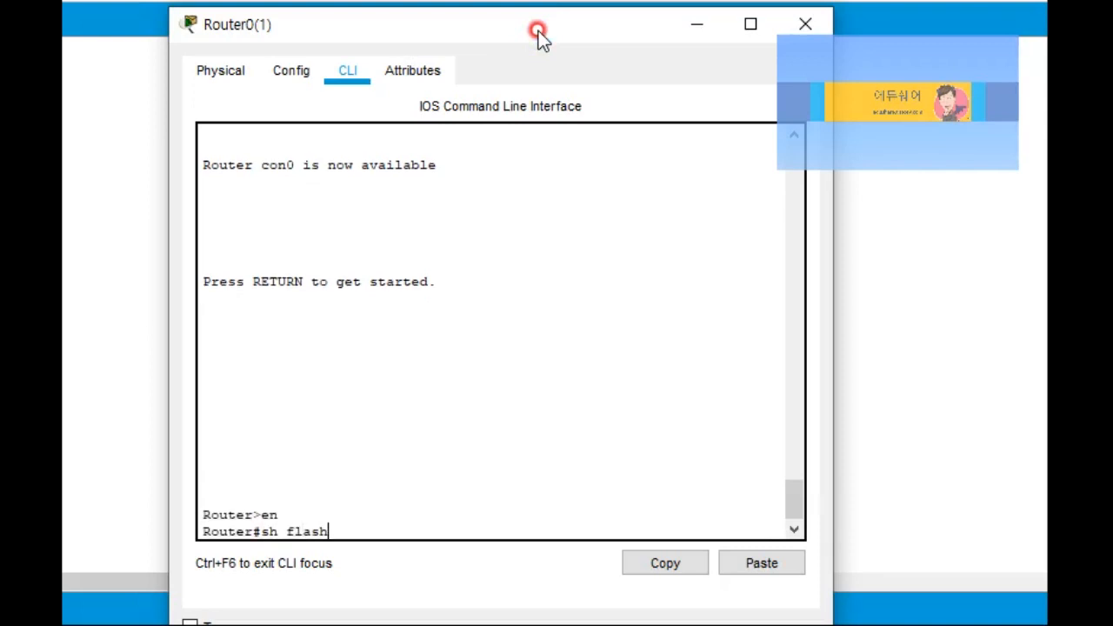
text(sh flash)
key(Return)
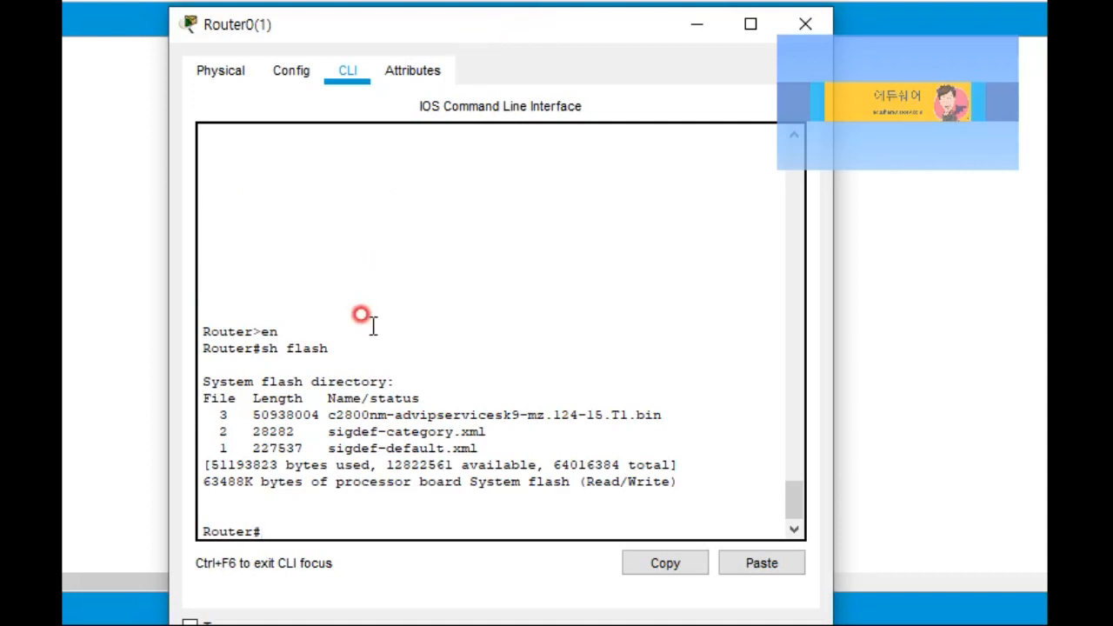
drag(328, 415, 659, 414)
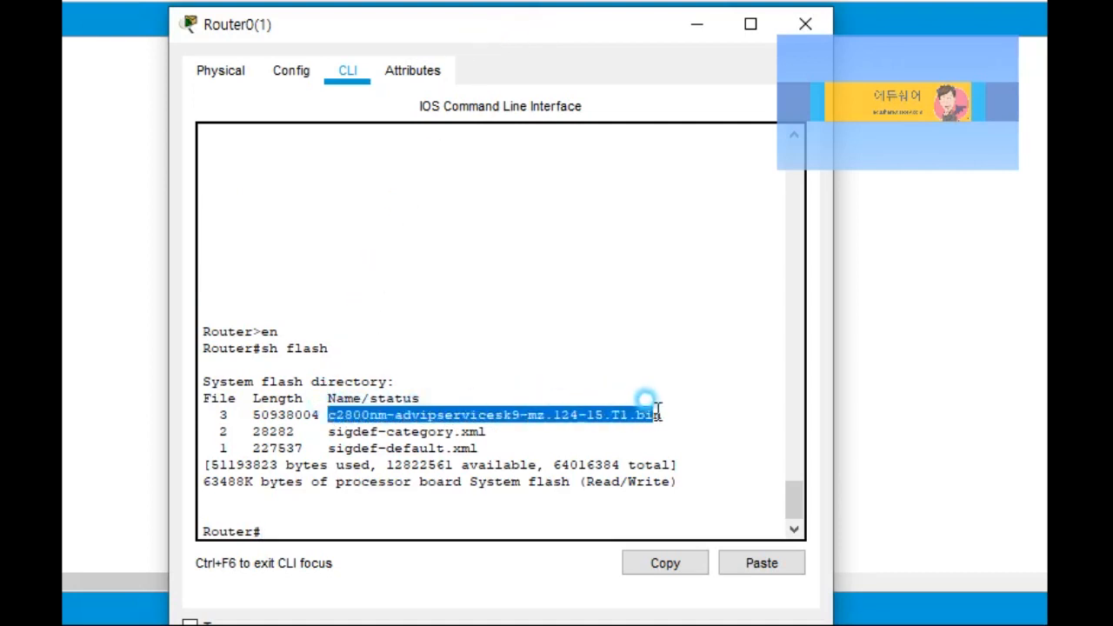
right_click(667, 414)
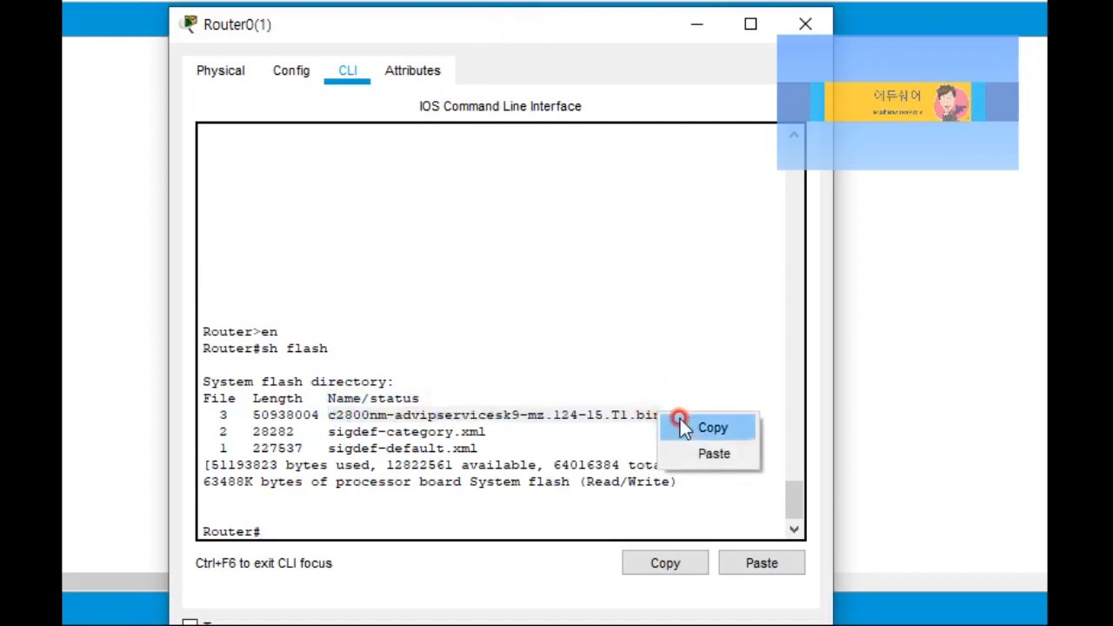
click(695, 427)
click(313, 518)
click(365, 348)
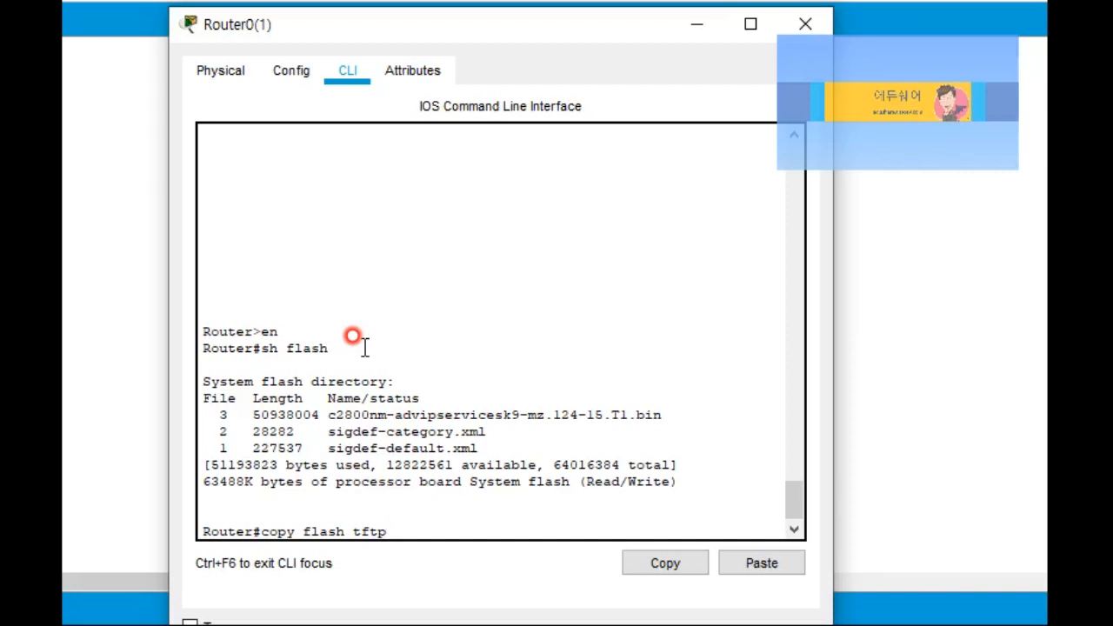
Step: Start copy flash tftp with the pasted image as source and 2.2.2.100 as remote host
key(Return)
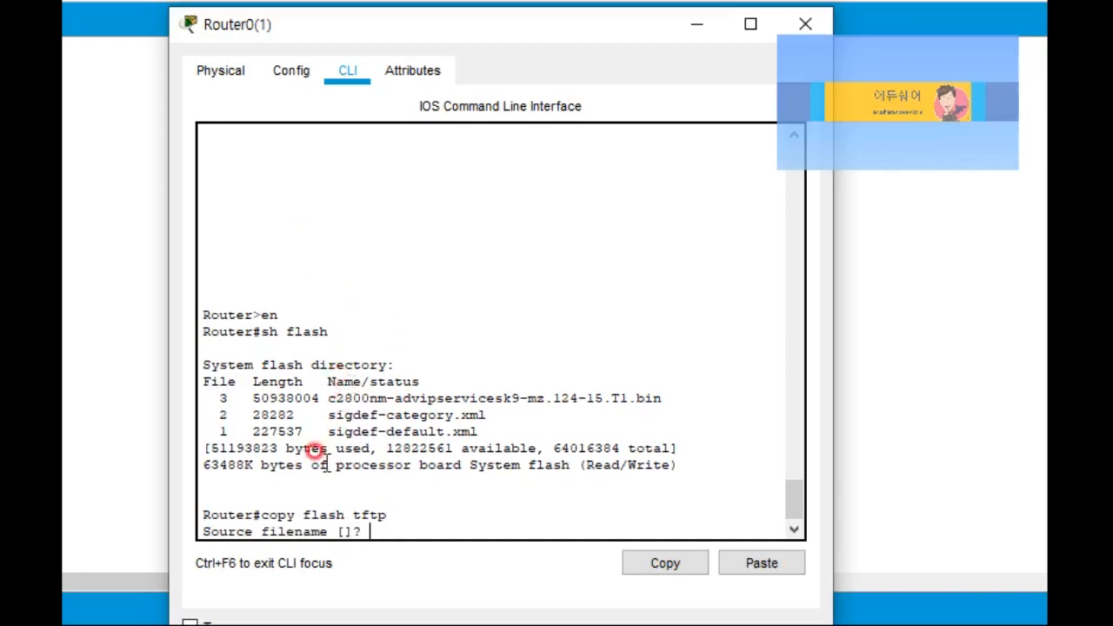
right_click(375, 535)
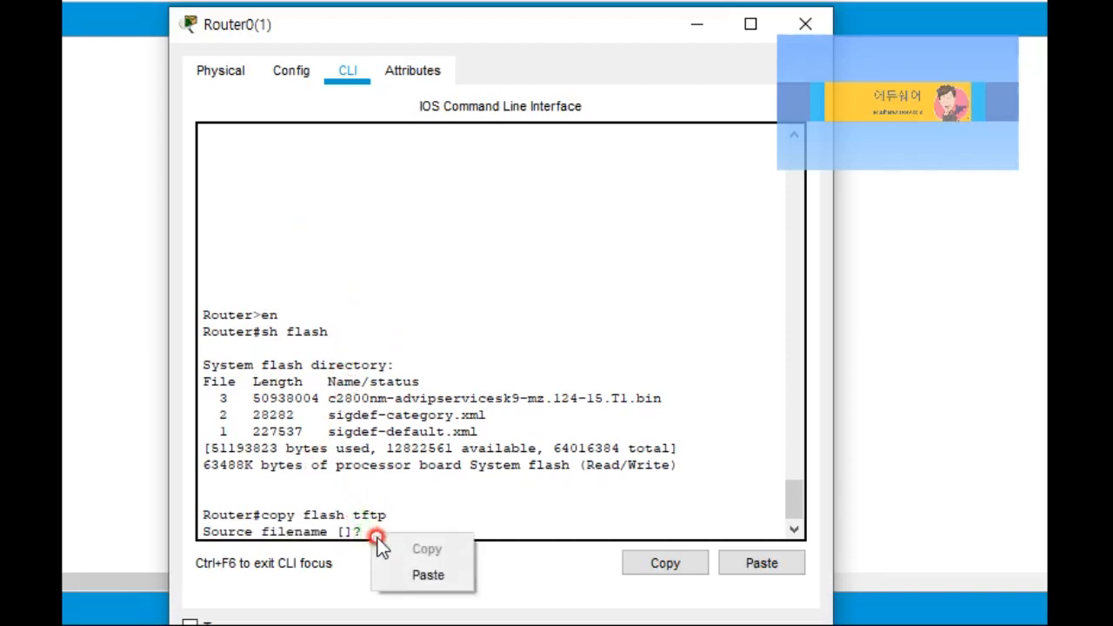
click(419, 574)
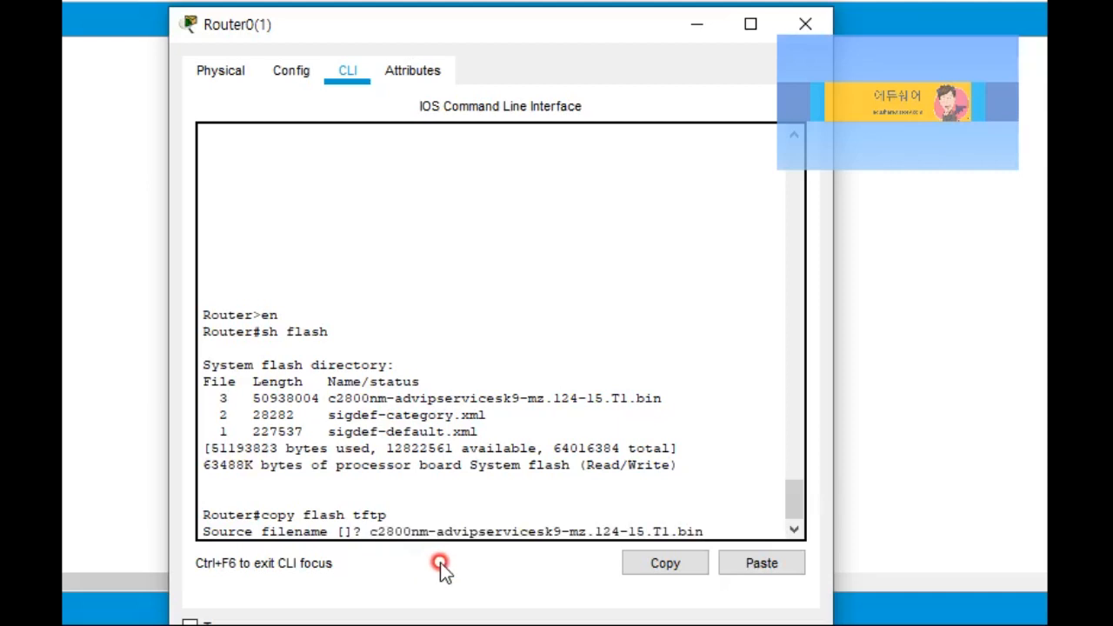
key(Return)
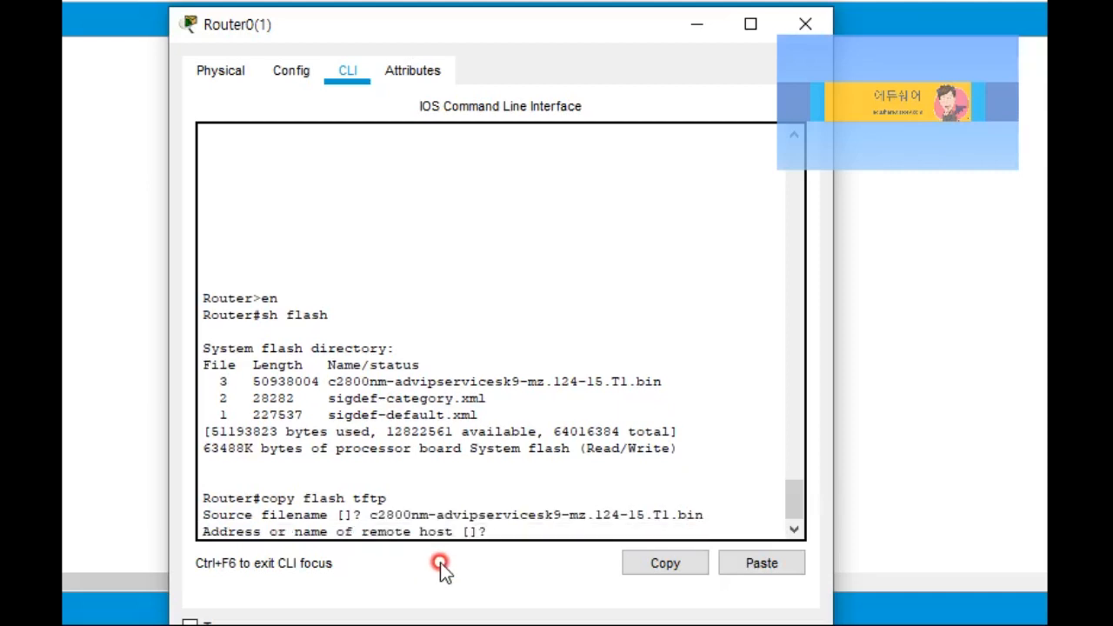
mouse_move(578, 29)
mouse_down()
mouse_move(373, 29)
mouse_move(429, 35)
mouse_move(402, 35)
mouse_up()
click(701, 352)
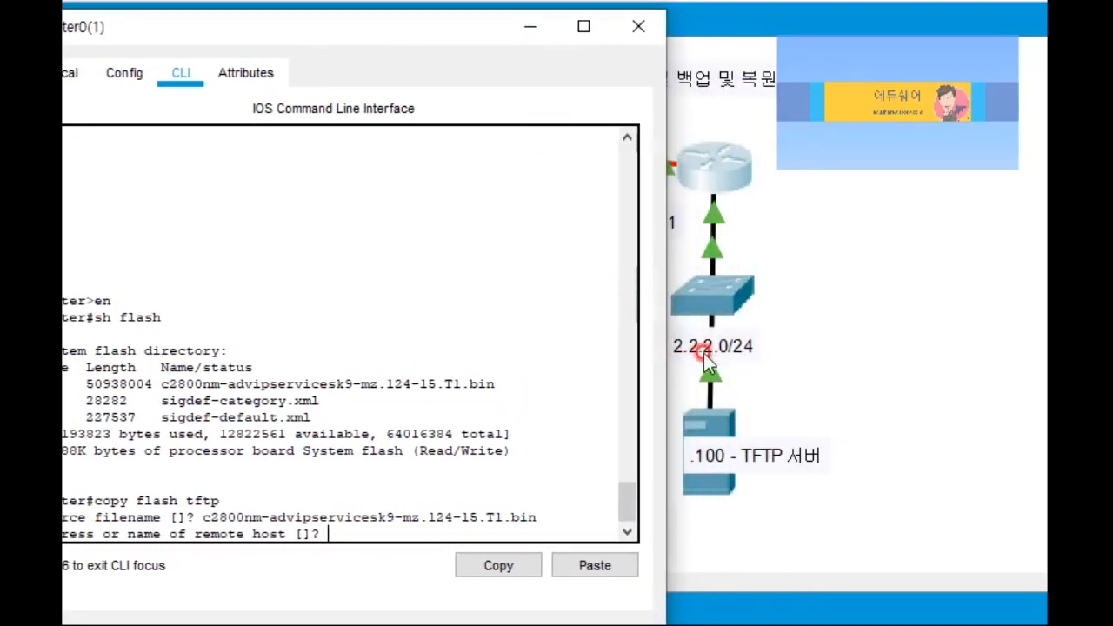
drag(351, 29, 533, 29)
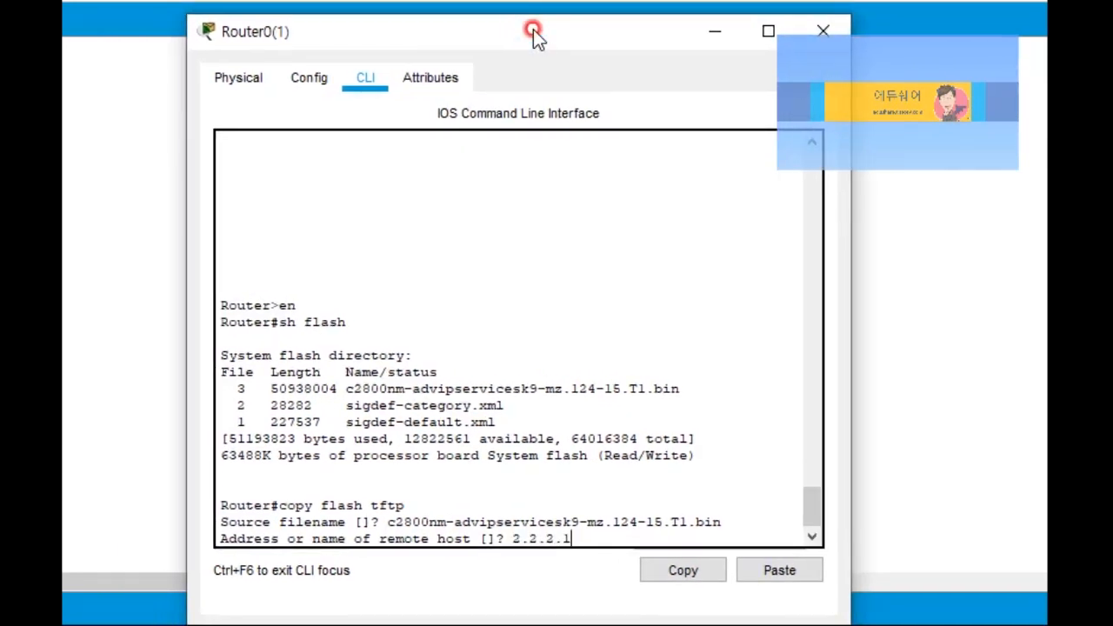
key(Return)
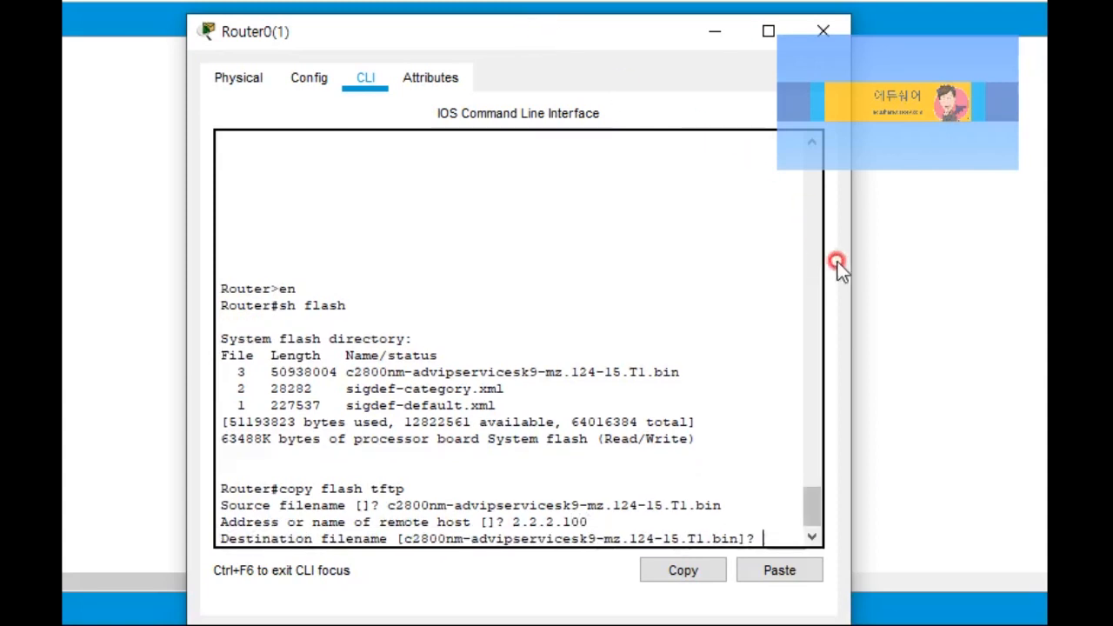
Step: Widen the CLI and copy the suggested destination filename
drag(852, 263, 975, 284)
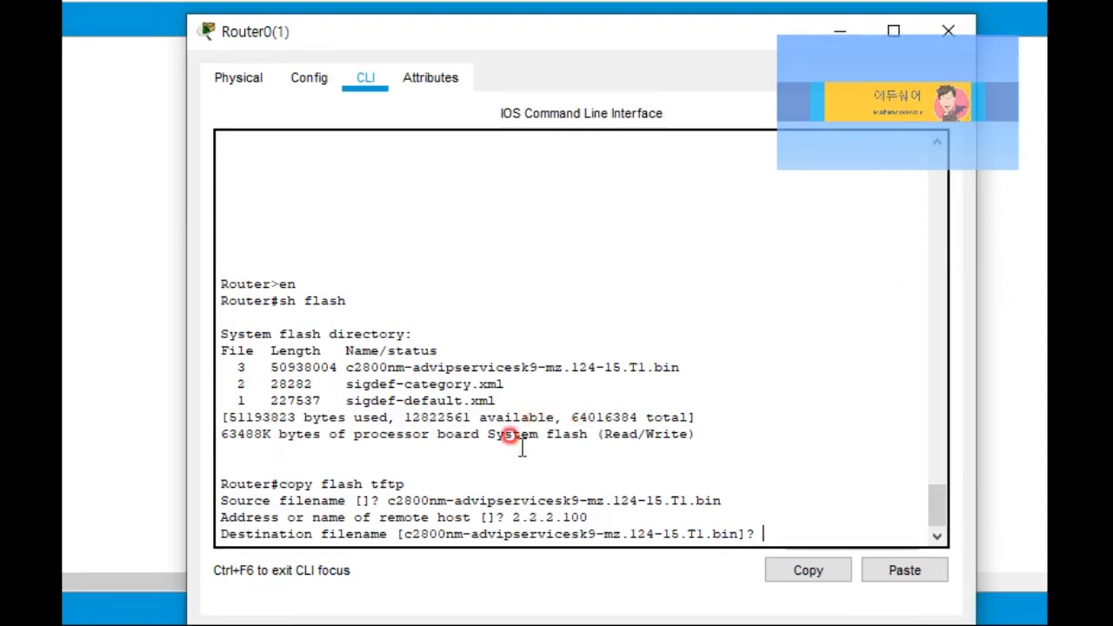
drag(409, 534, 761, 533)
click(765, 532)
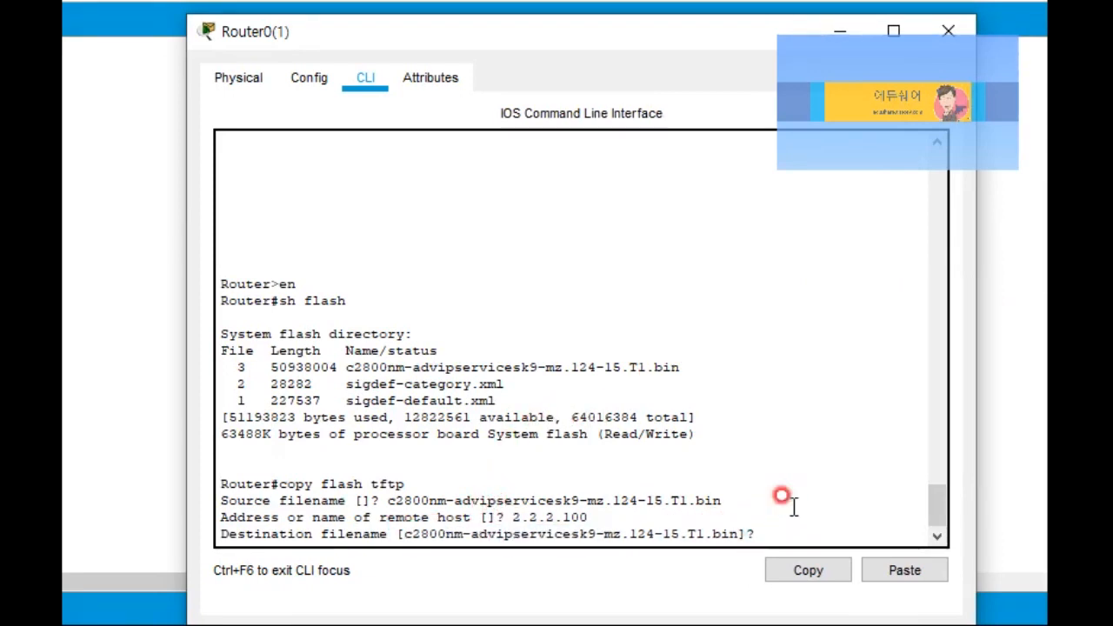
drag(739, 533, 405, 532)
click(776, 569)
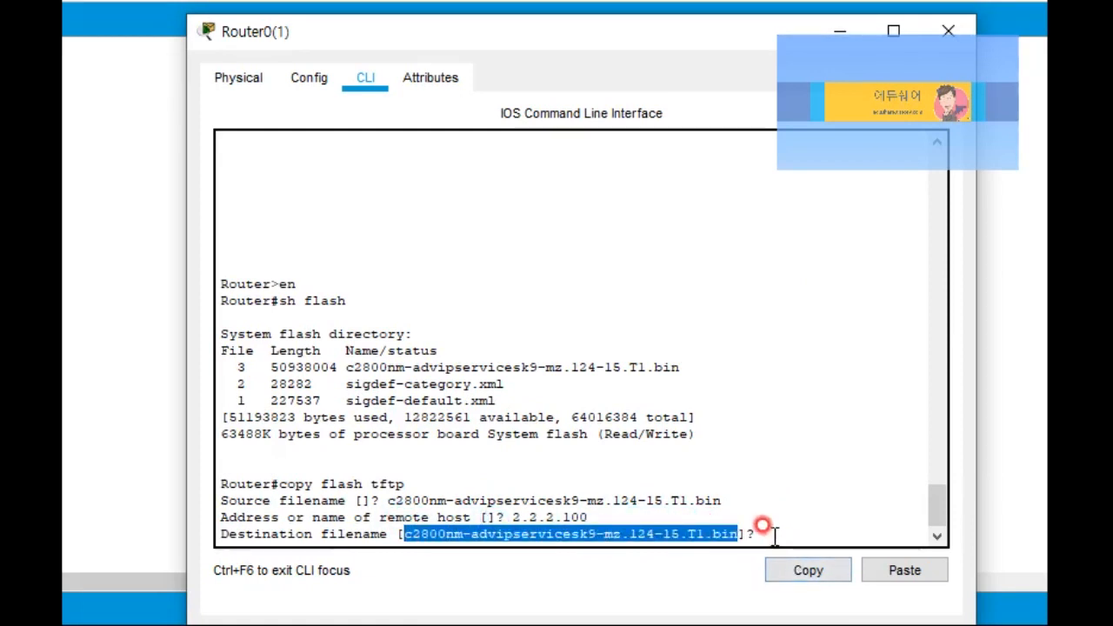
click(773, 535)
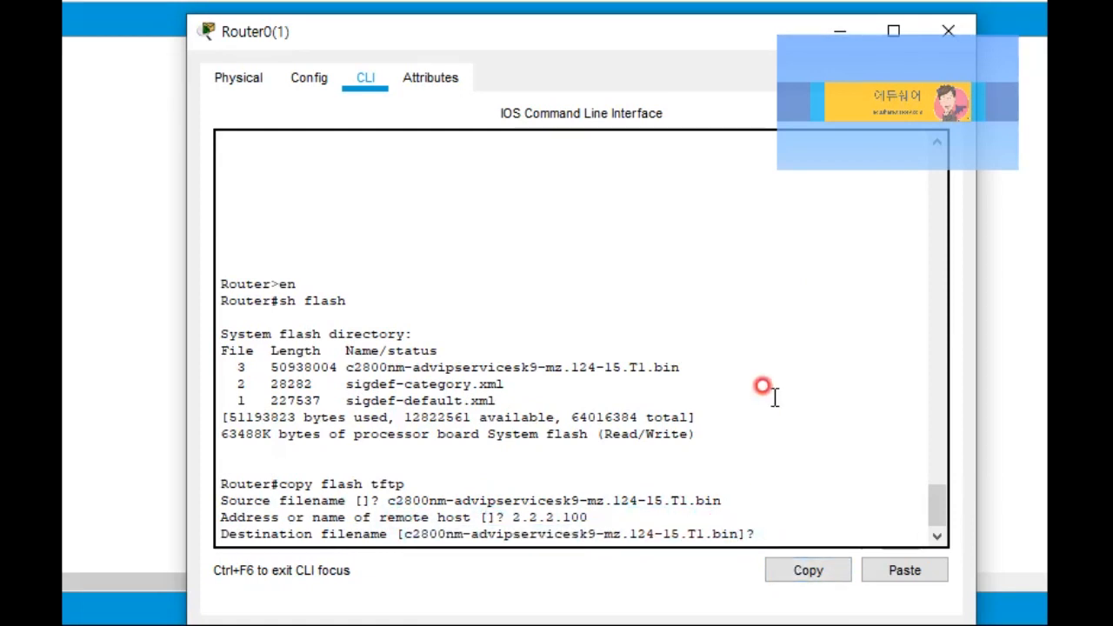
Step: Name the TFTP backup c2800-0122.bin, wait for OK - 50938004 bytes, then show the topology
text(c288)
key(BackSpace)
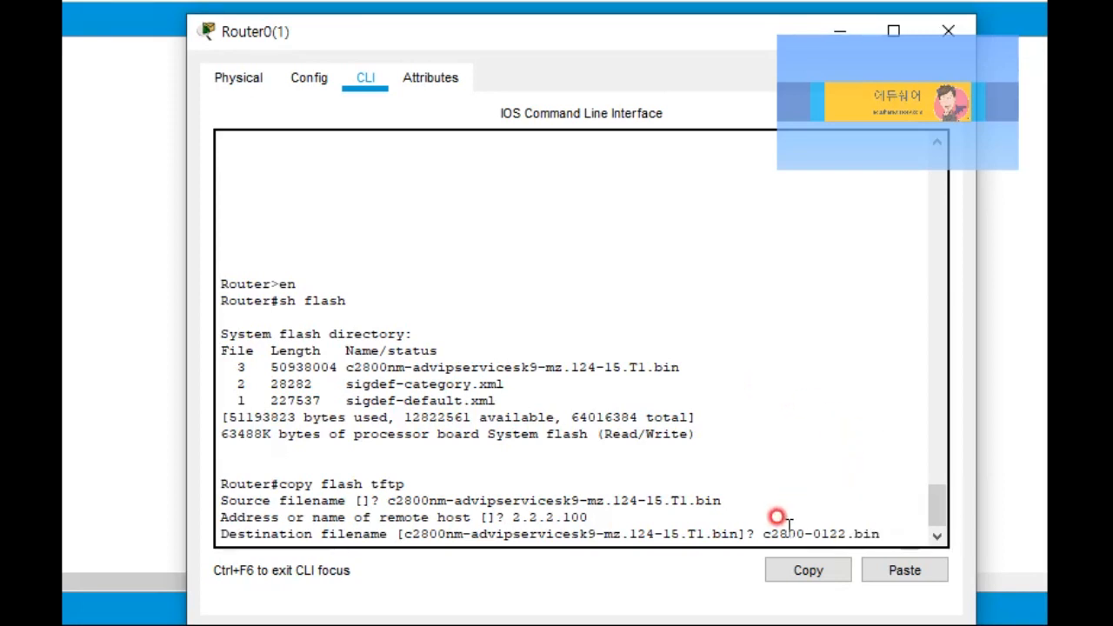
drag(755, 534, 887, 533)
click(888, 535)
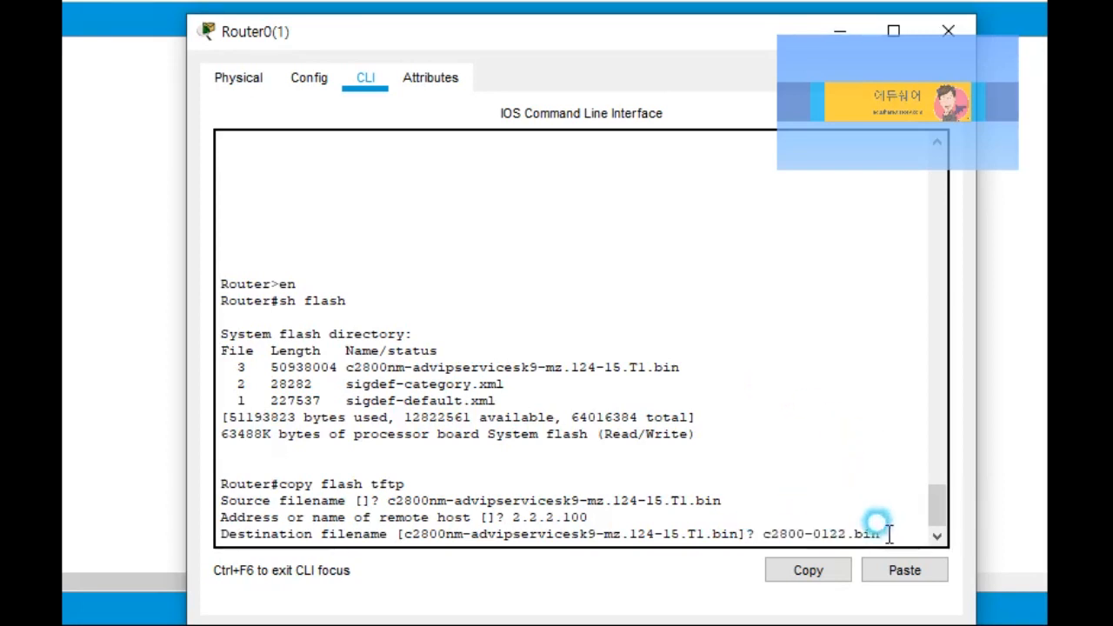
key(Return)
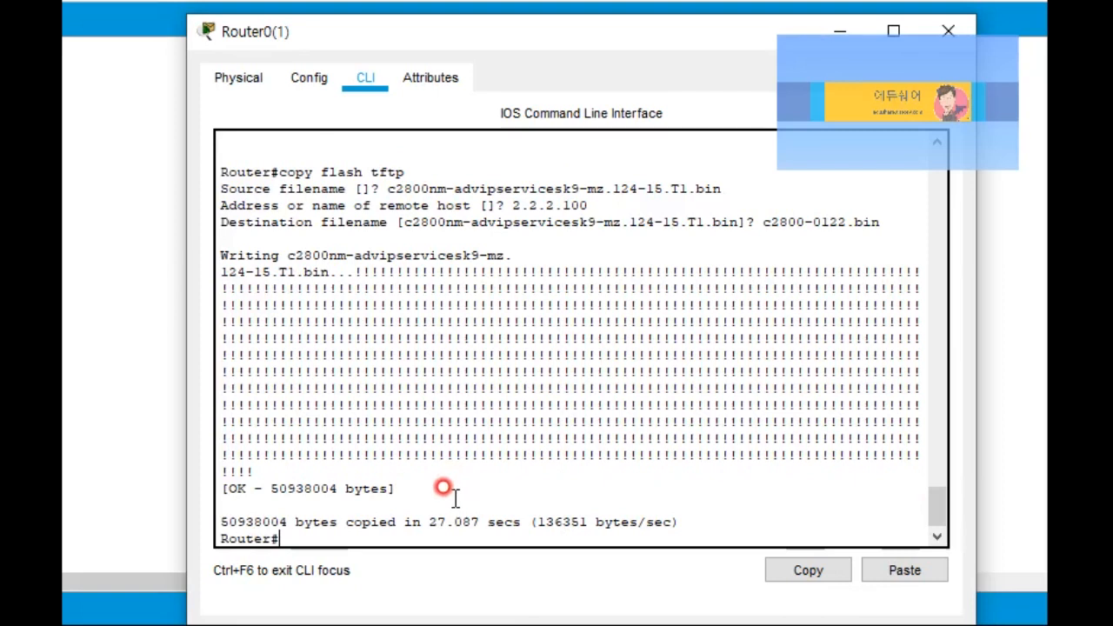
drag(230, 489, 423, 481)
click(415, 487)
drag(881, 222, 762, 223)
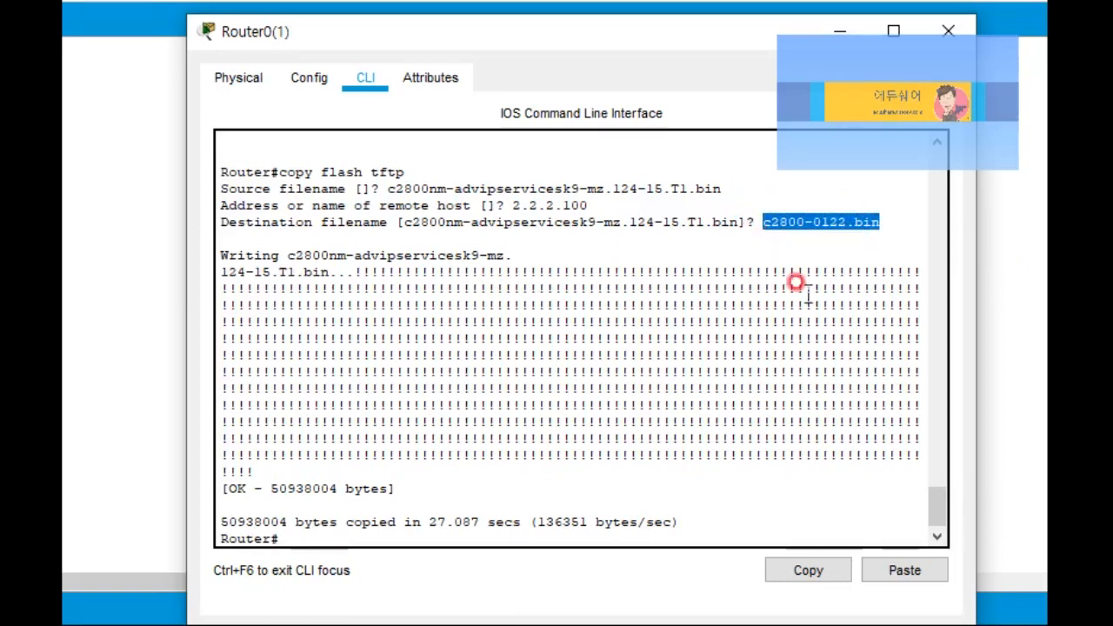
click(996, 360)
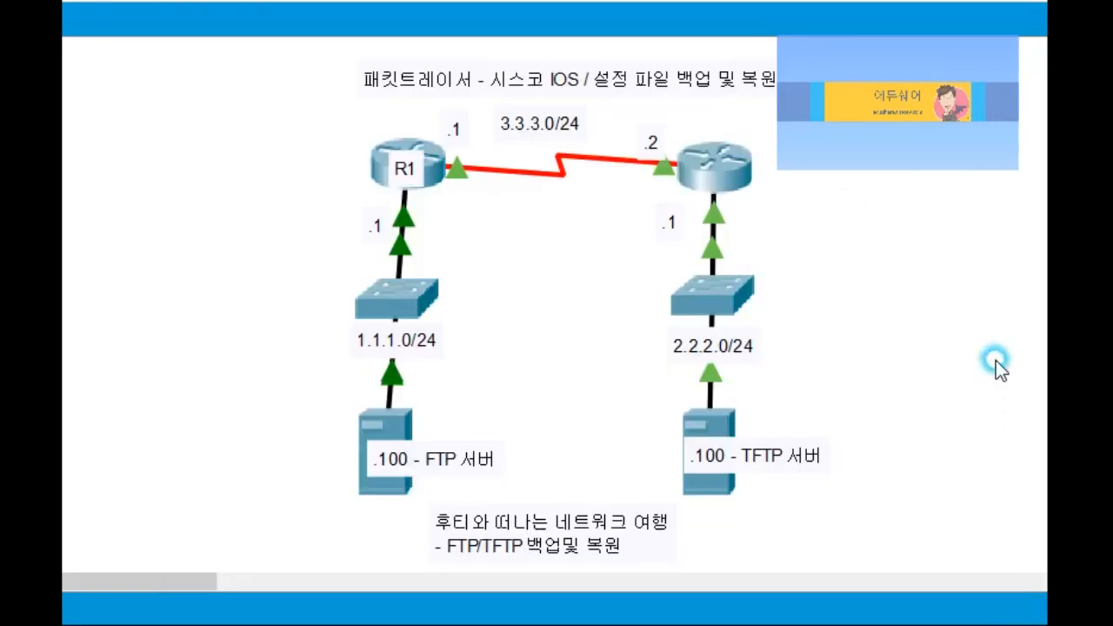
Step: Find c2800-0122.bin in Server1's TFTP file list, then reopen Router0(1)'s CLI
click(718, 418)
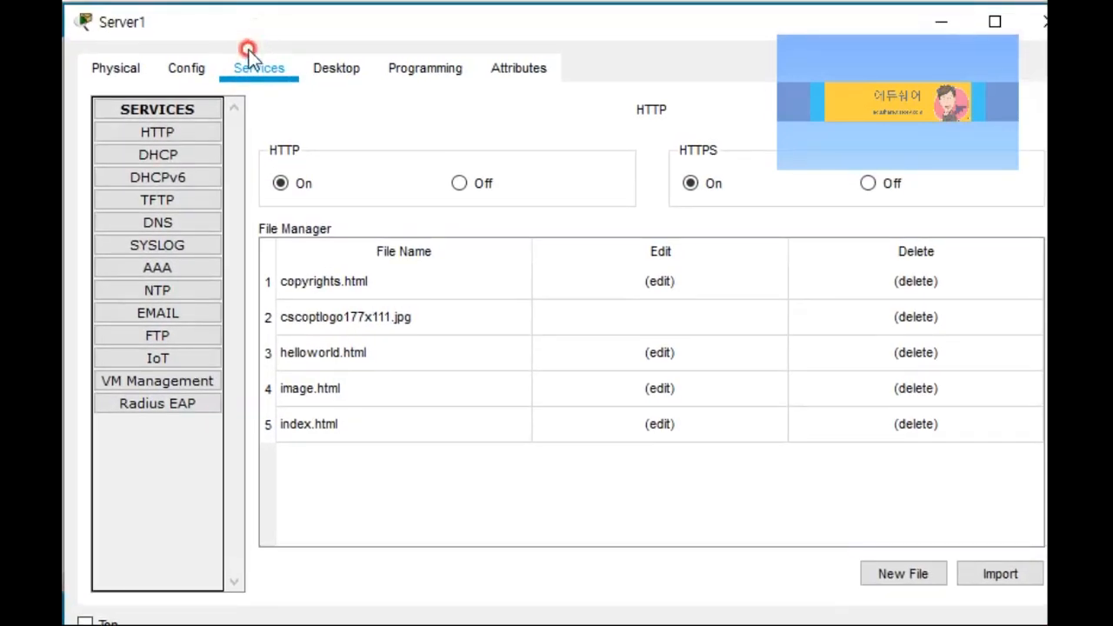
click(174, 158)
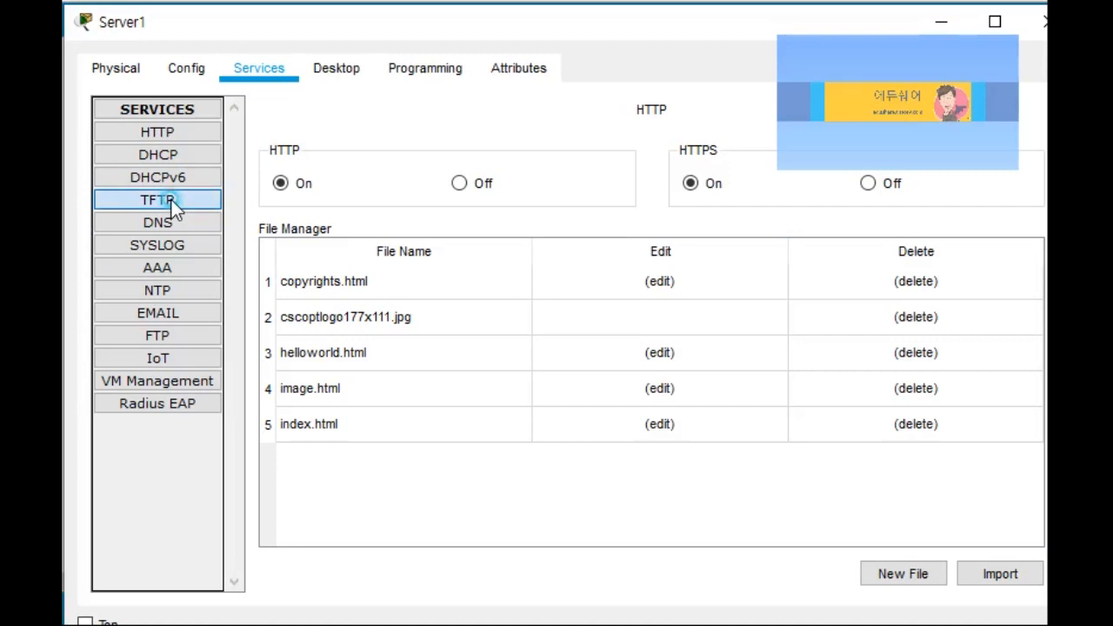
click(172, 202)
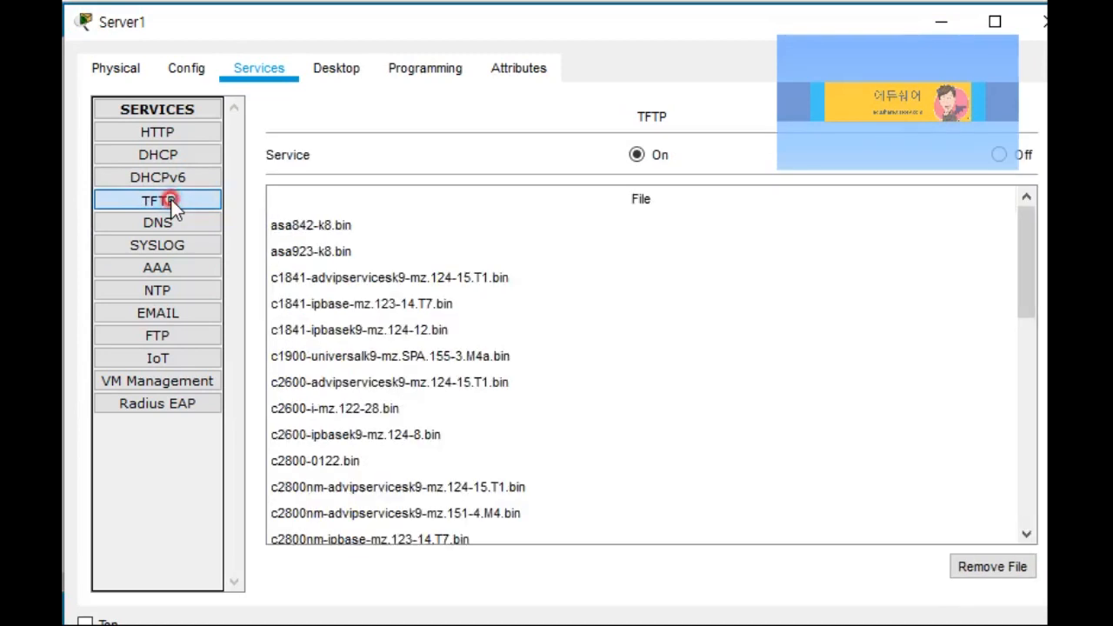
click(341, 254)
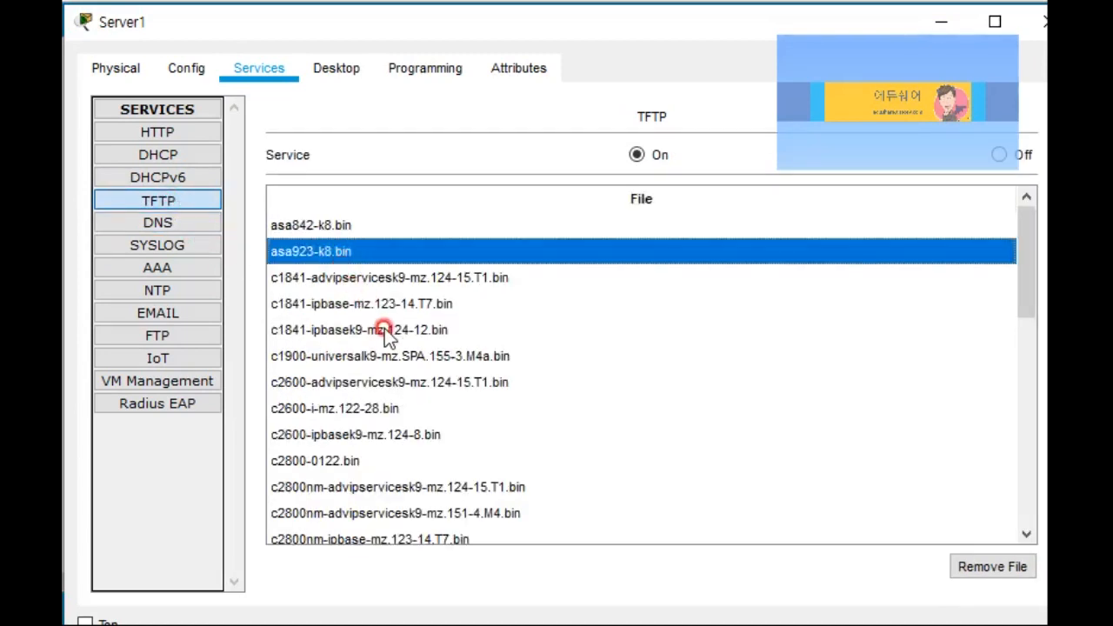
scroll(378, 350, down, 1)
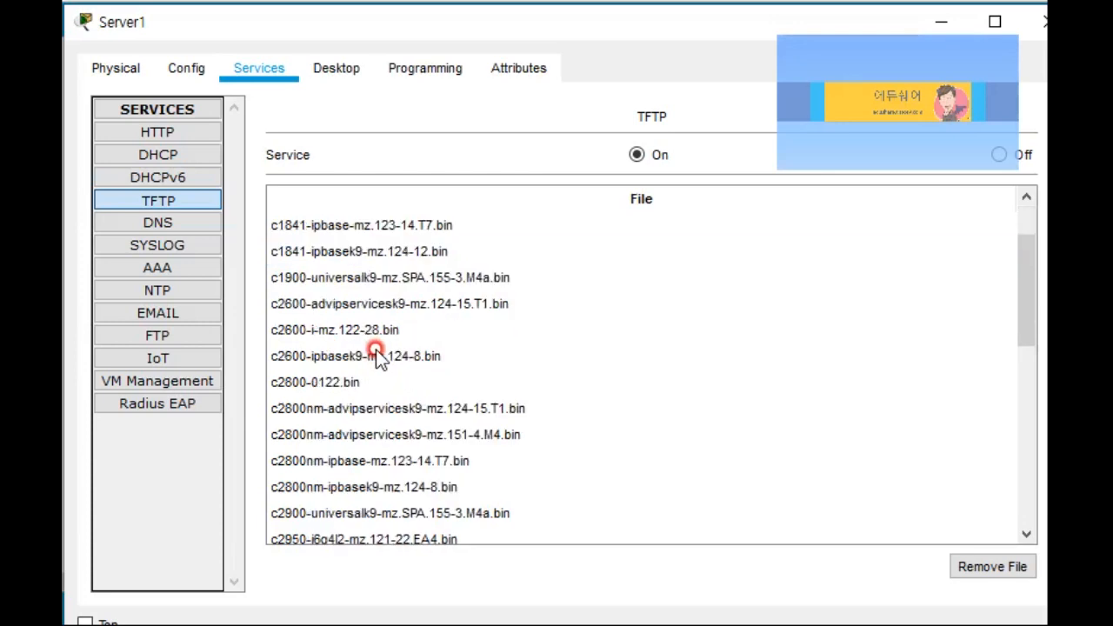
click(321, 383)
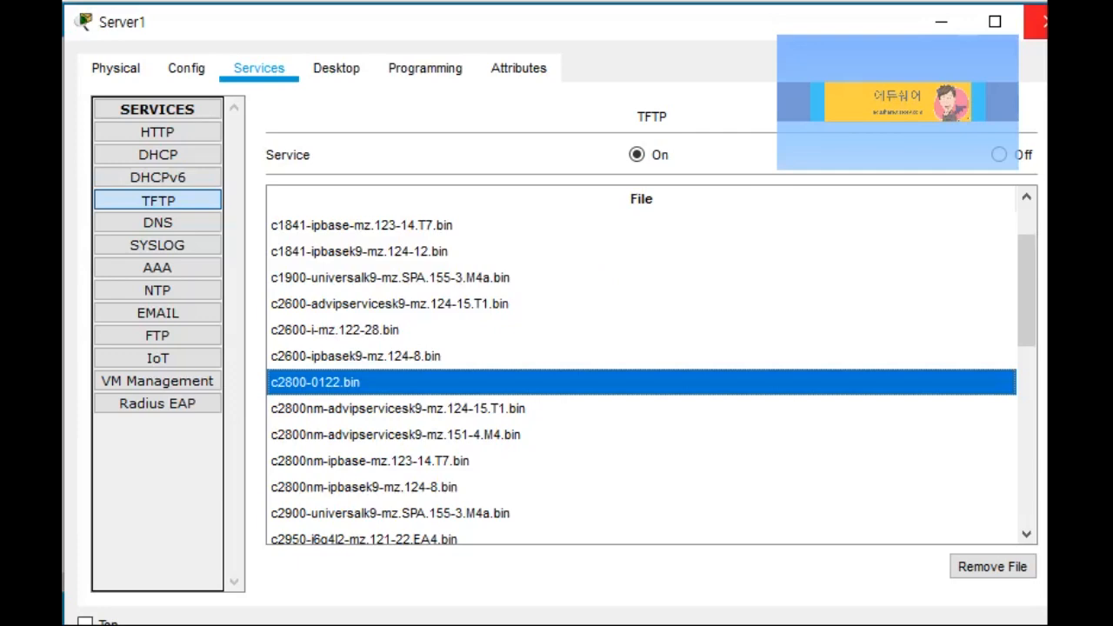
click(1039, 22)
click(729, 185)
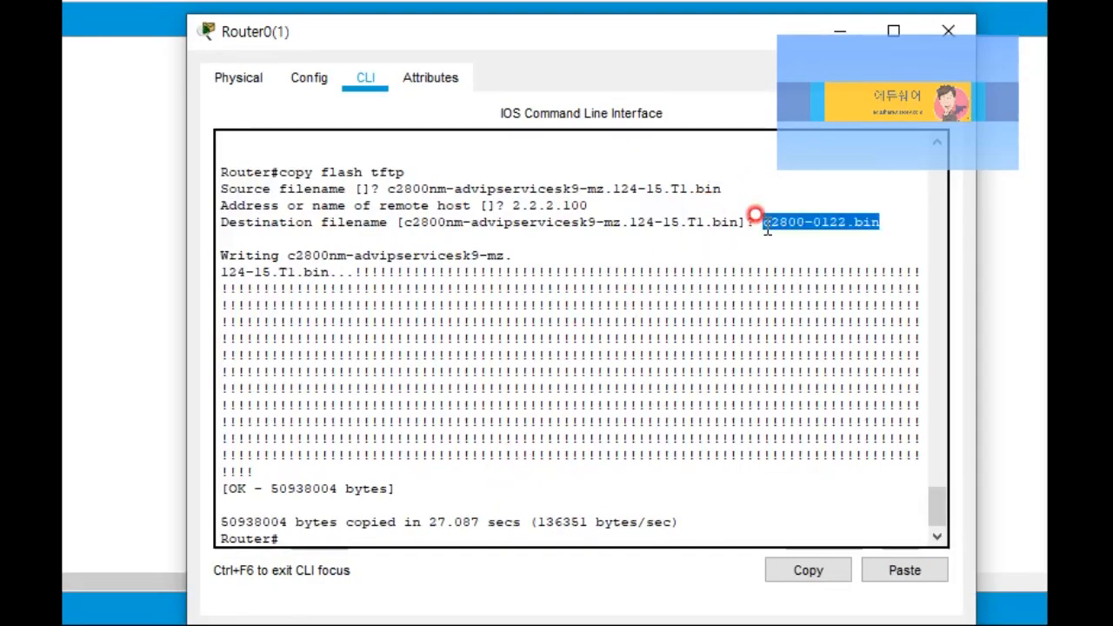
Step: Copy the backup filename c2800-0122.bin from the CLI output for reuse
drag(760, 219, 882, 221)
click(816, 565)
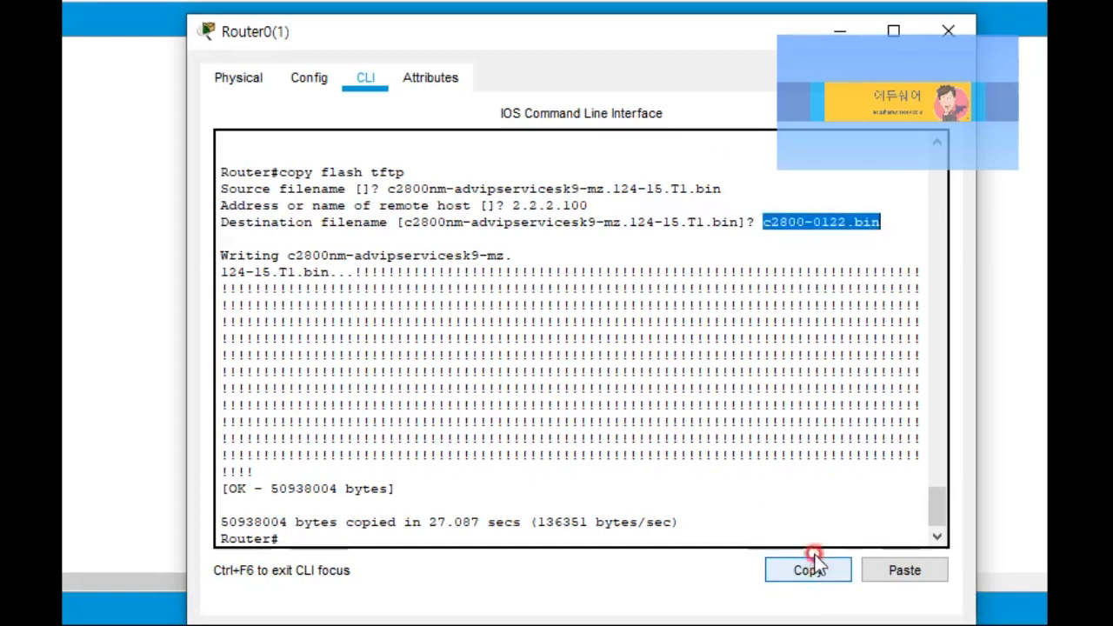
click(309, 534)
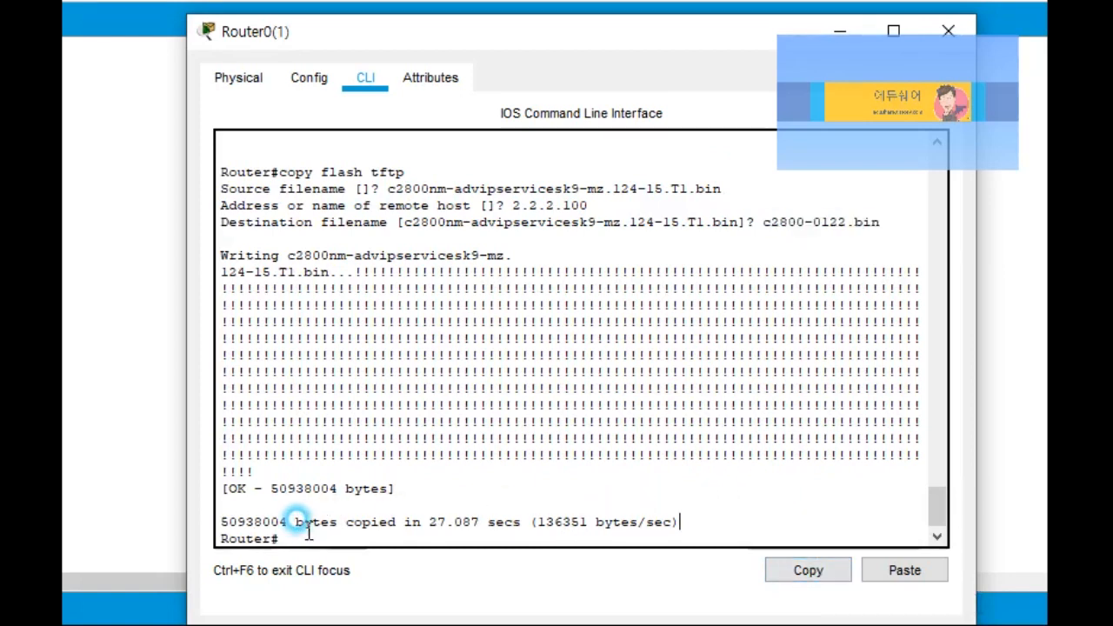
click(287, 536)
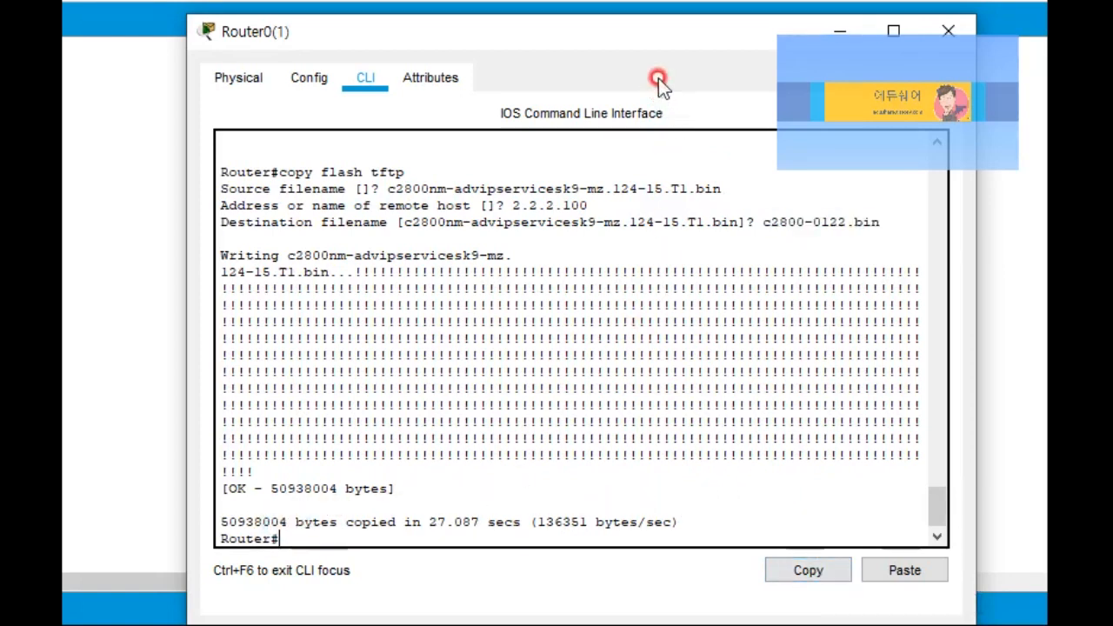
drag(641, 34, 687, 57)
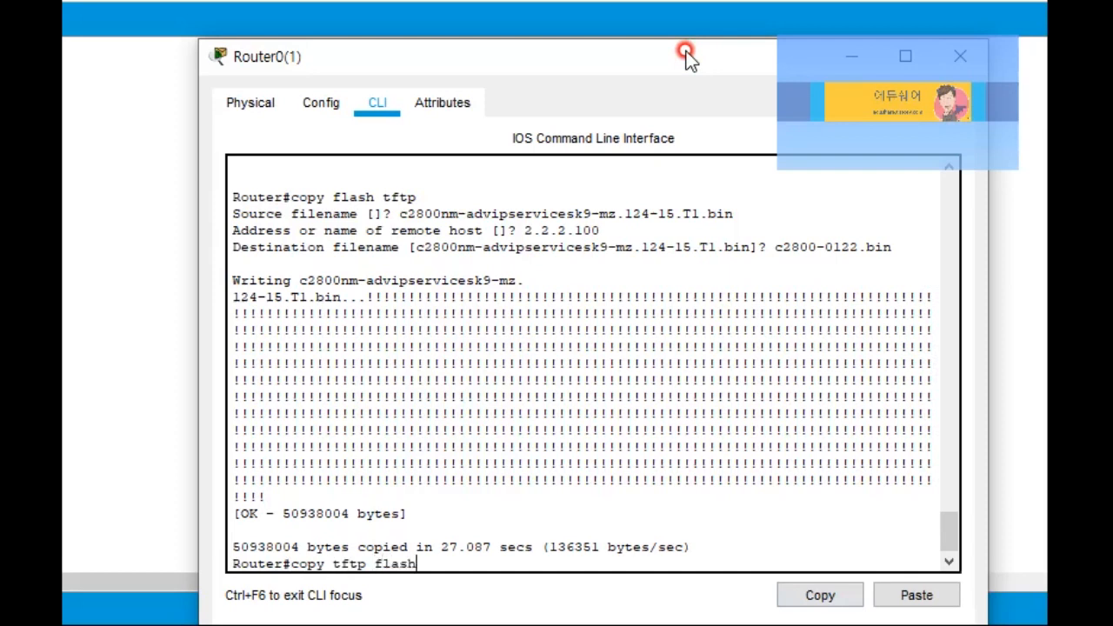
Step: Run copy tftp flash from 2.2.2.100 with source c2800-0122.bin and the default destination name
key(Return)
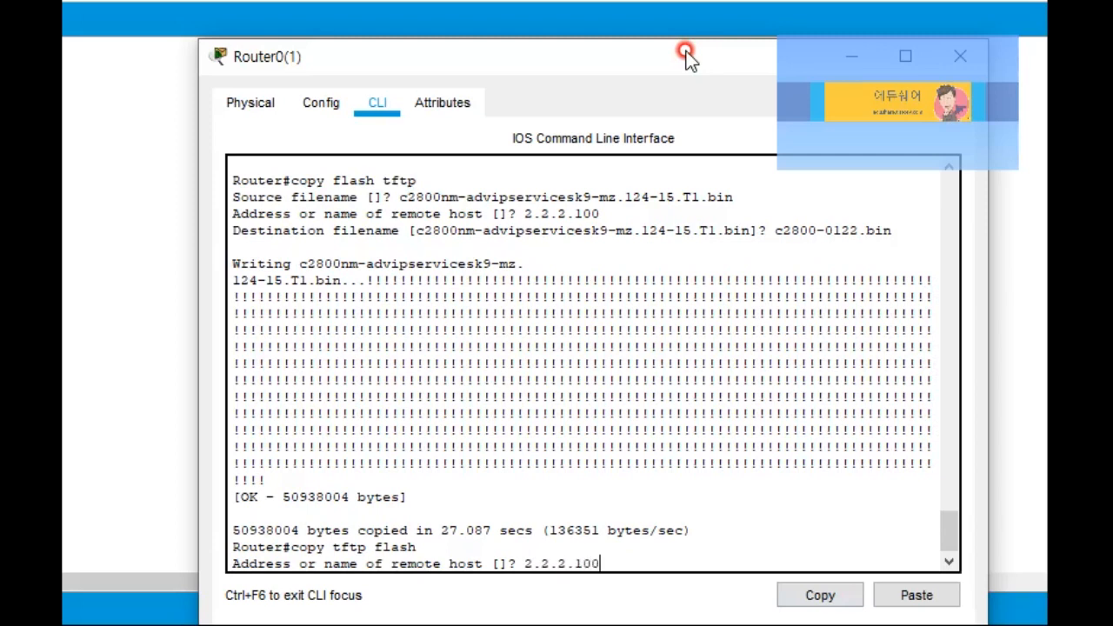
key(Return)
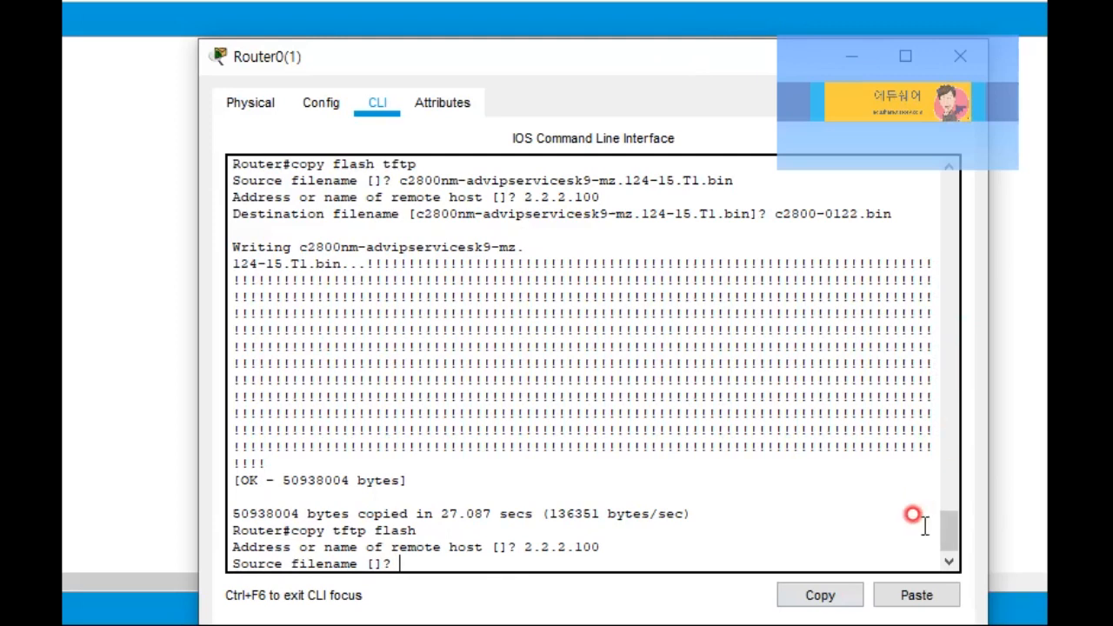
click(913, 609)
drag(399, 564, 527, 565)
click(542, 539)
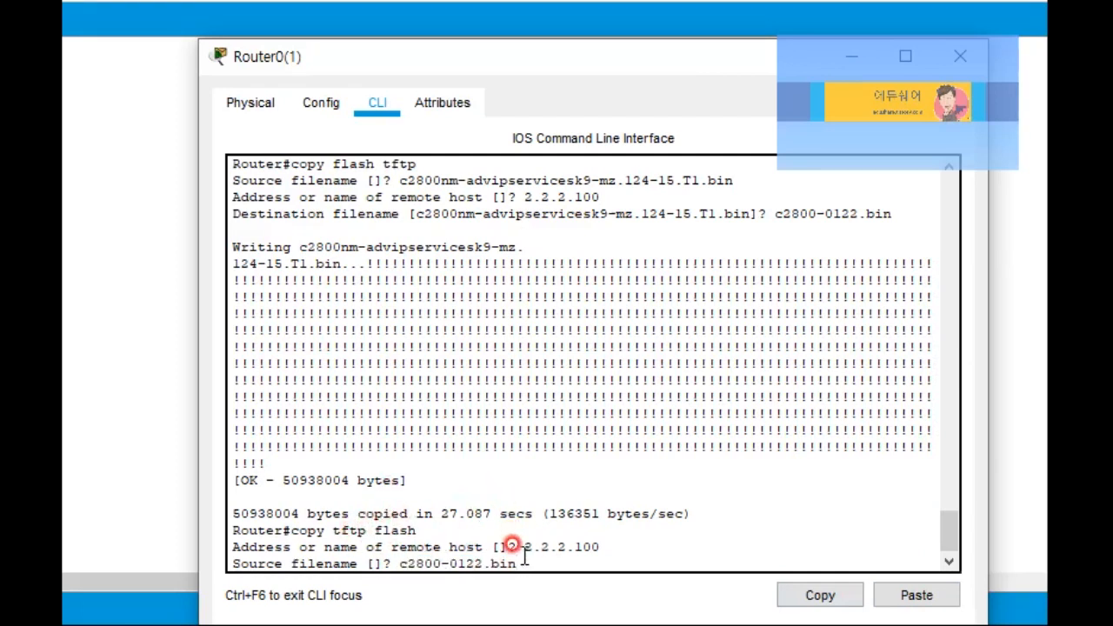
key(Return)
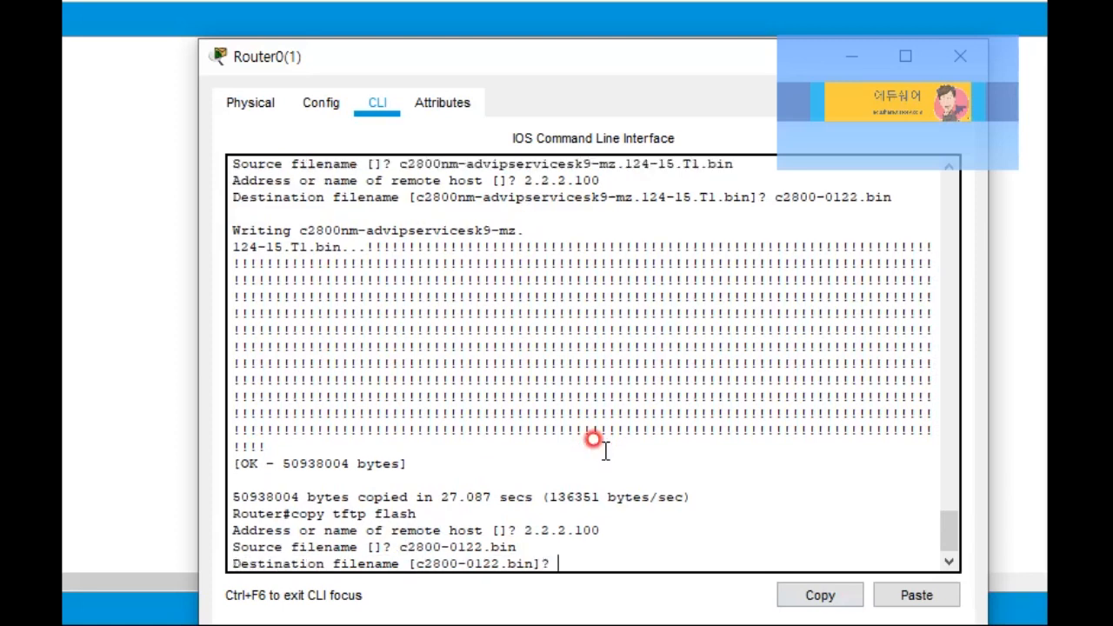
key(Return)
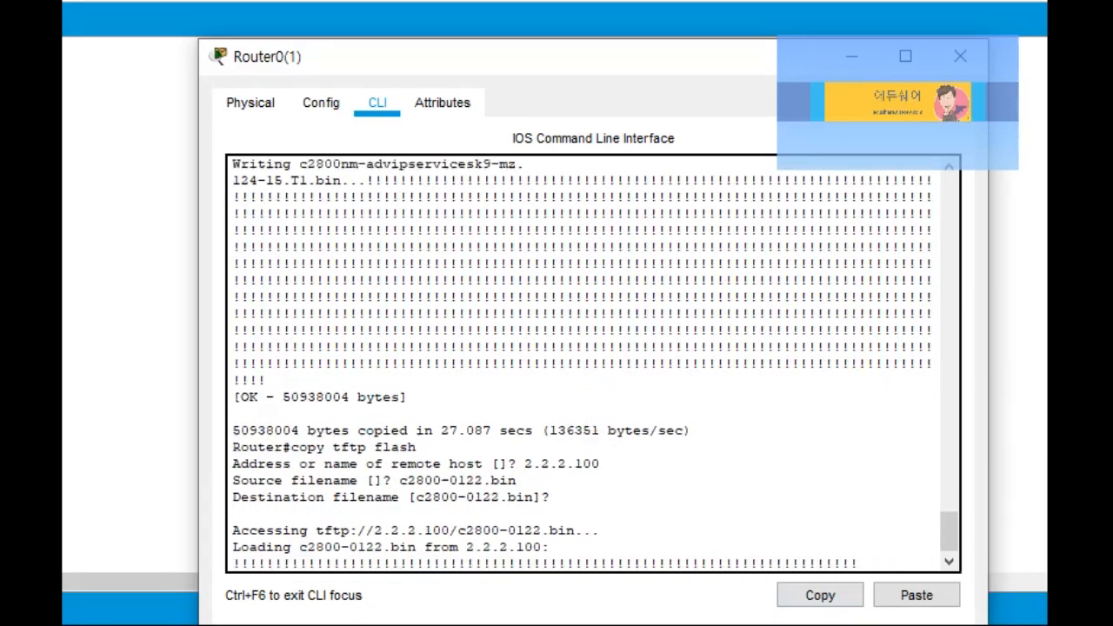
Step: Point out the TFTP transfer progress marks and the 50938004 bytes loaded
drag(317, 511, 414, 517)
drag(561, 519, 458, 508)
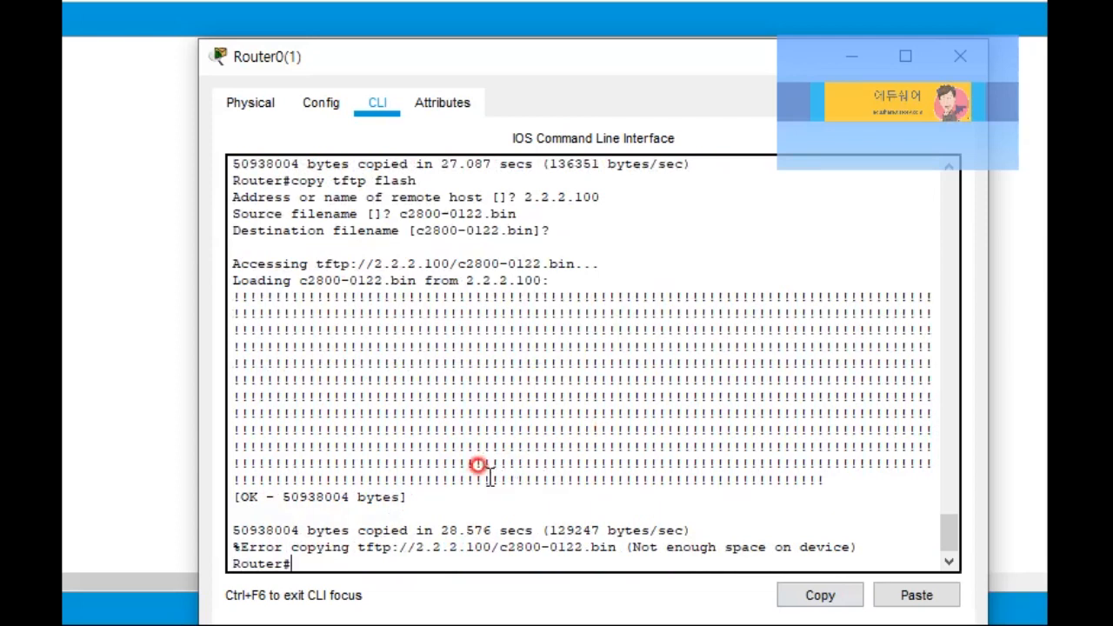
drag(278, 496, 423, 505)
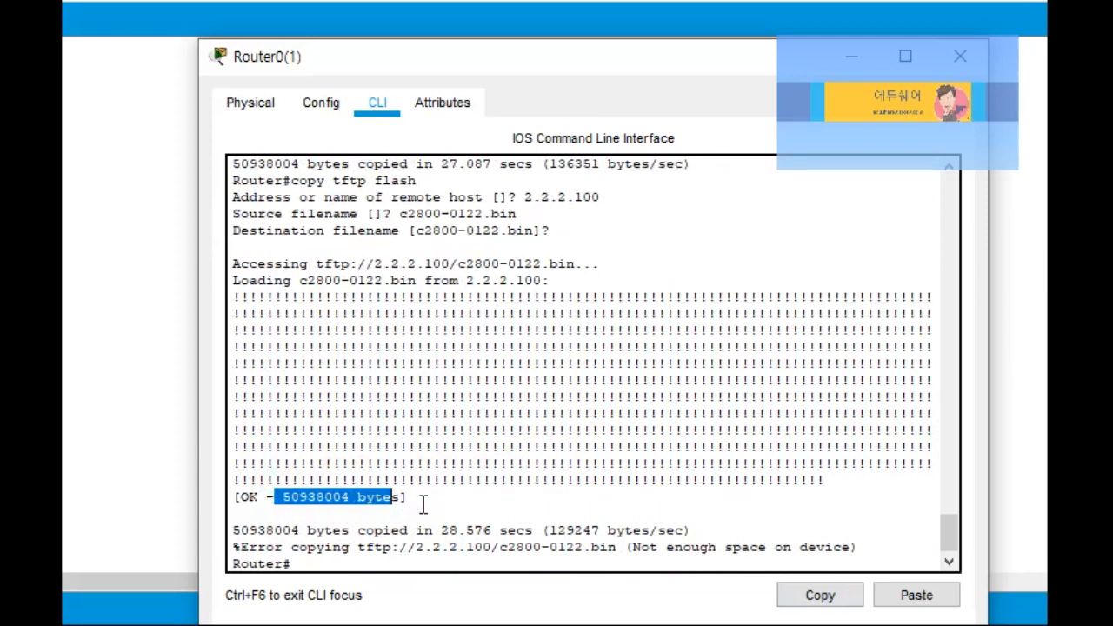
click(438, 489)
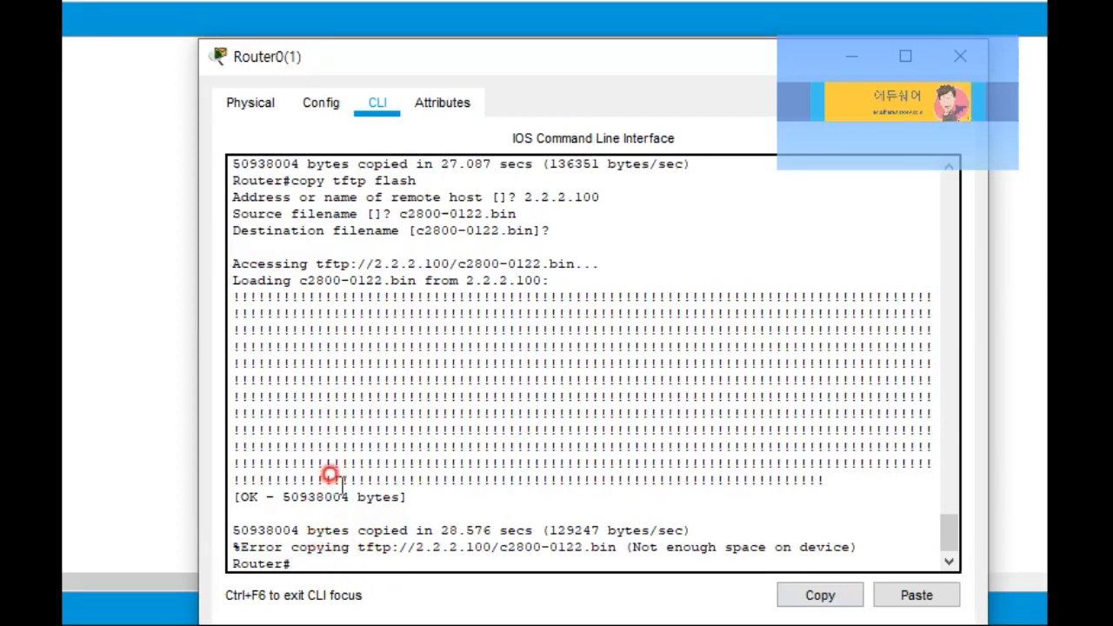
drag(449, 315, 737, 484)
Step: Highlight the %Error copying message reporting 'Not enough space on device'
drag(291, 546, 600, 555)
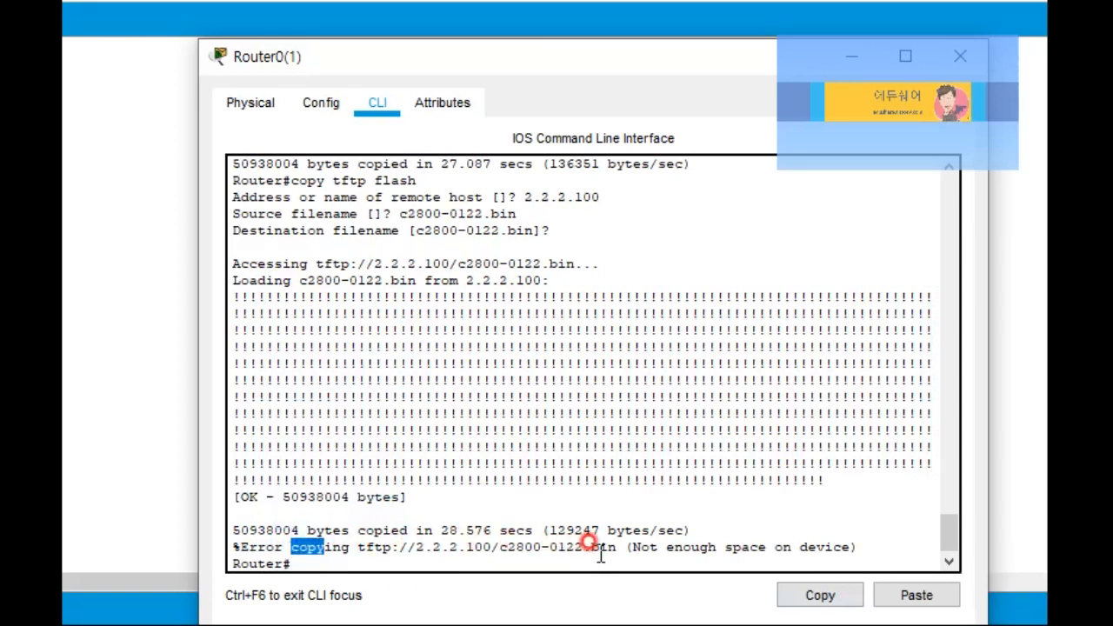
click(615, 546)
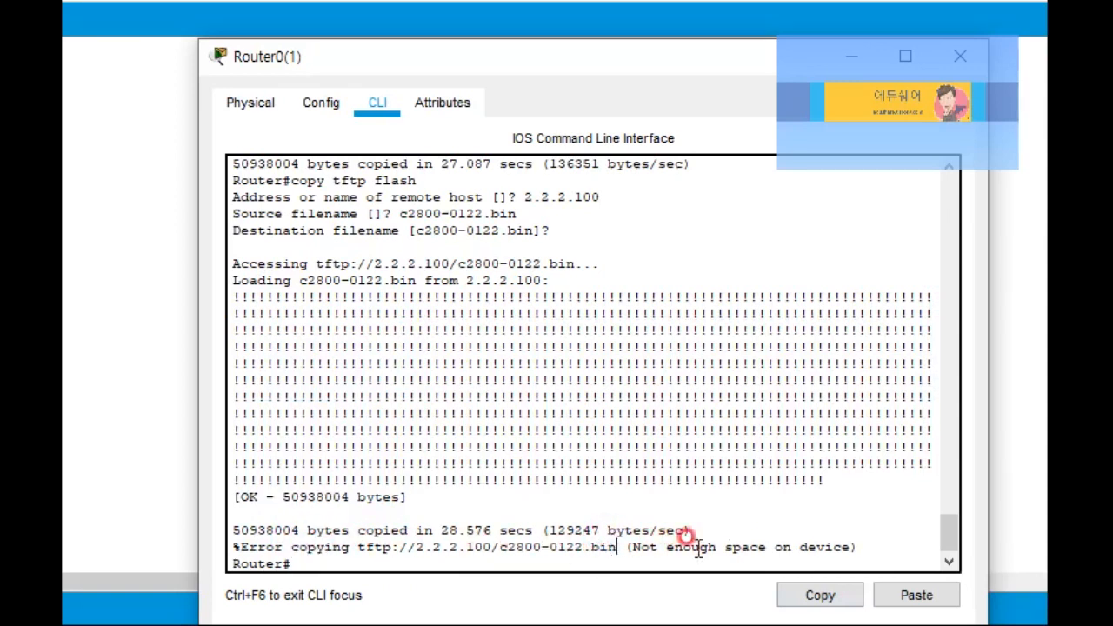
drag(845, 544, 625, 543)
click(467, 480)
drag(277, 542, 240, 545)
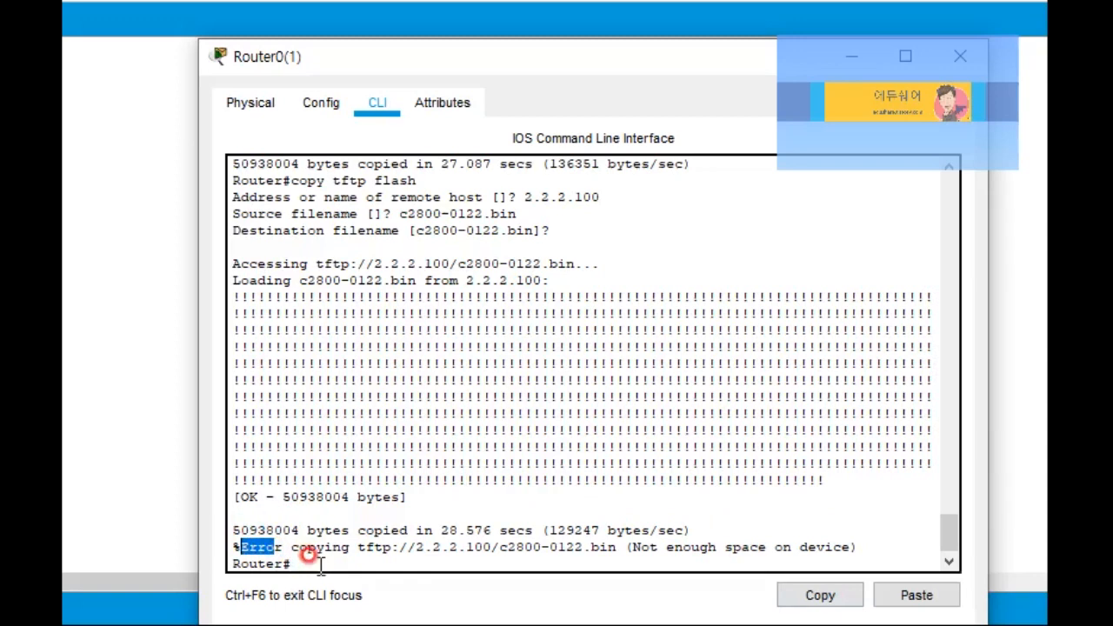
click(420, 481)
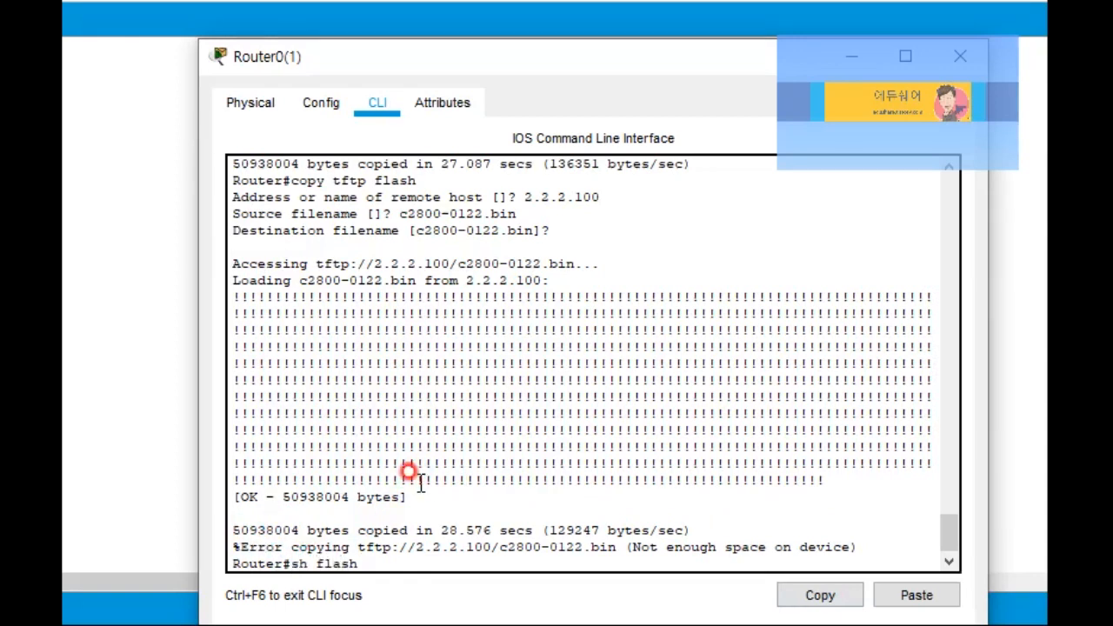
Step: Run sh flash and highlight the c2800nm image file and the total flash size
key(Return)
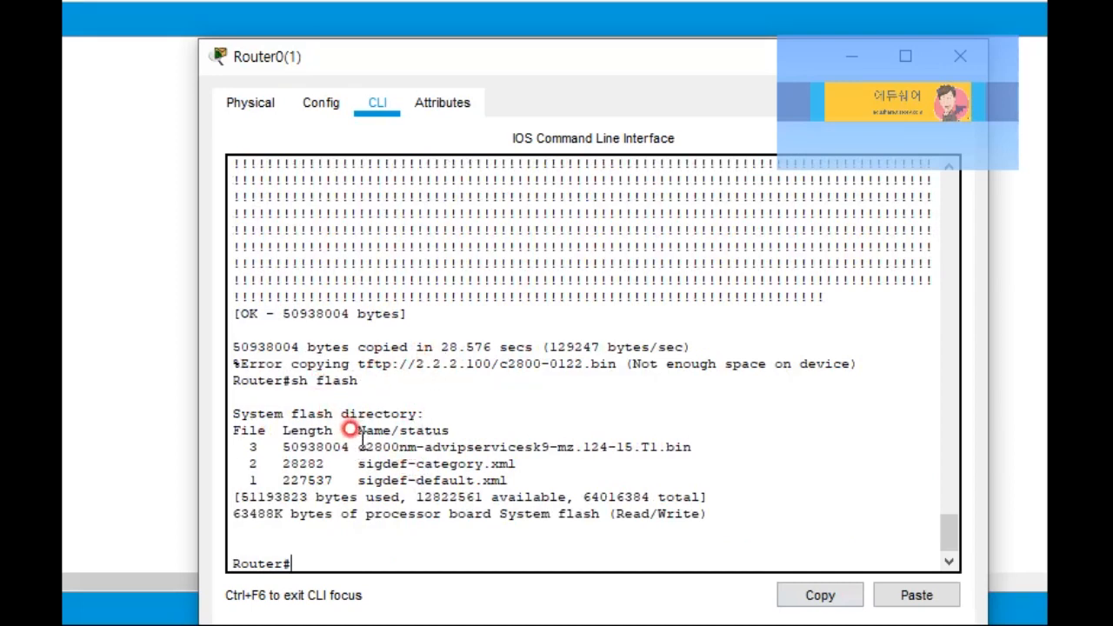
drag(363, 447, 694, 449)
right_click(694, 448)
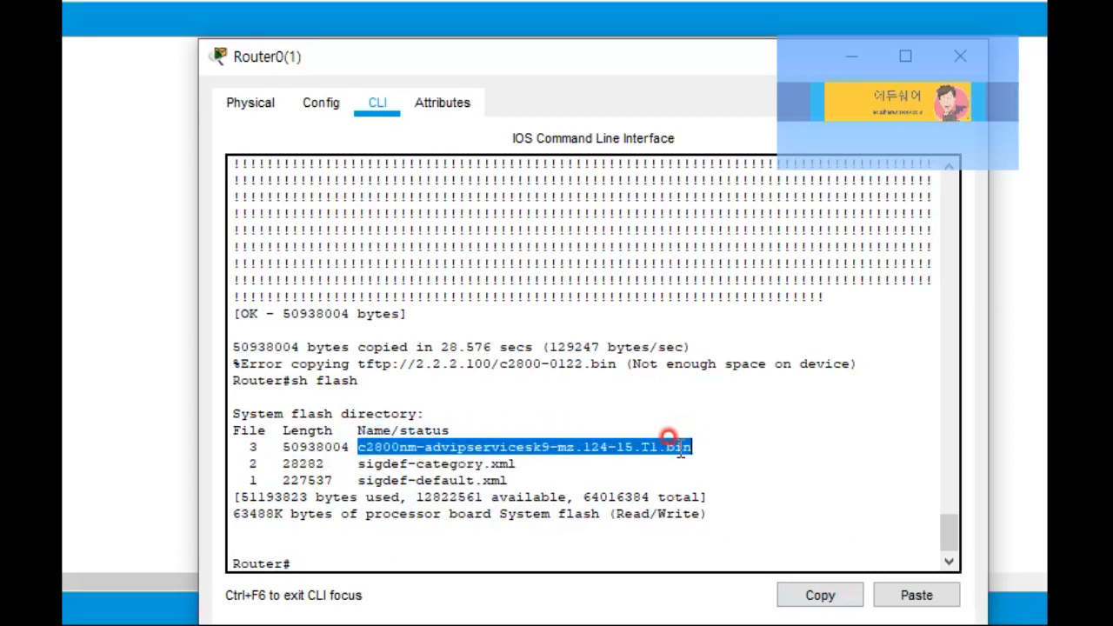
drag(651, 499, 457, 498)
right_click(528, 498)
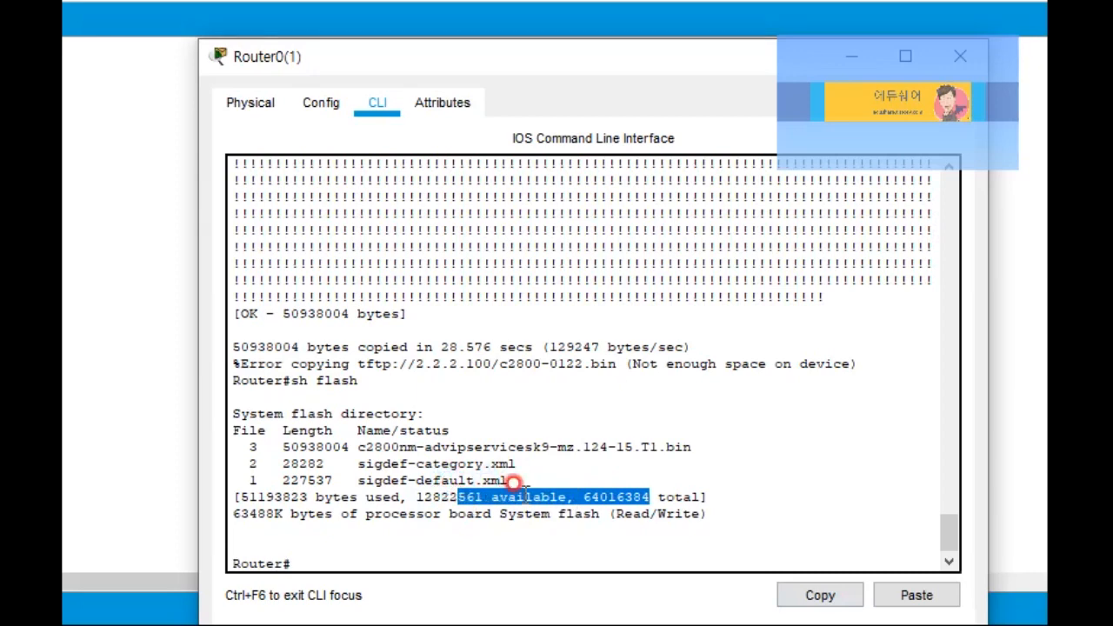
Step: Highlight the flash files and 12822561 of 64016384 bytes free, then close Router0(1)'s window
scroll(426, 442, up, 4)
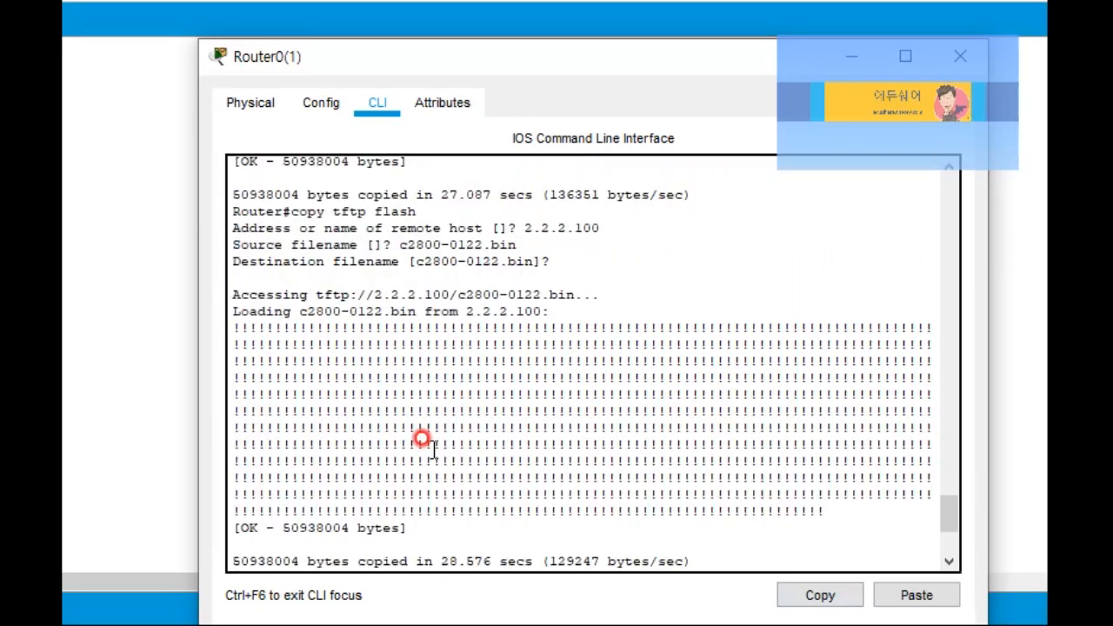
click(276, 311)
drag(276, 310, 417, 311)
scroll(491, 394, down, 4)
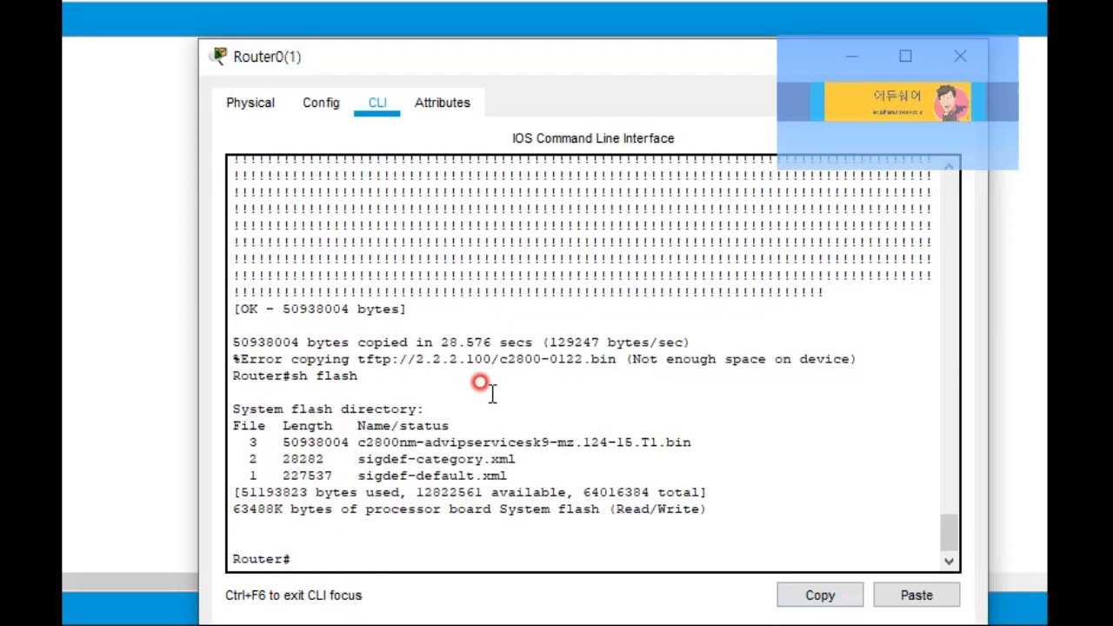
drag(357, 443, 519, 458)
click(527, 461)
drag(684, 510, 376, 469)
click(369, 481)
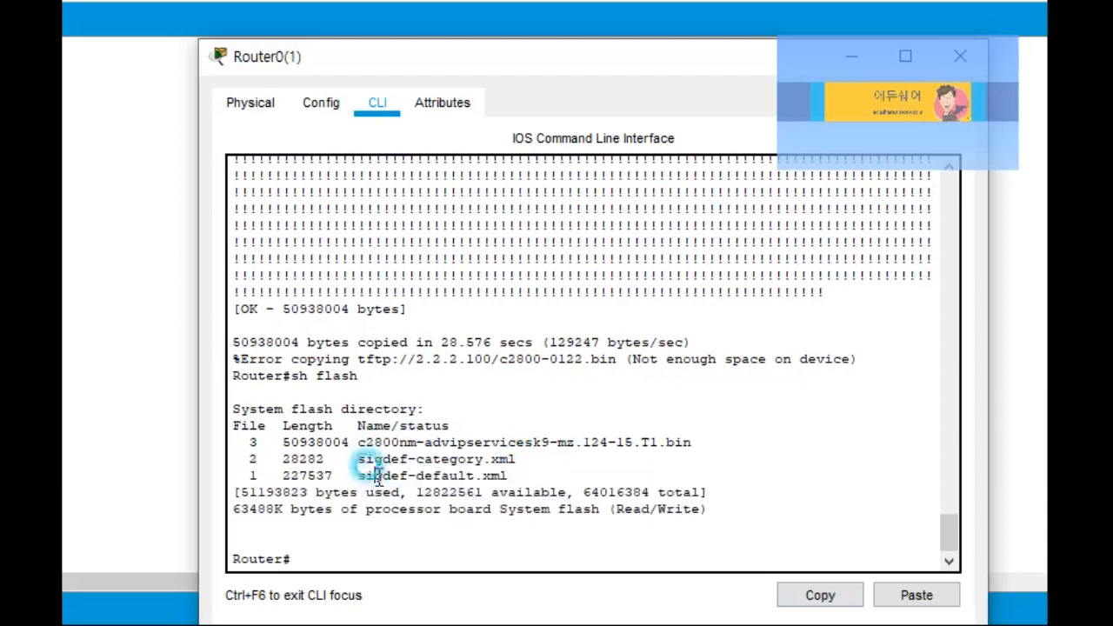
click(174, 410)
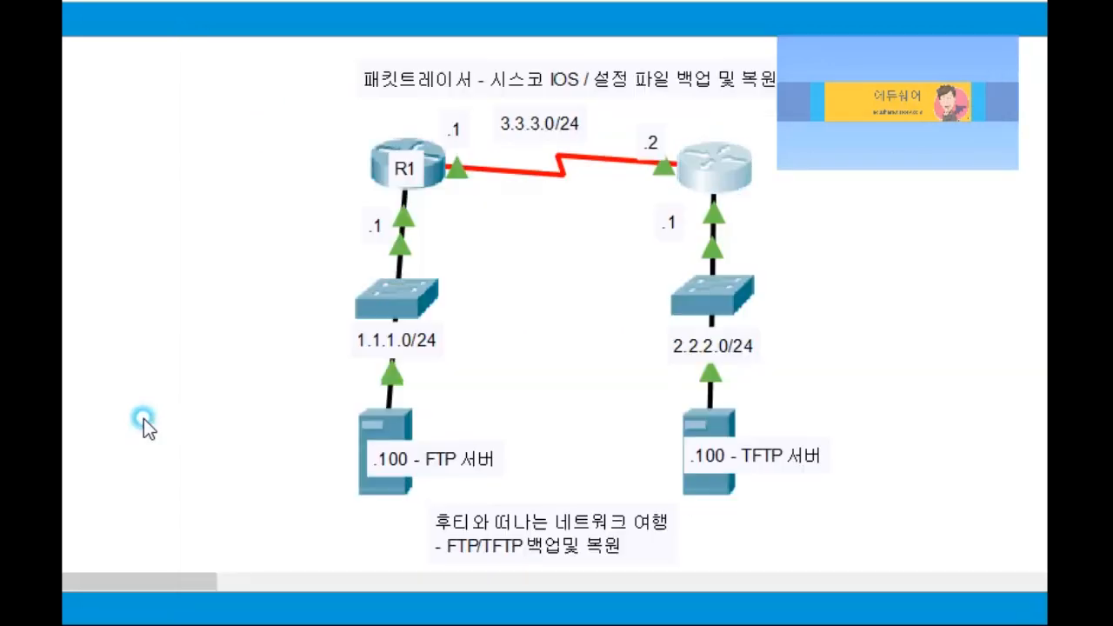
click(366, 492)
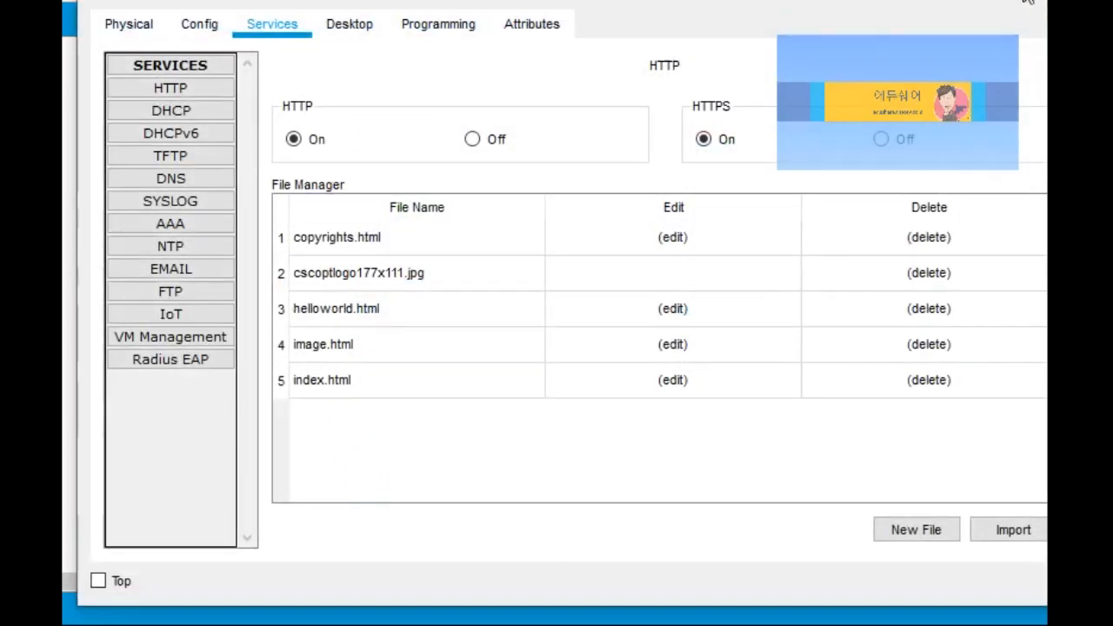
click(1044, 2)
click(441, 177)
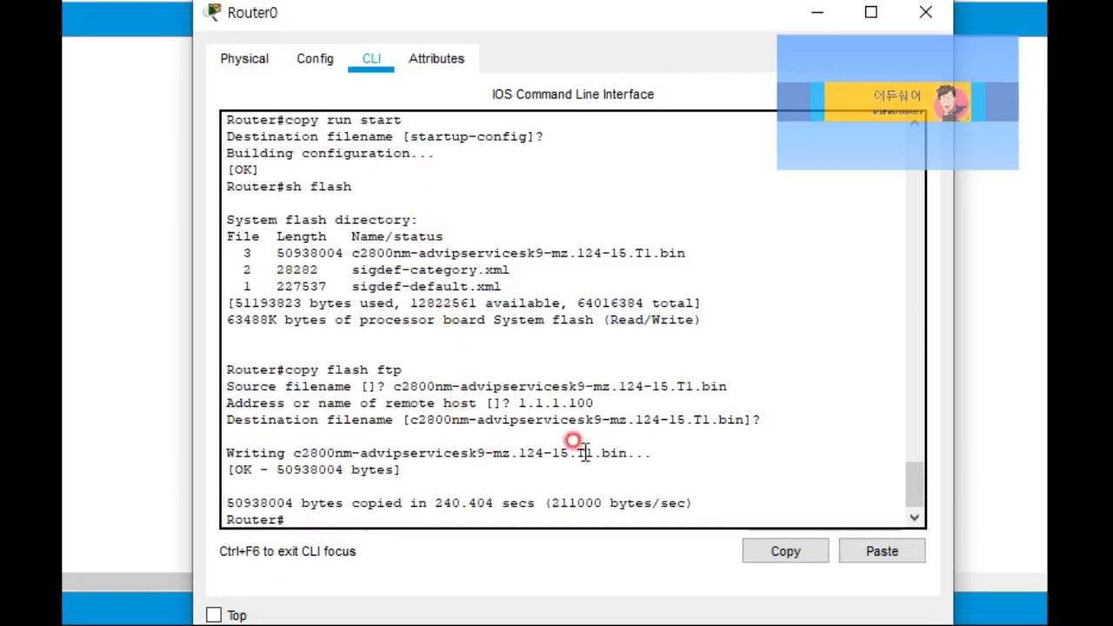
drag(652, 452, 625, 455)
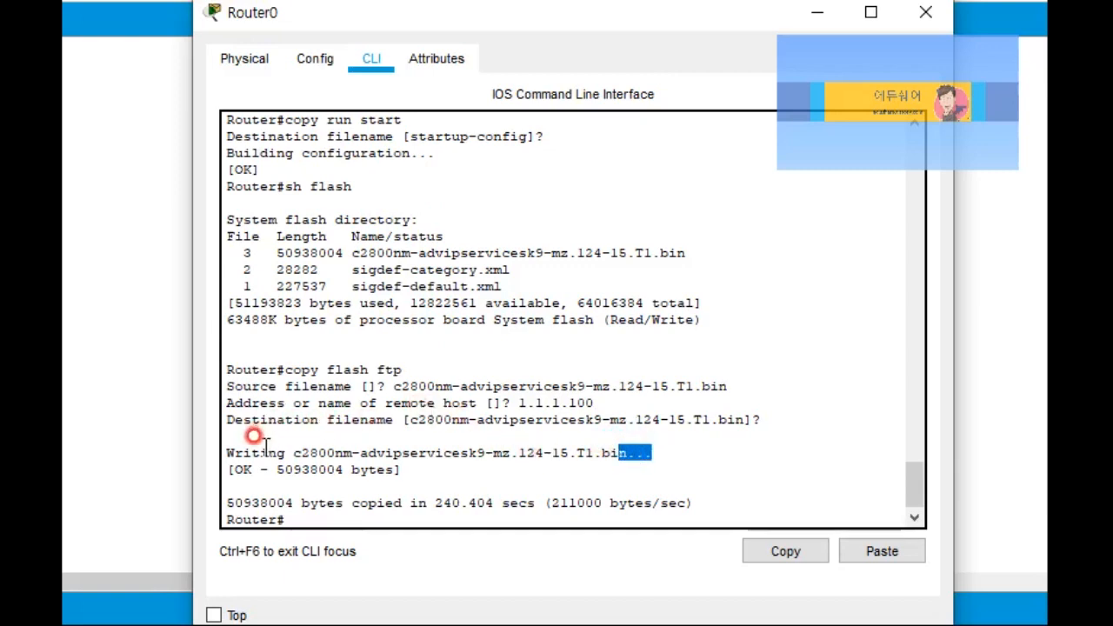
drag(227, 468, 426, 474)
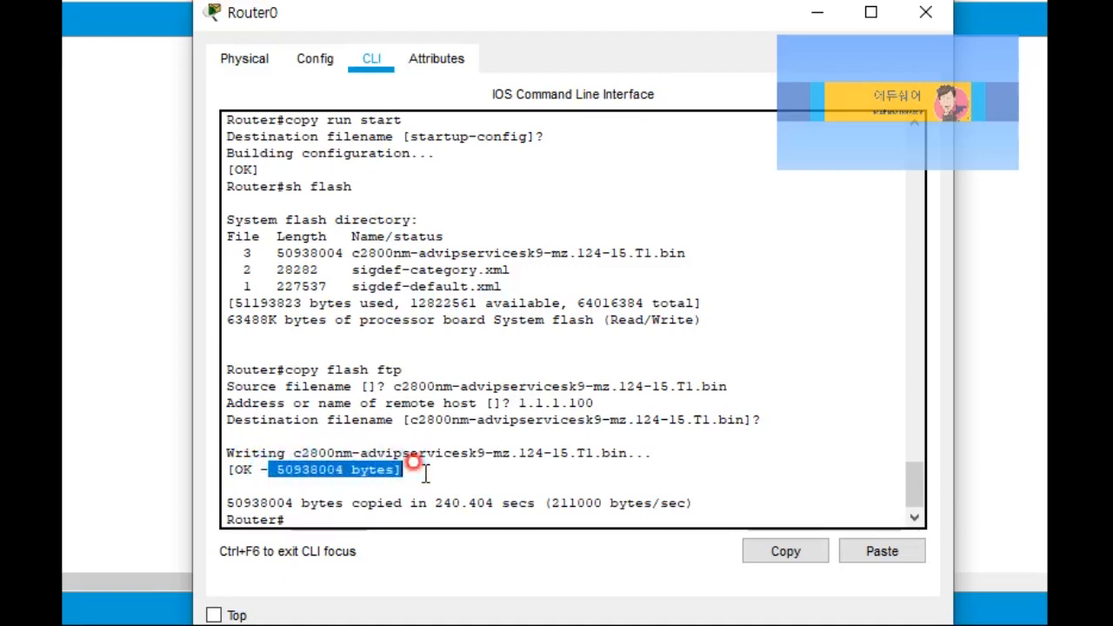
click(414, 421)
drag(416, 422, 745, 422)
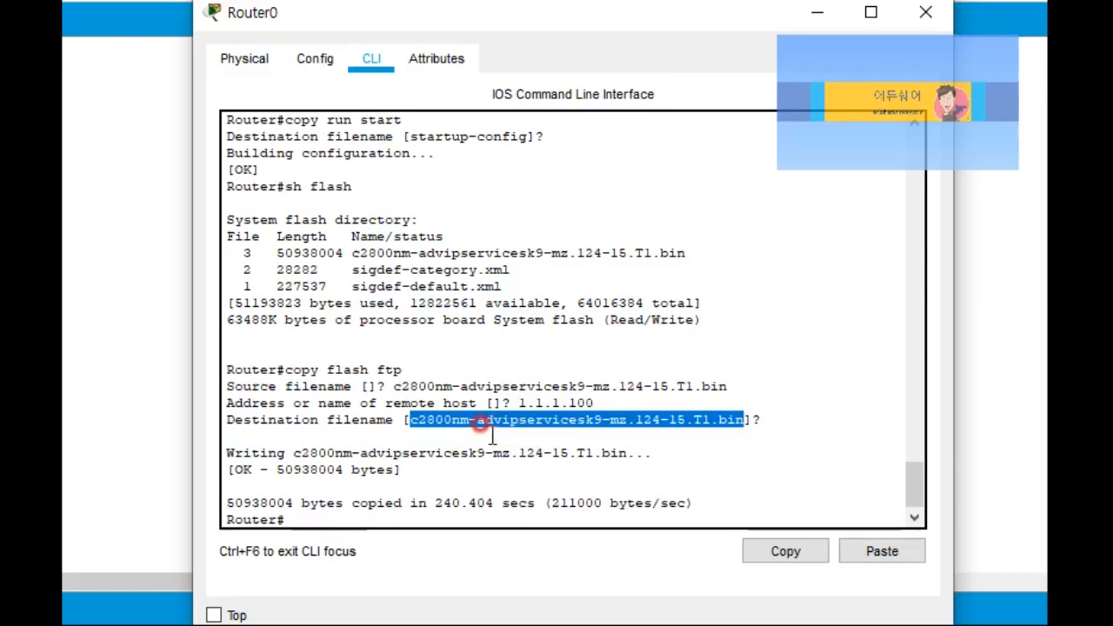
click(233, 470)
drag(233, 469, 397, 469)
click(287, 498)
drag(287, 498, 559, 506)
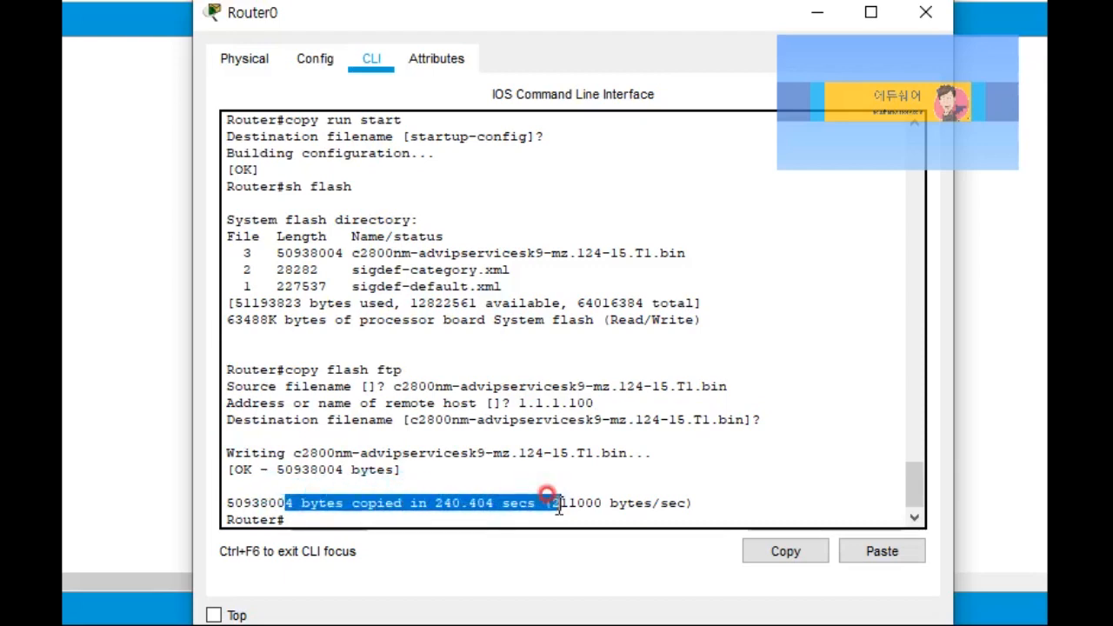
click(526, 453)
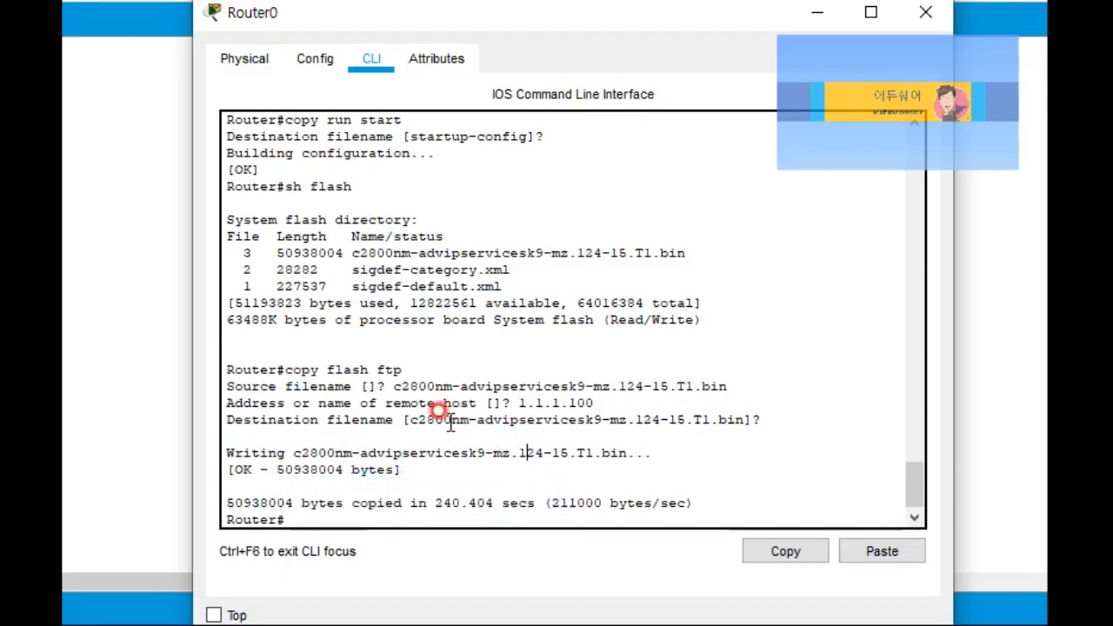
drag(409, 420, 744, 423)
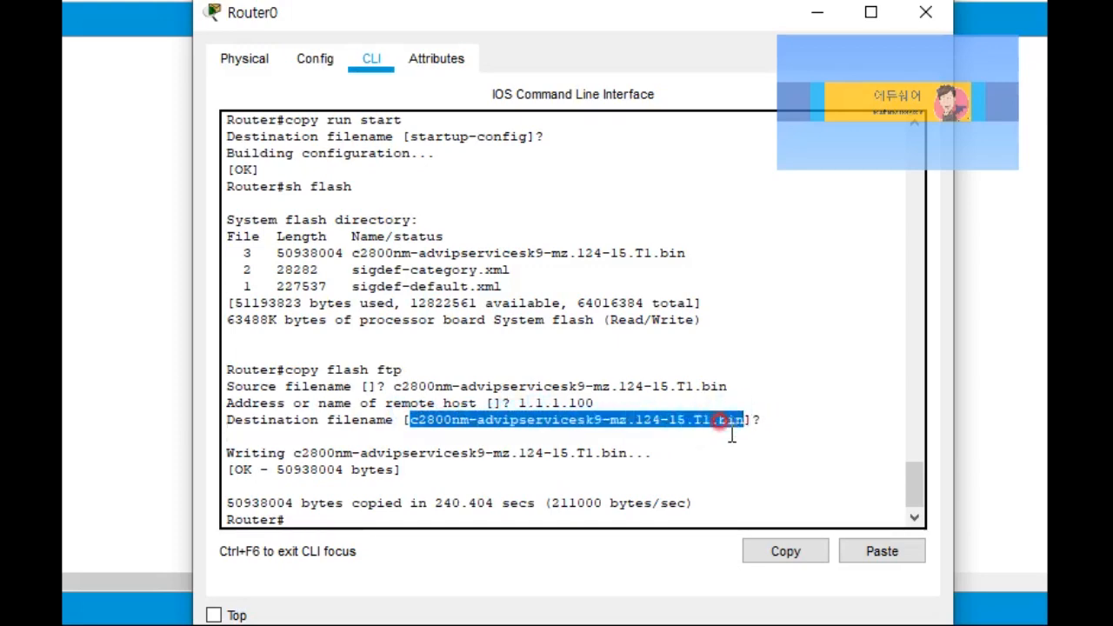
click(925, 12)
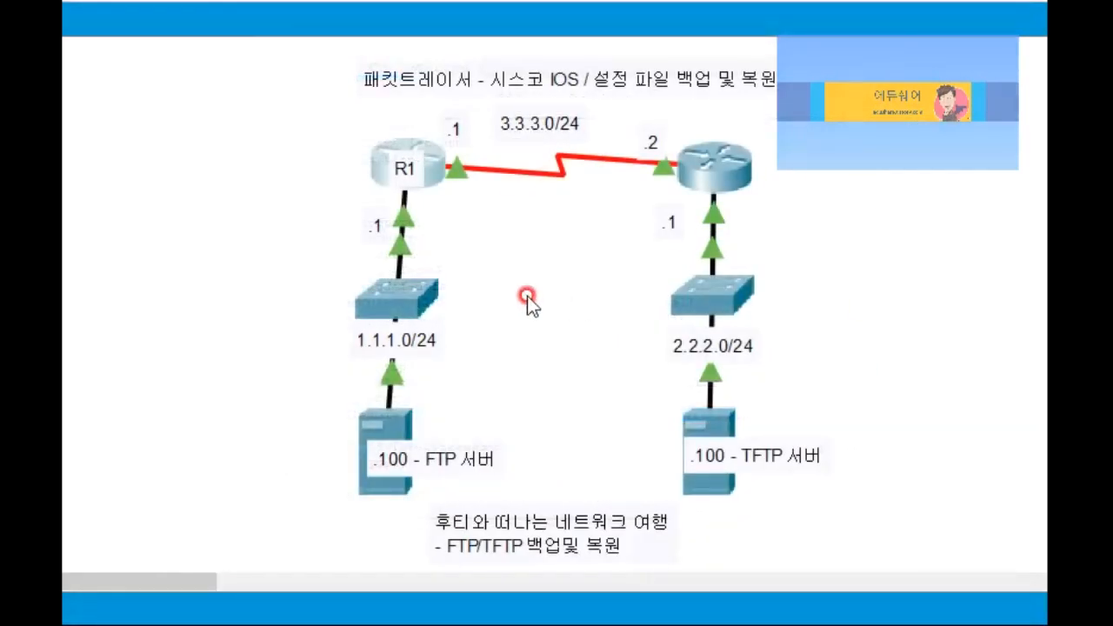
click(381, 426)
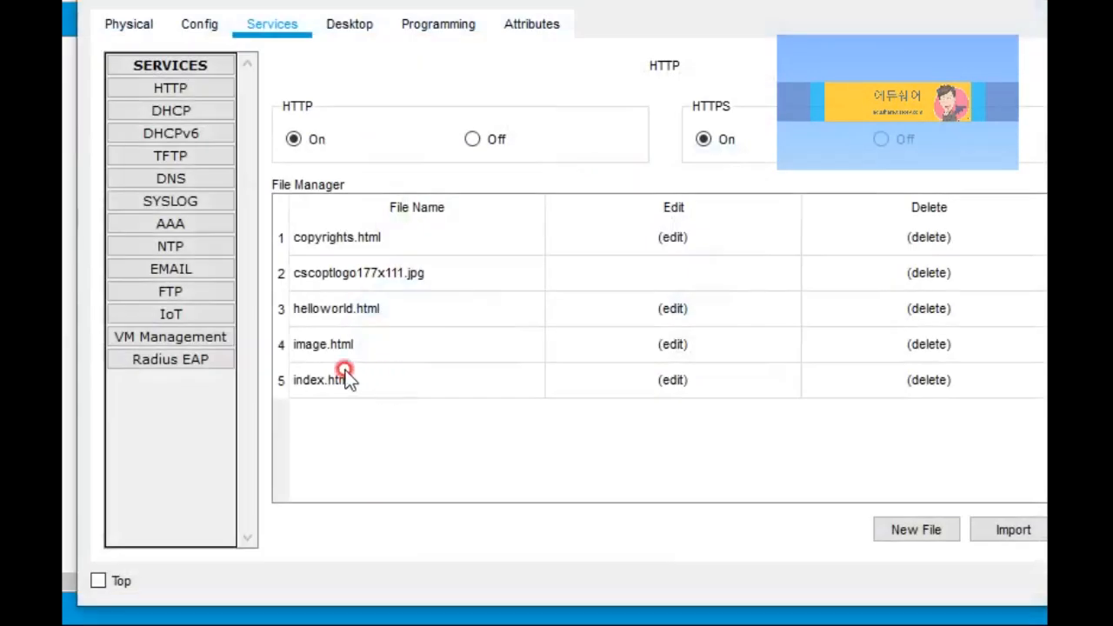
click(183, 296)
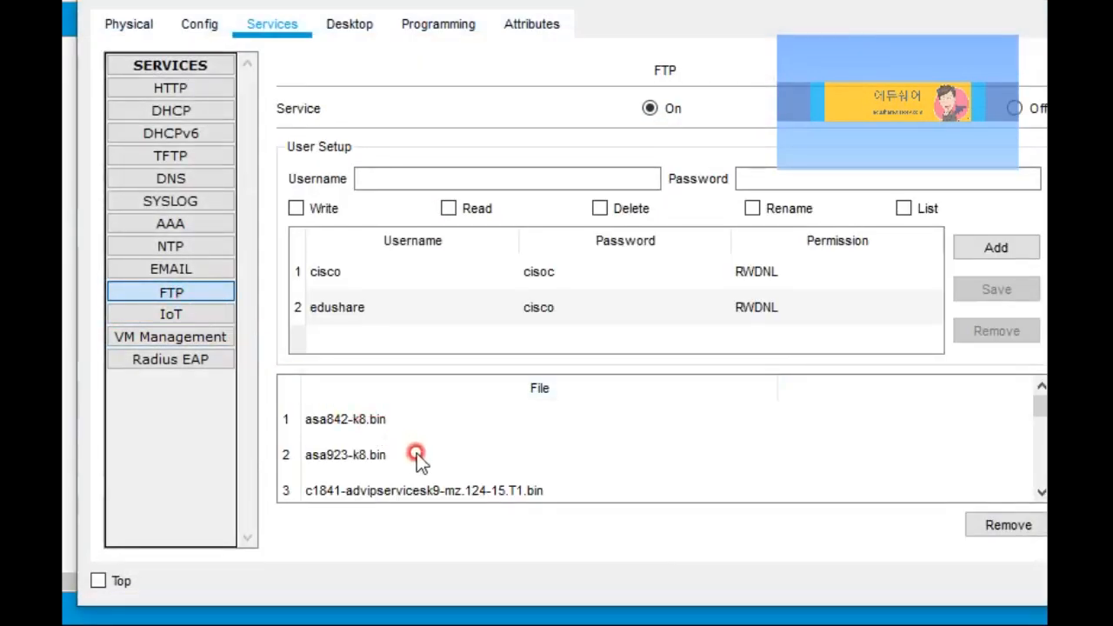
click(467, 492)
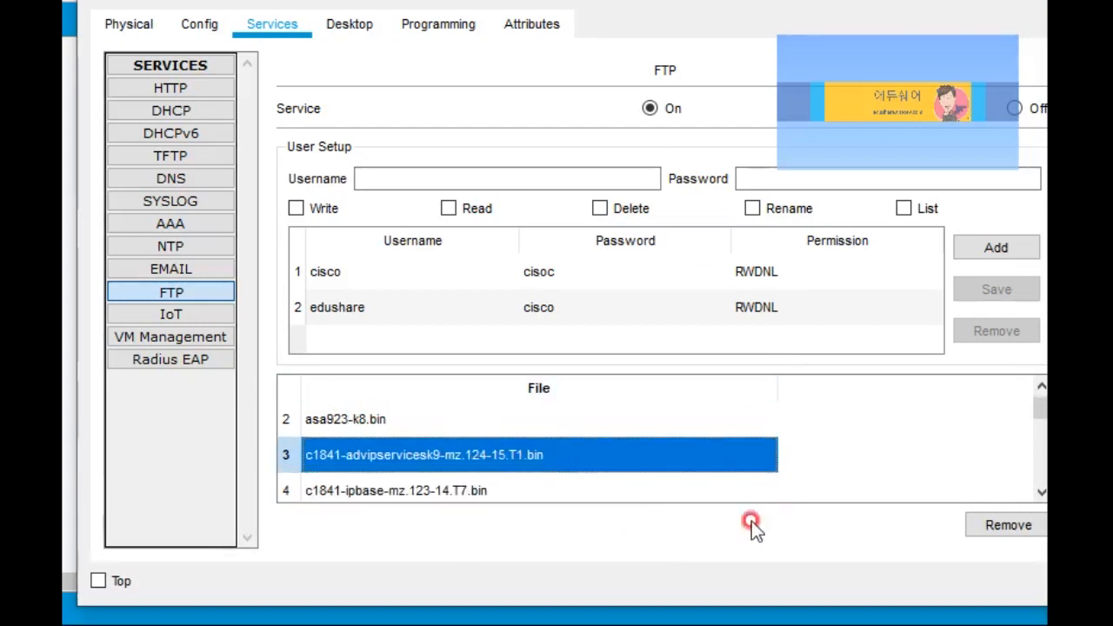
drag(1033, 423, 1026, 437)
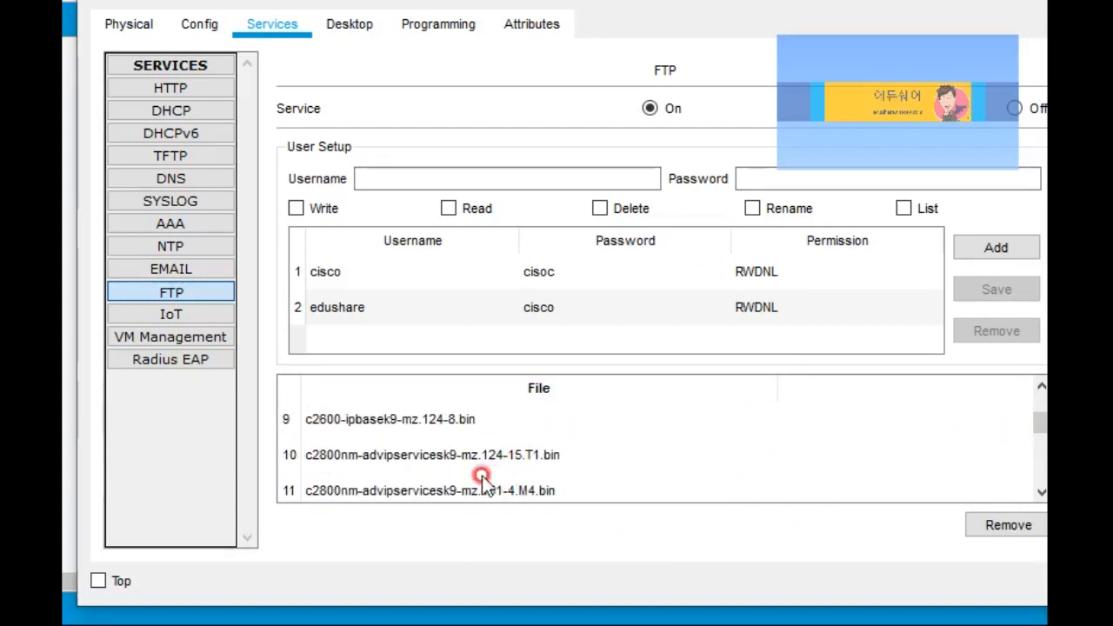
click(460, 464)
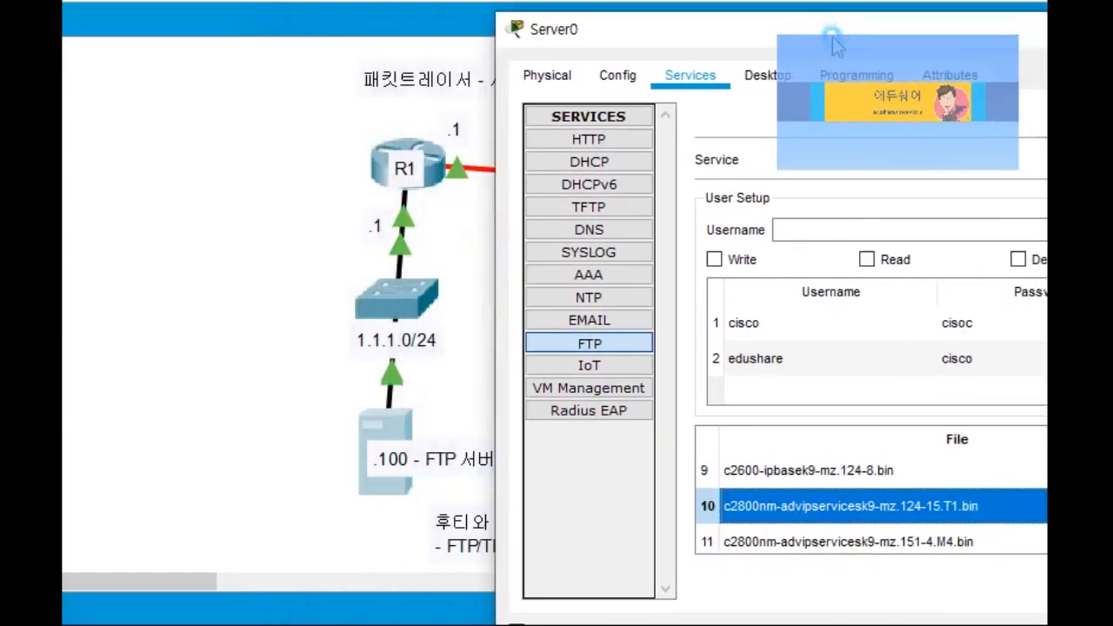
click(436, 178)
click(436, 177)
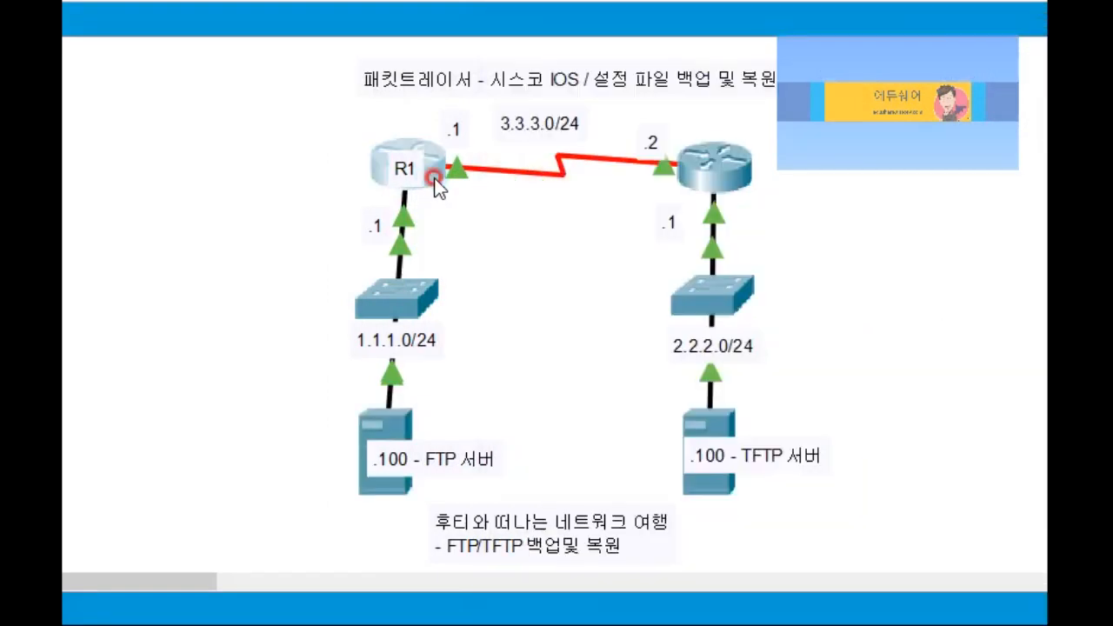
drag(506, 0, 307, 7)
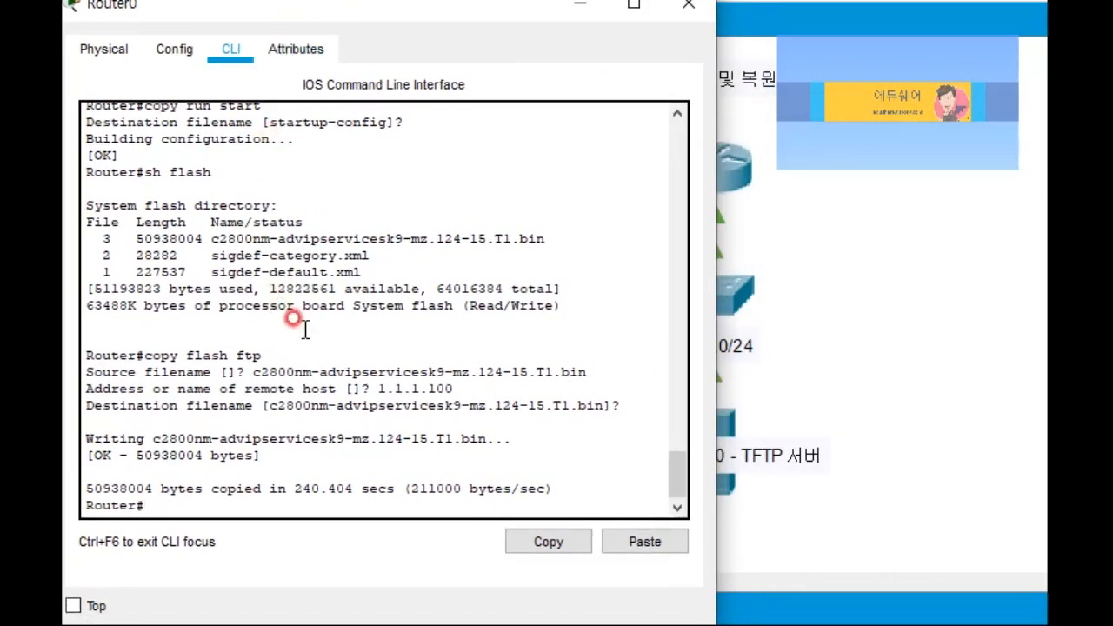
drag(261, 372, 554, 371)
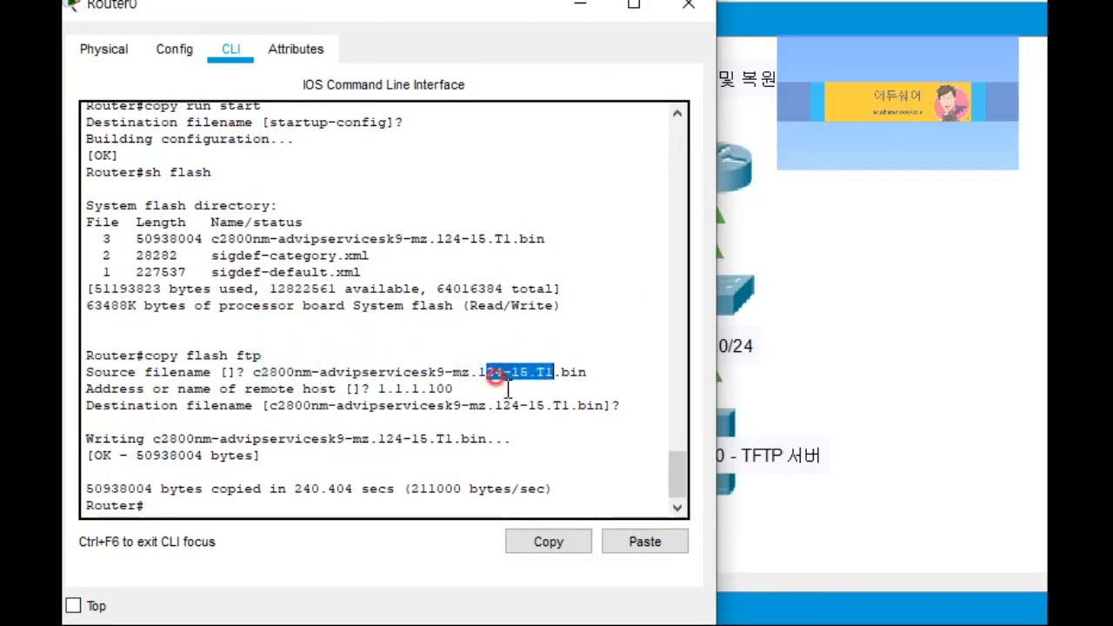
click(786, 544)
click(389, 490)
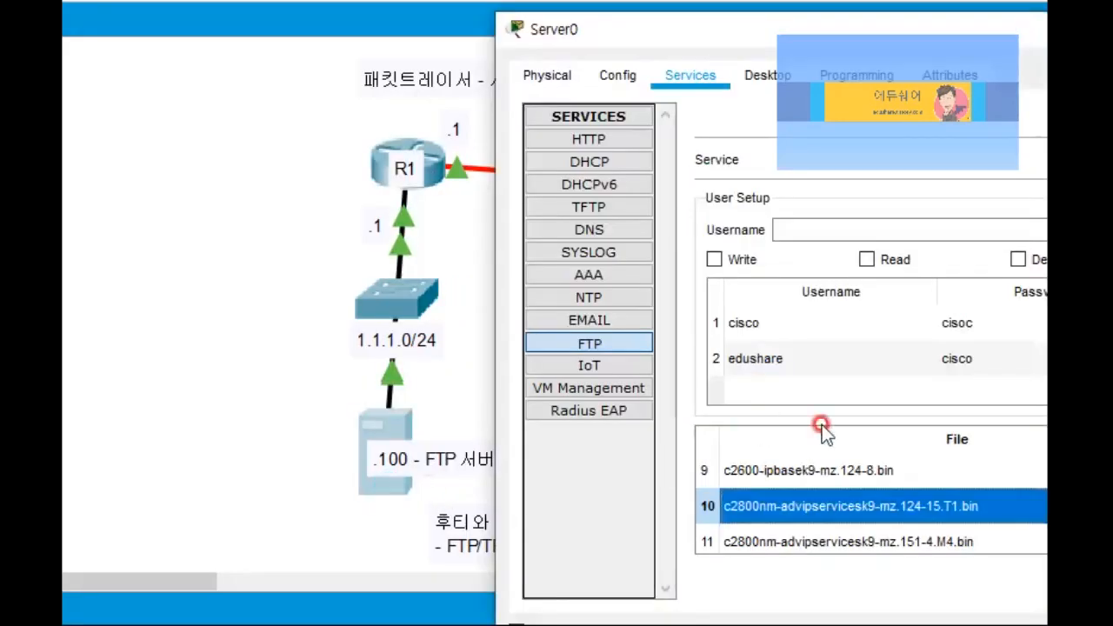
drag(761, 26, 359, 35)
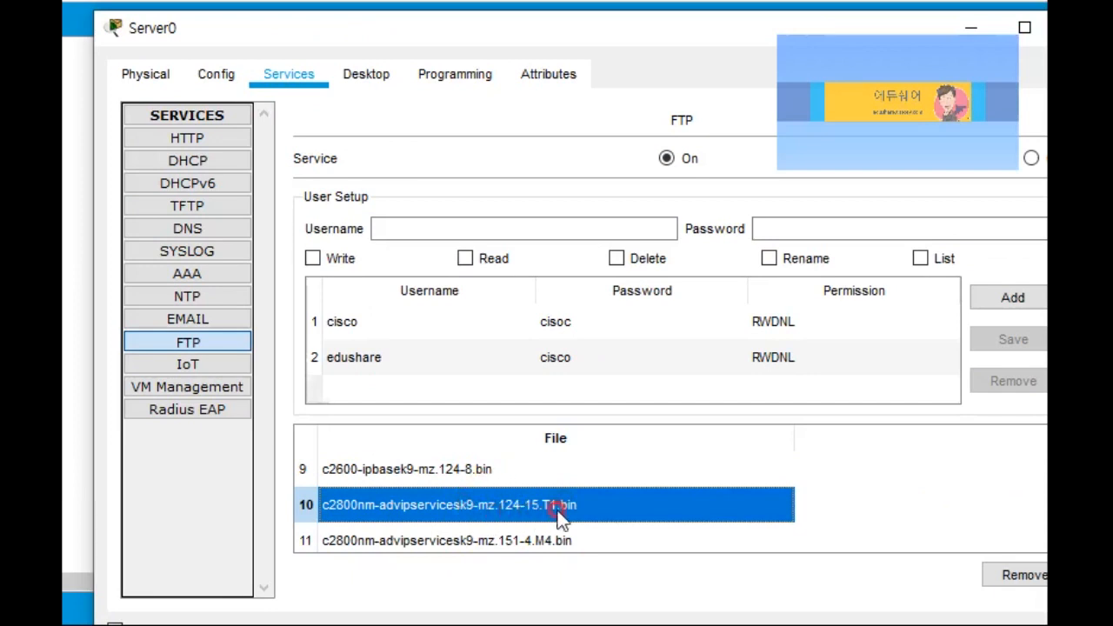
click(462, 470)
click(462, 502)
click(459, 472)
click(459, 505)
click(449, 470)
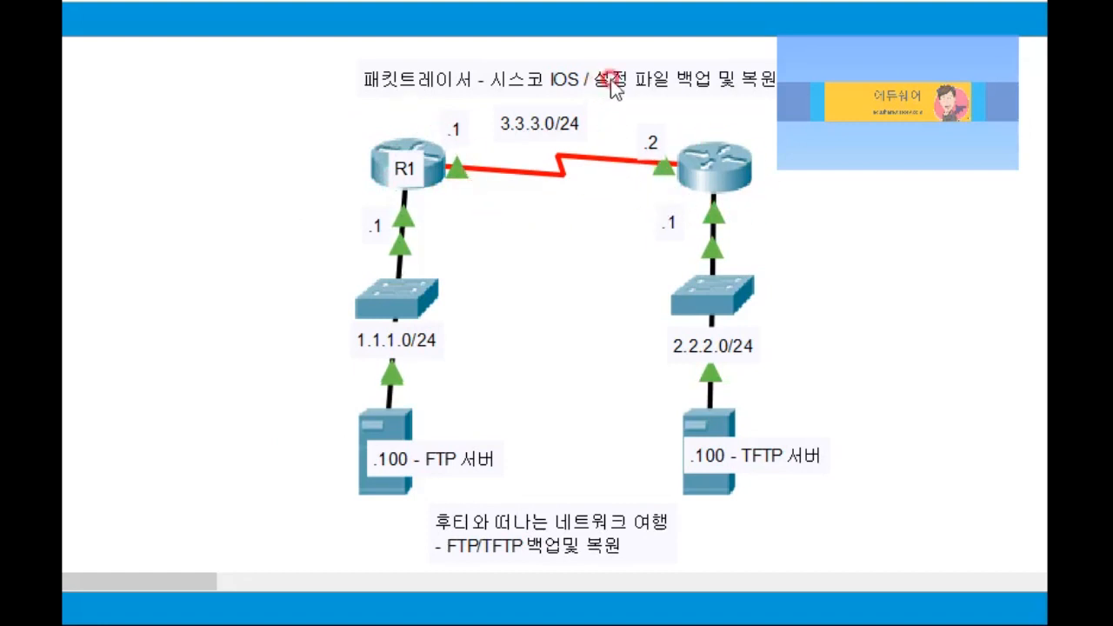
Step: Copy the running-config to TFTP server 2.2.2.100 as 0122-run-config
click(702, 159)
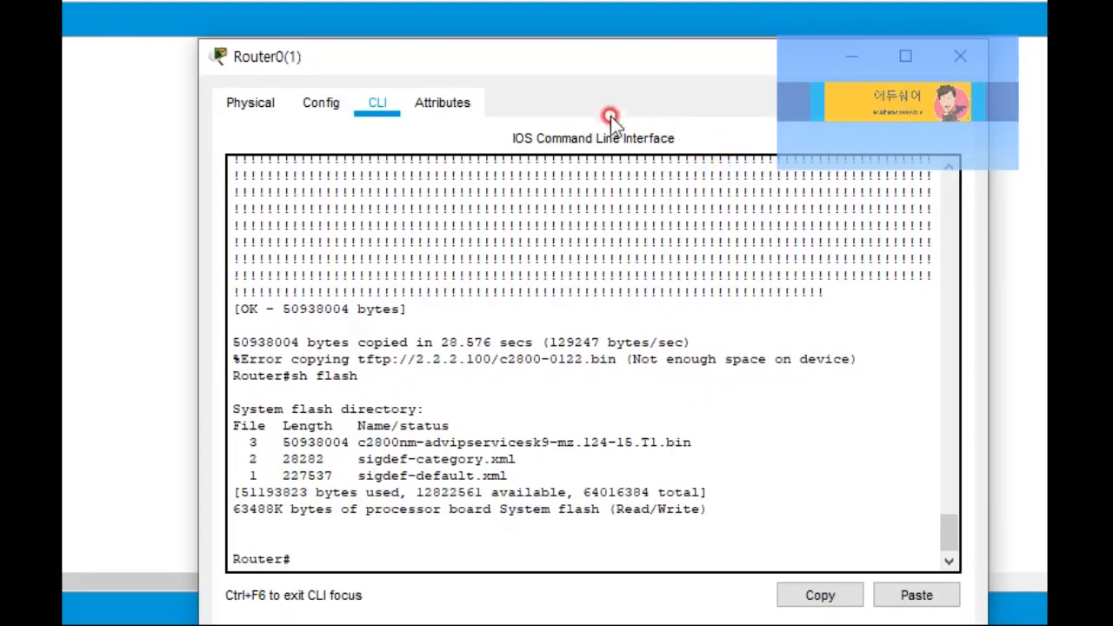
drag(571, 69, 544, 54)
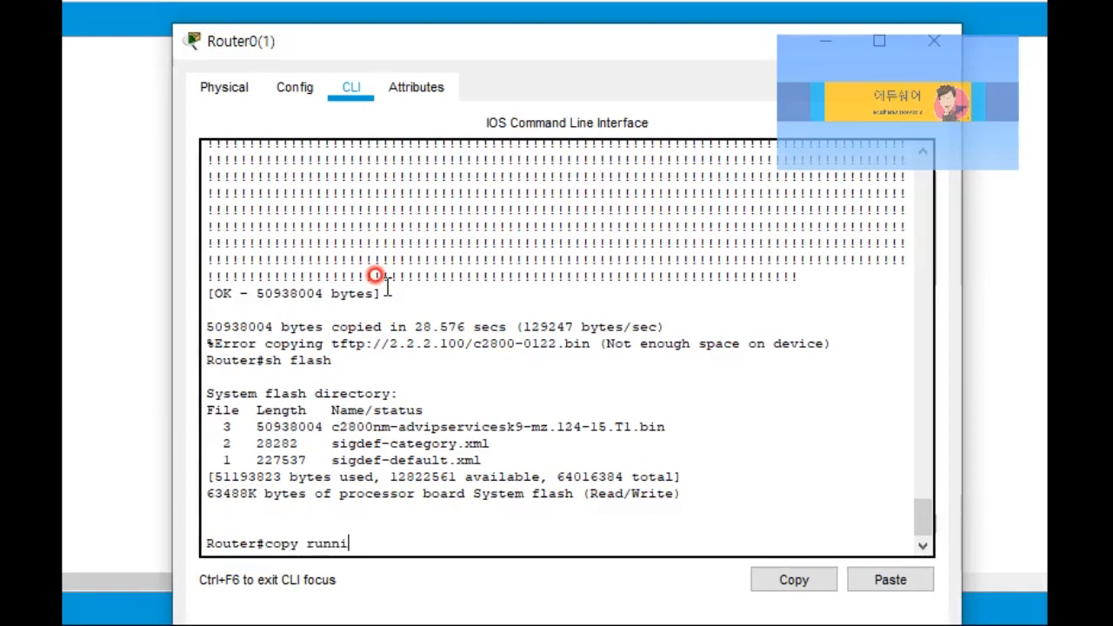
key(BackSpace)
key(BackSpace)
text(ftp)
key(Return)
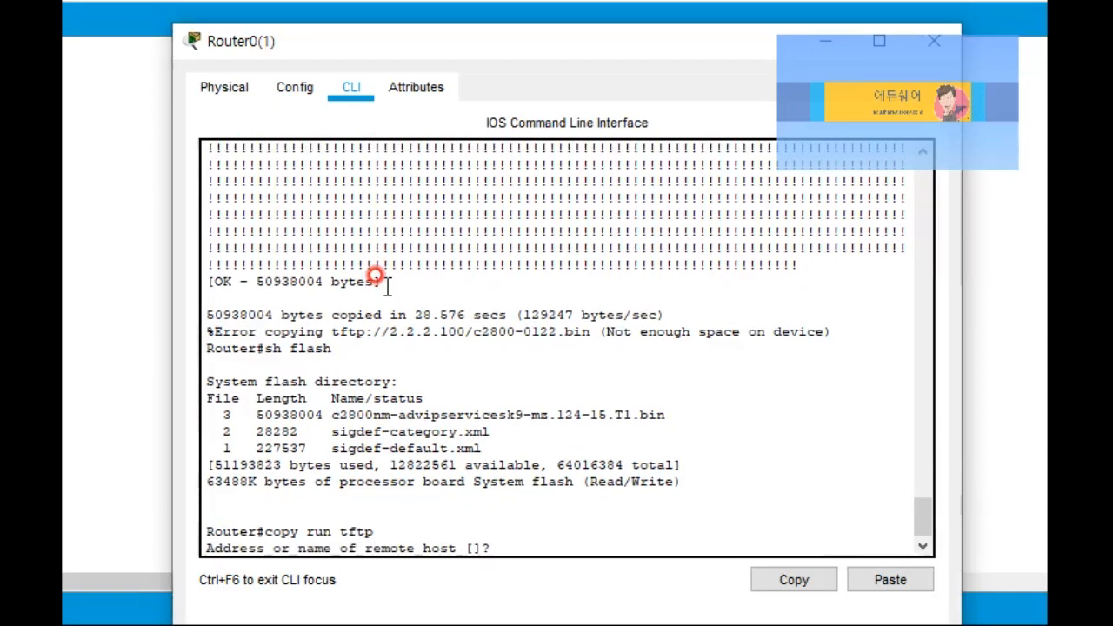
text(2.2.2.100)
key(Return)
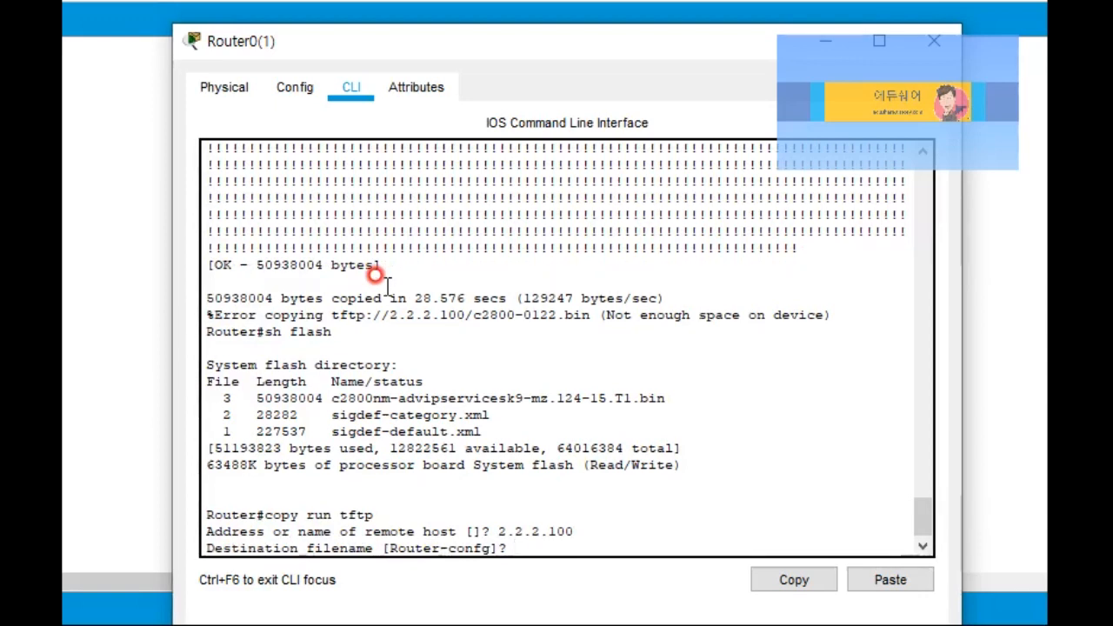
text(0122-run-config)
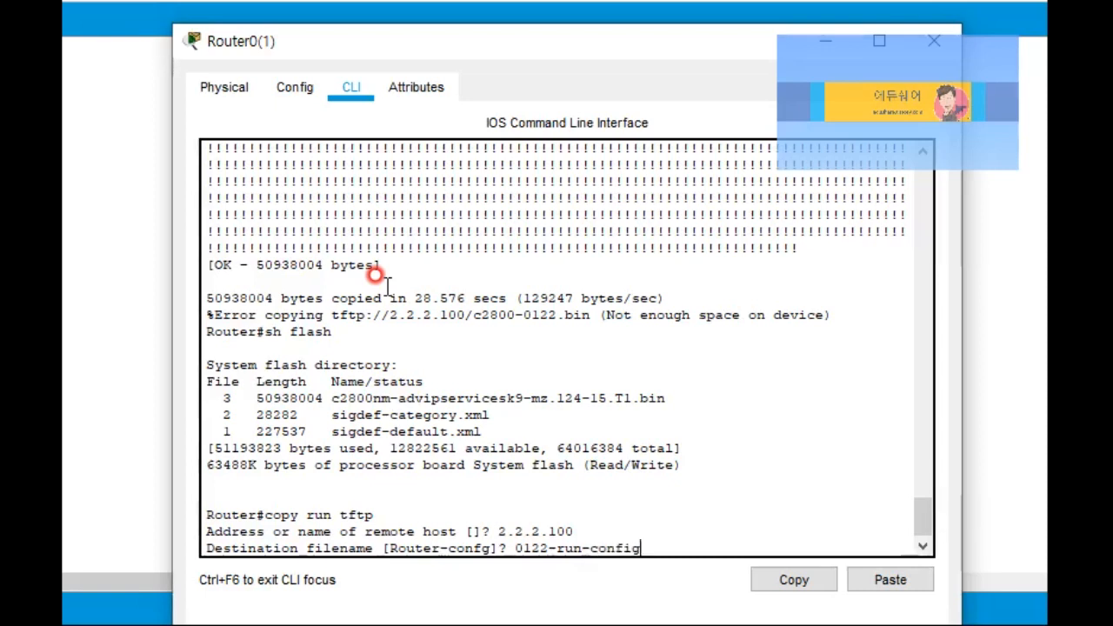
key(Return)
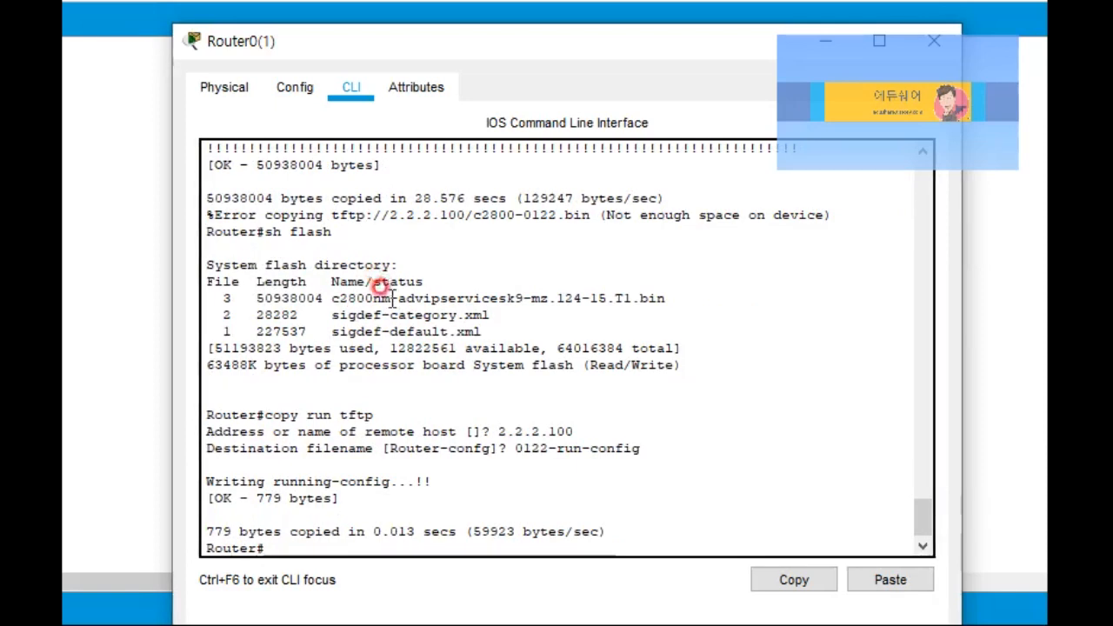
Step: Highlight the write confirmation, then open the TFTP server's settings from the topology
drag(223, 478, 391, 519)
click(380, 511)
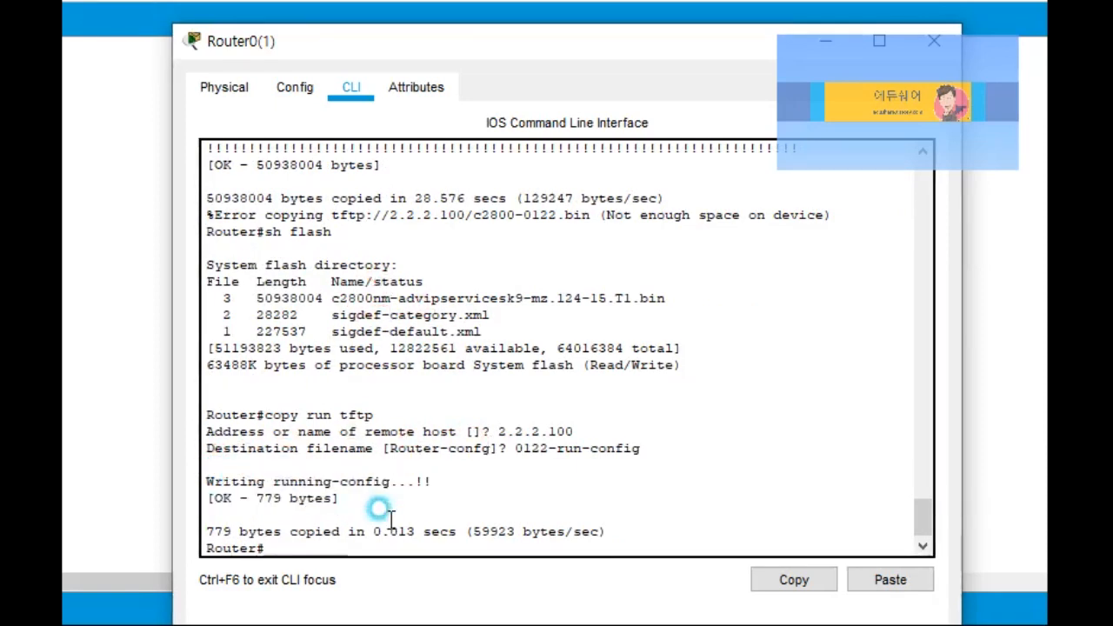
click(147, 474)
click(723, 510)
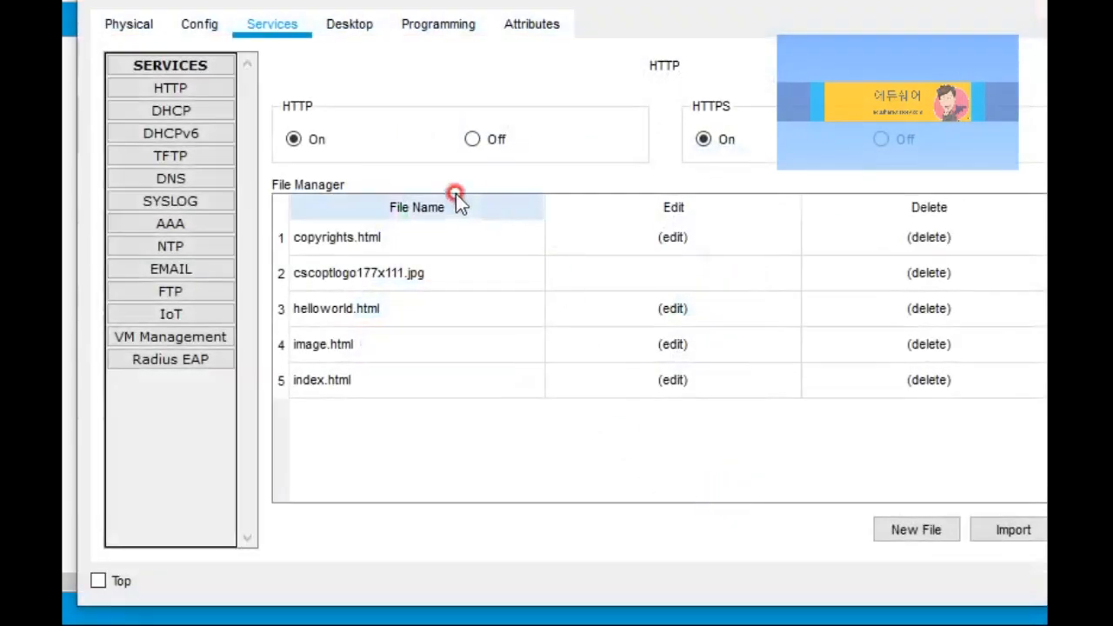
Step: Show Server1's TFTP file list and select the new 0122-run-config backup
click(199, 162)
click(326, 207)
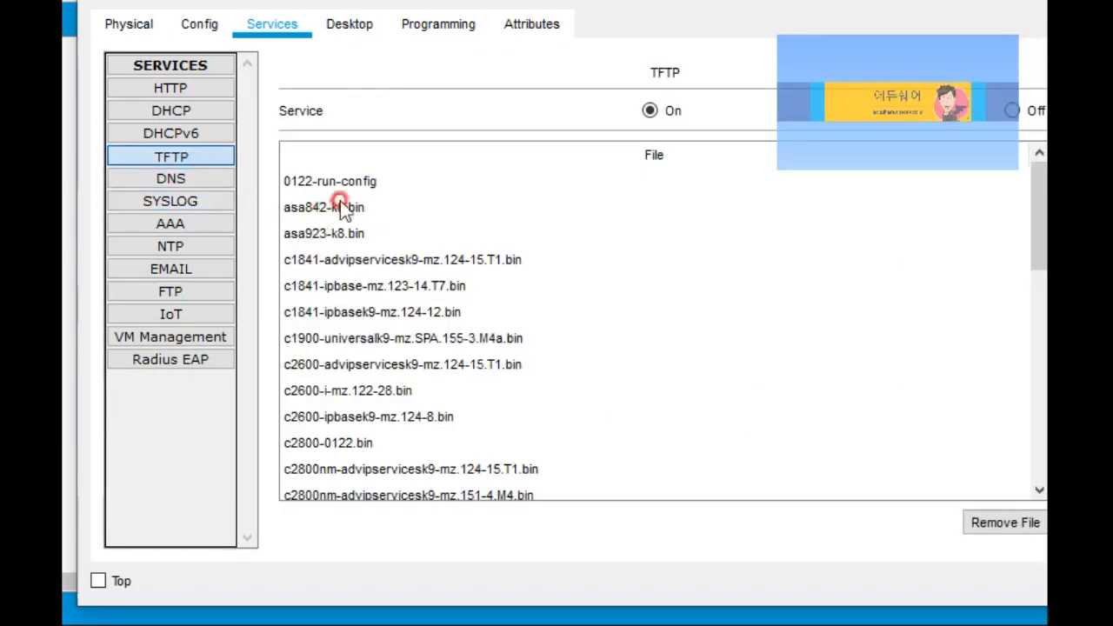
click(356, 187)
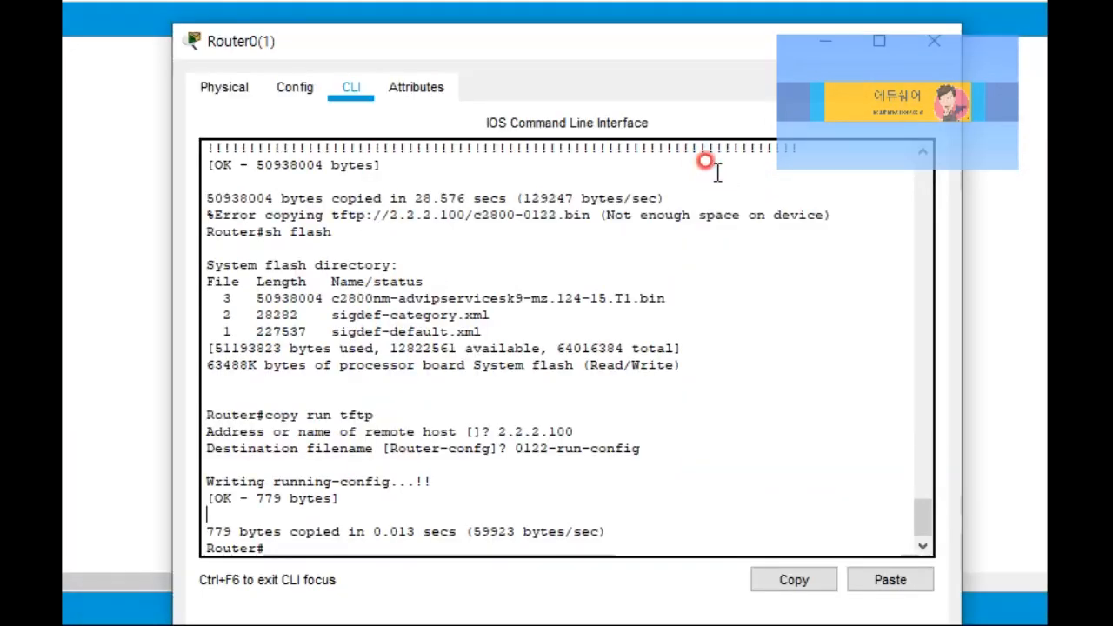
Step: Page through the router's running config with sh run, then enter copy ? to list sources
text(sh run)
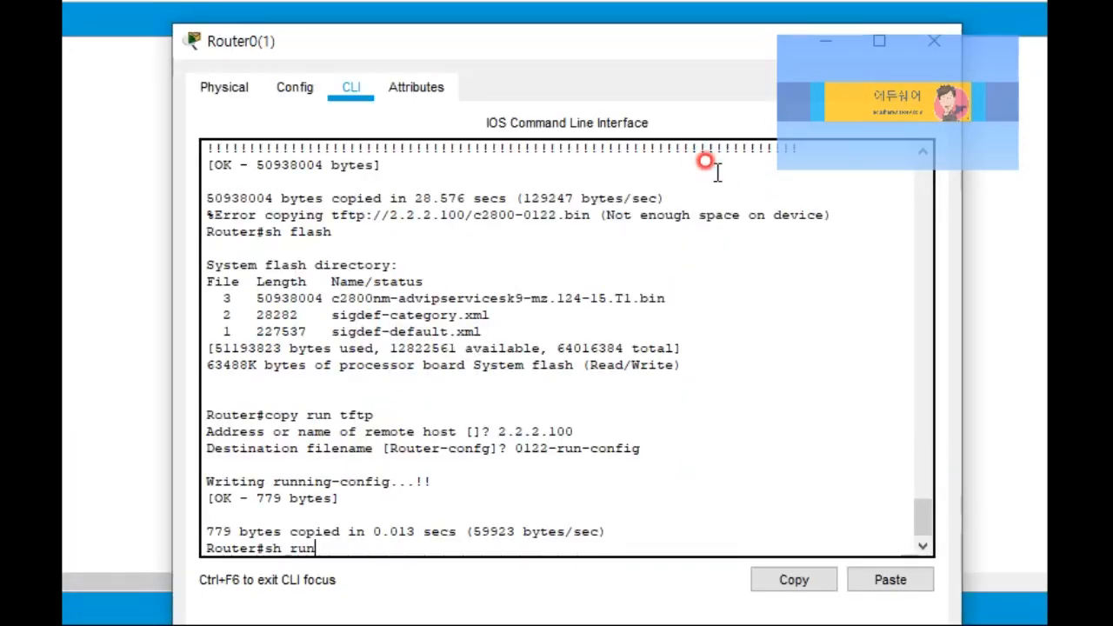
key(Return)
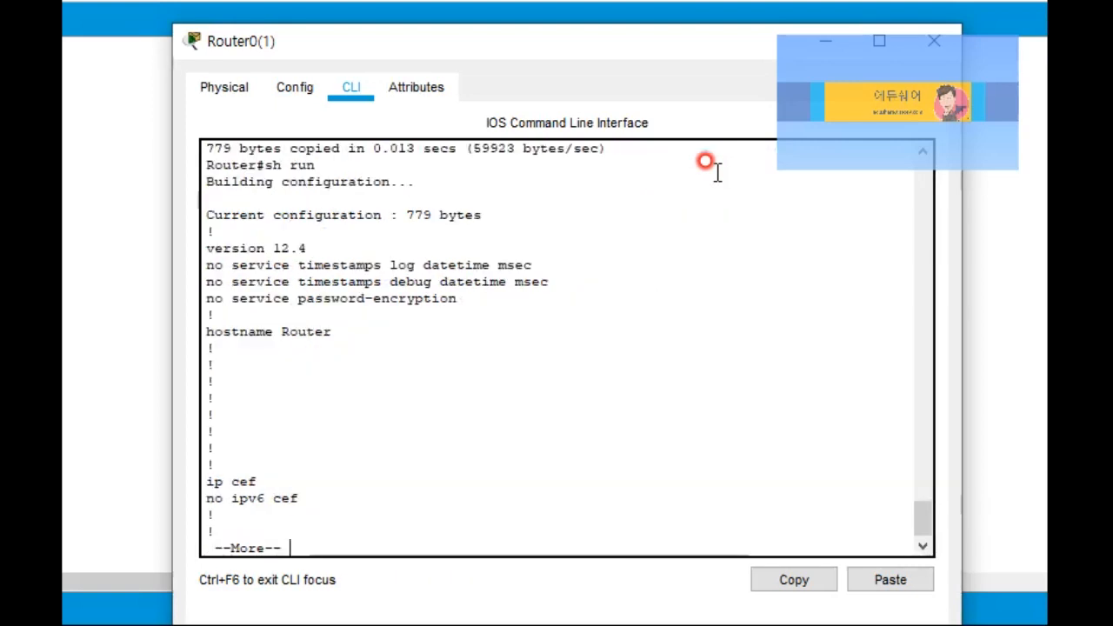
drag(243, 228, 392, 369)
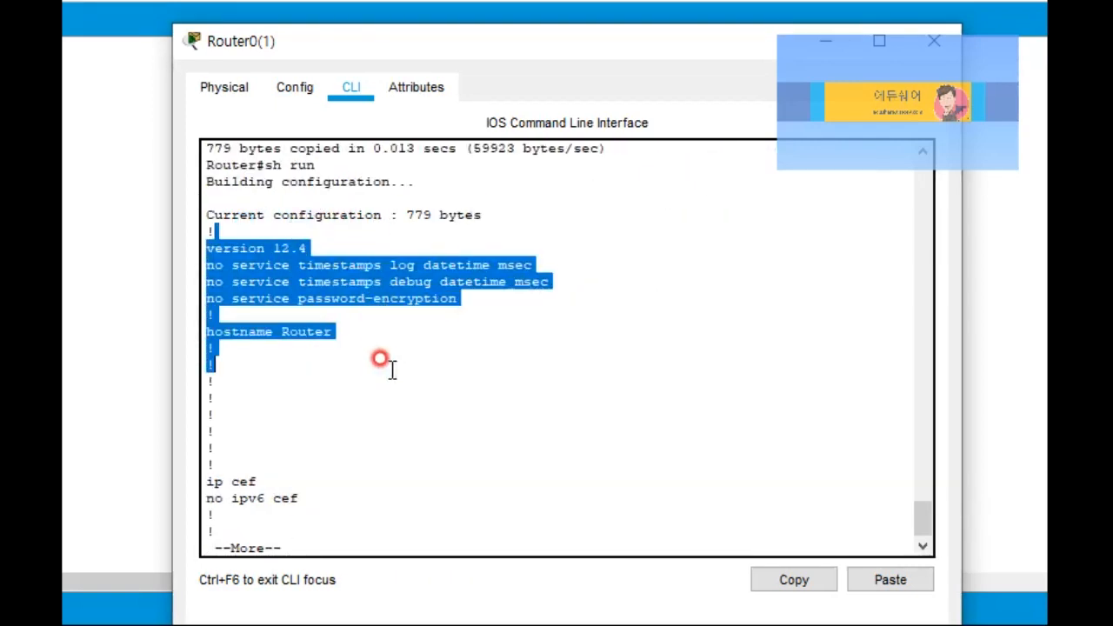
key(space)
key(space)
key(space)
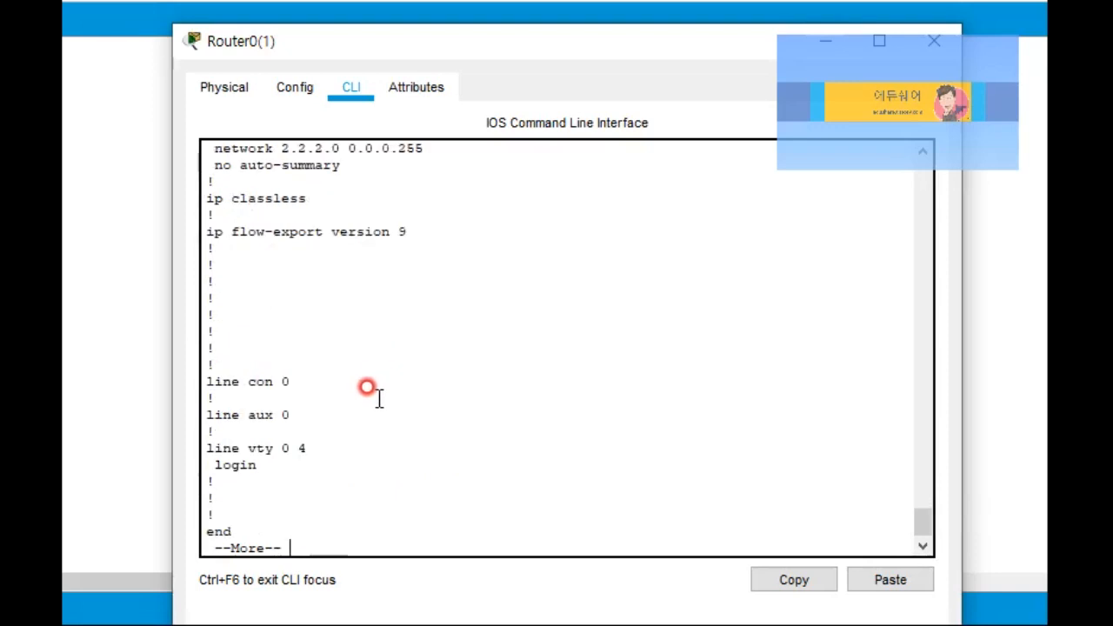
scroll(368, 390, up, 3)
drag(322, 246, 400, 346)
click(425, 377)
scroll(425, 384, down, 4)
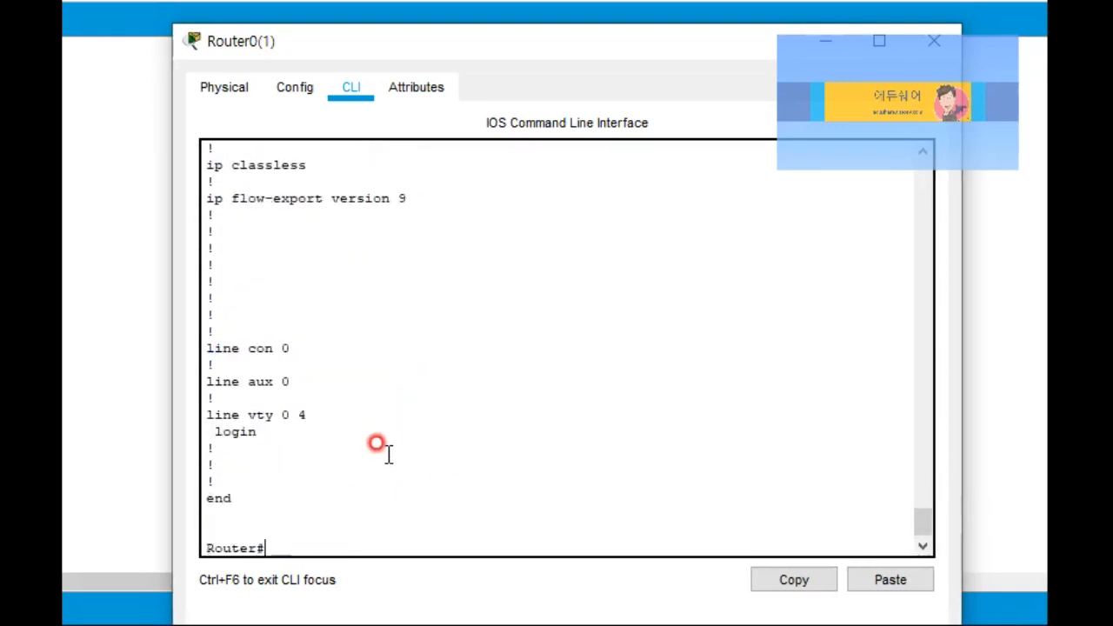
text(copy ?)
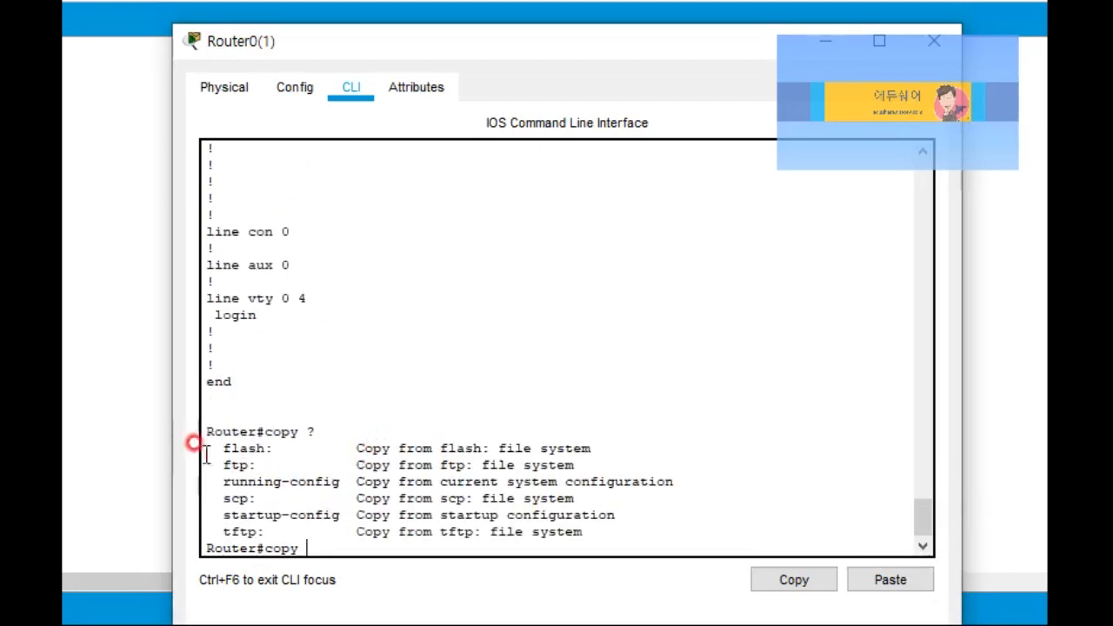
Step: Highlight the flash and ftp copy sources, then list copy flash ? destinations like tftp:
drag(220, 447, 290, 531)
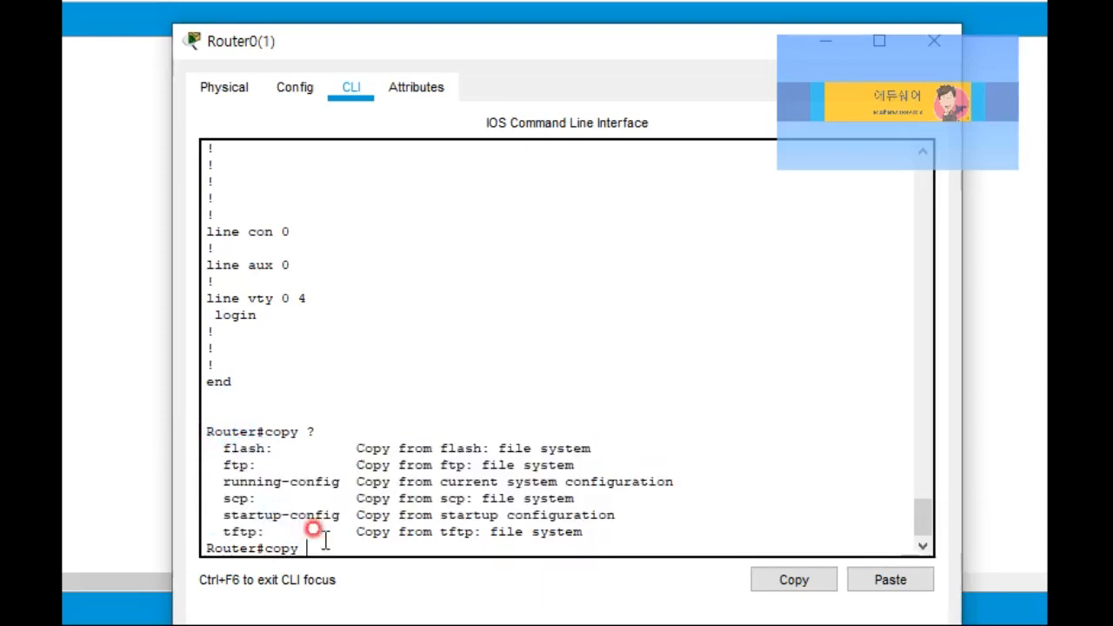
text(flash)
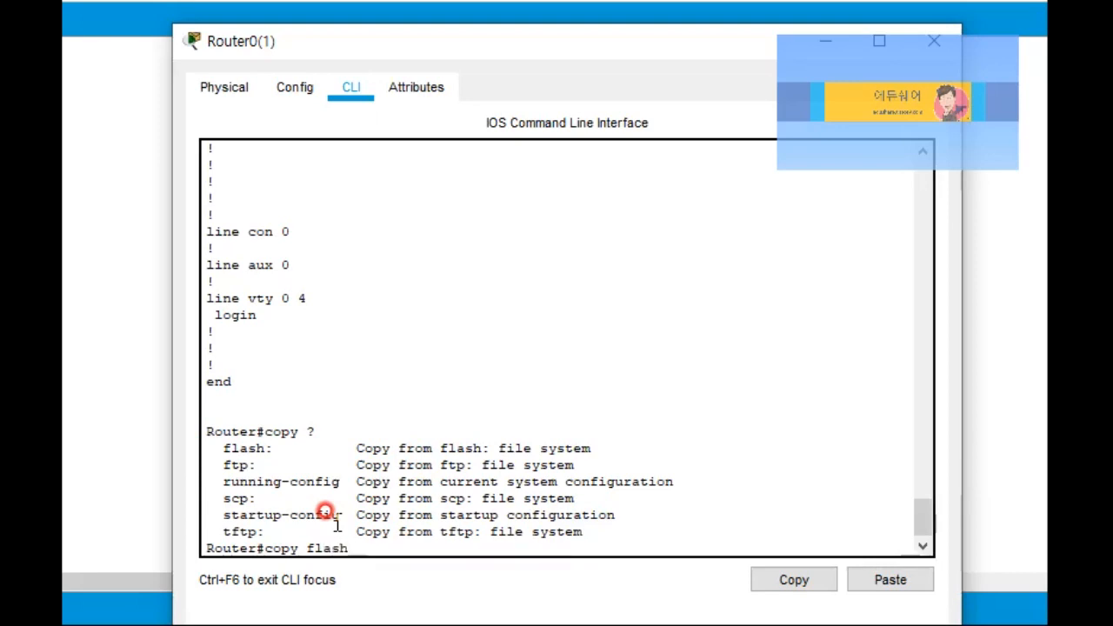
text( ?)
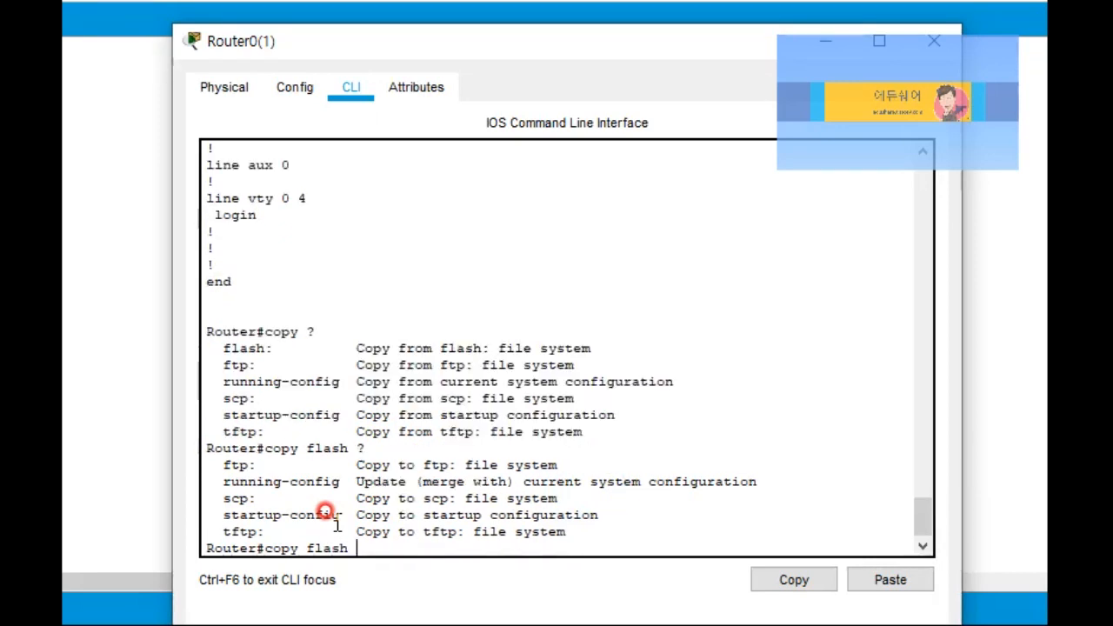
drag(215, 464, 313, 526)
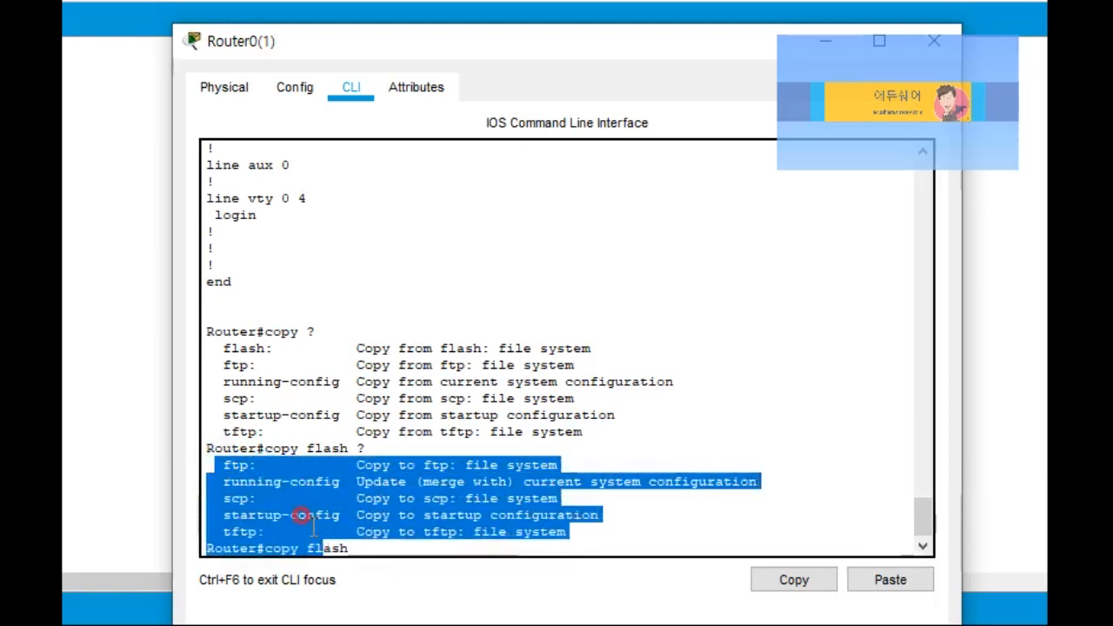
click(313, 526)
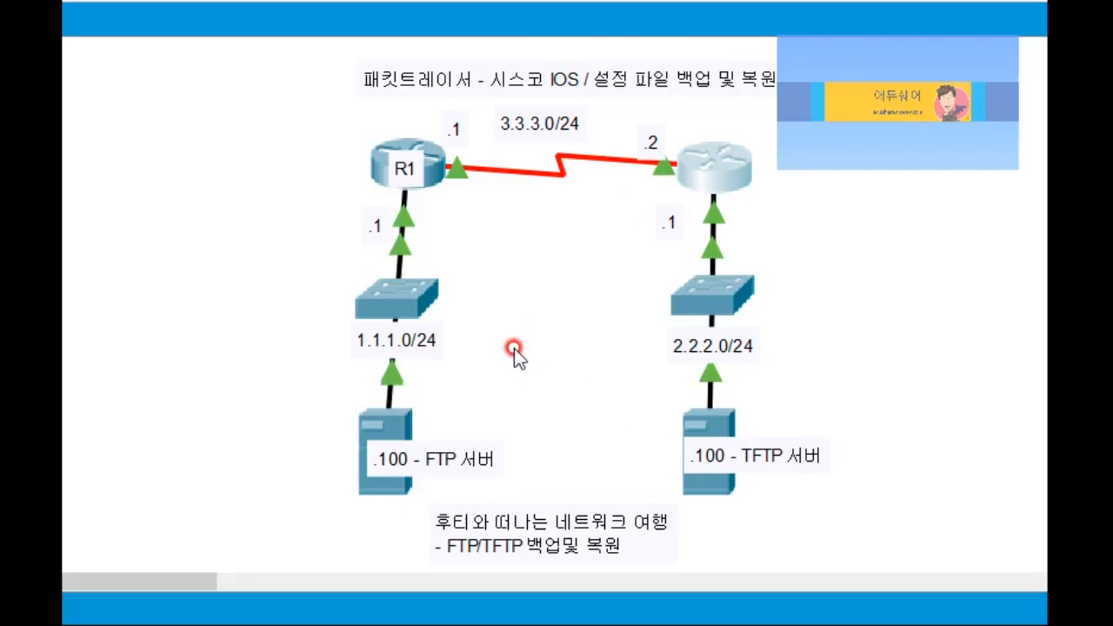
drag(323, 409, 445, 209)
click(562, 278)
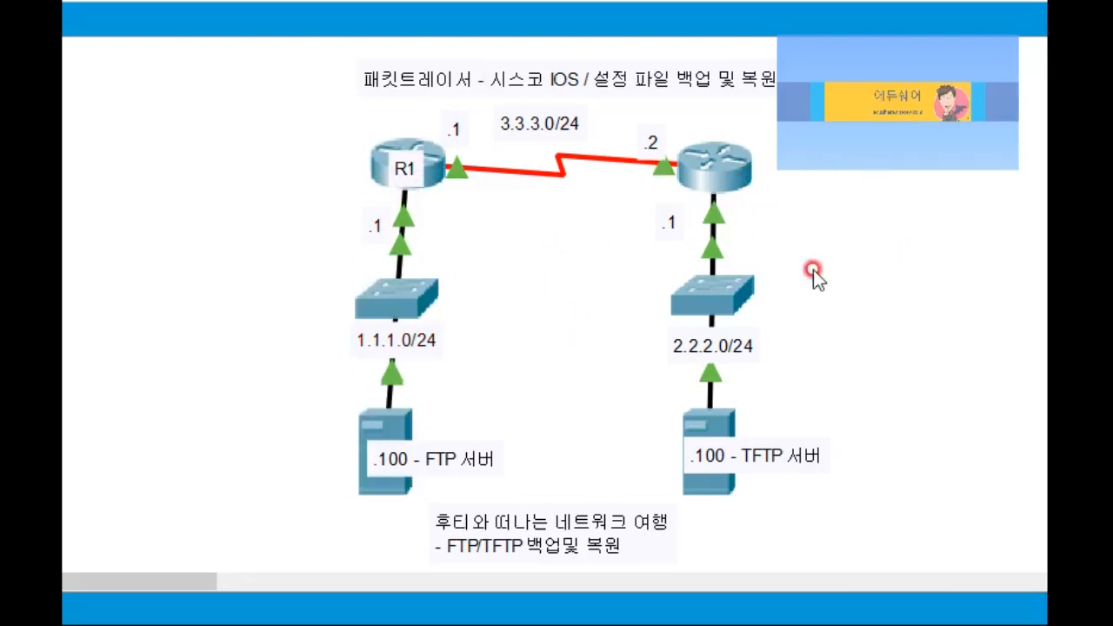
drag(907, 206, 901, 70)
drag(588, 226, 811, 432)
click(864, 266)
click(391, 401)
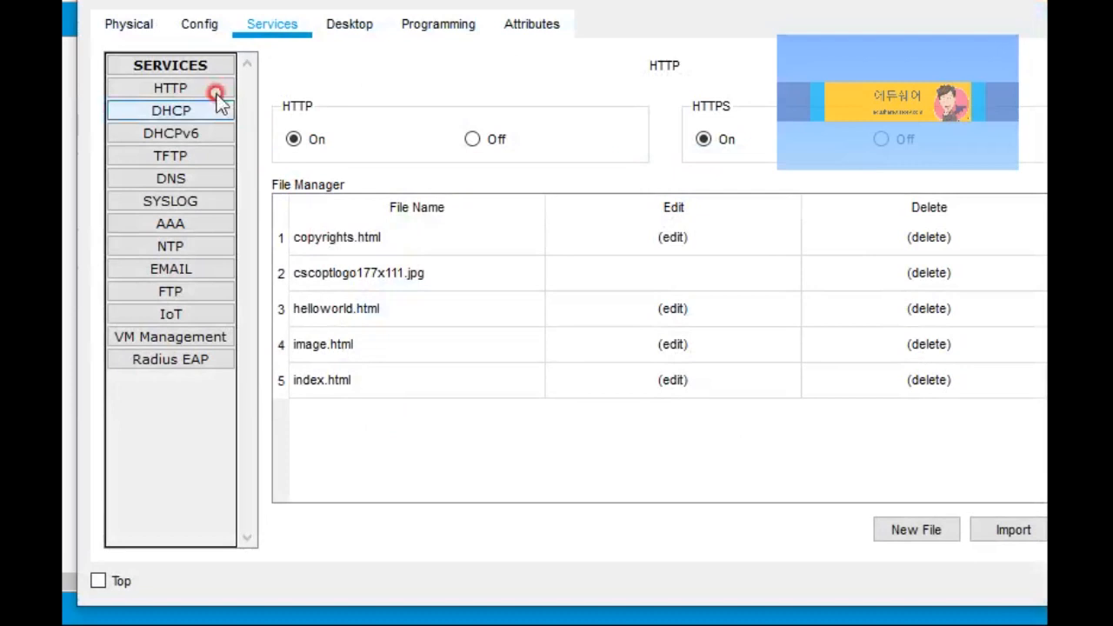
click(174, 357)
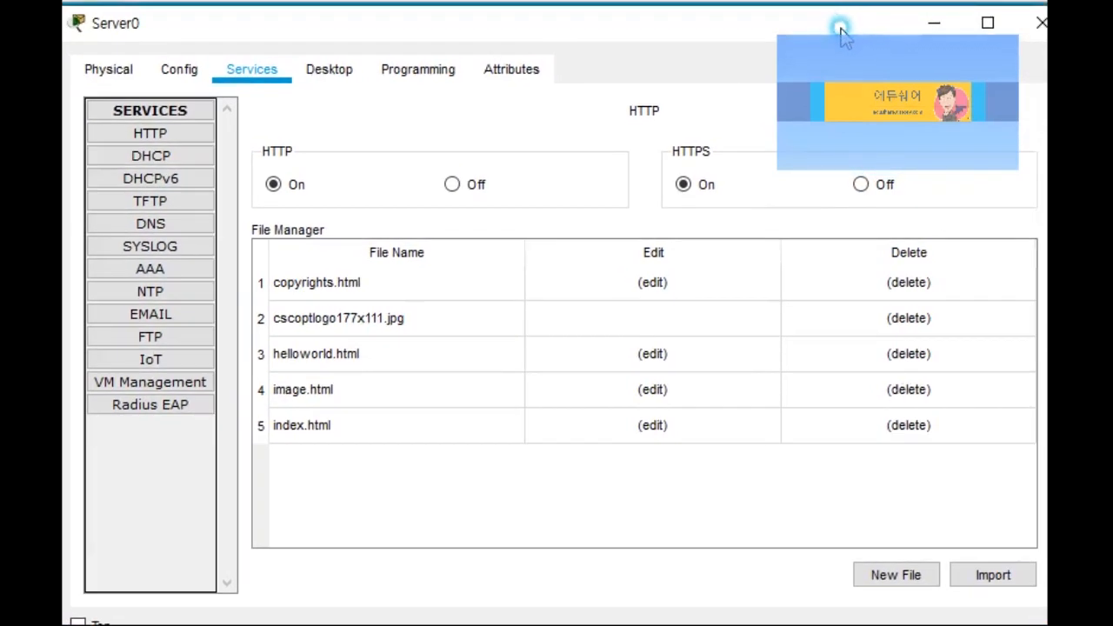
click(1030, 39)
click(547, 324)
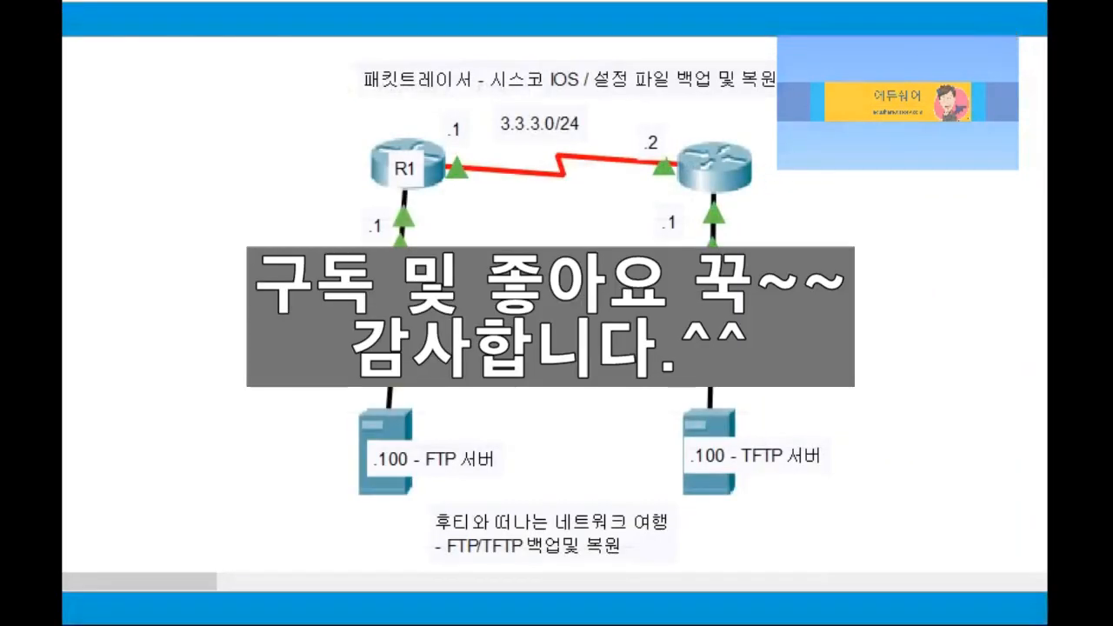